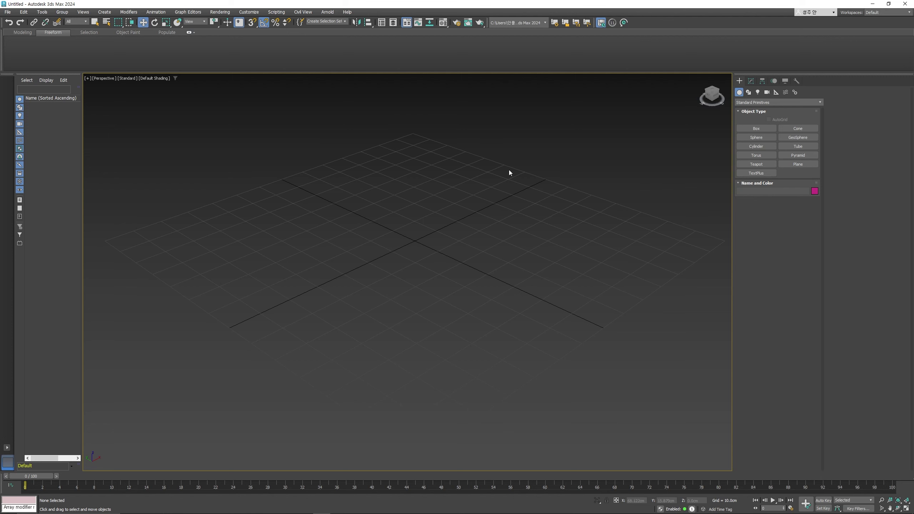
- Create a tall cylinder near the centre of the ground grid
{"action": "middle_click_drag", "start_coordinate": [557, 179], "coordinate": [544, 197]}
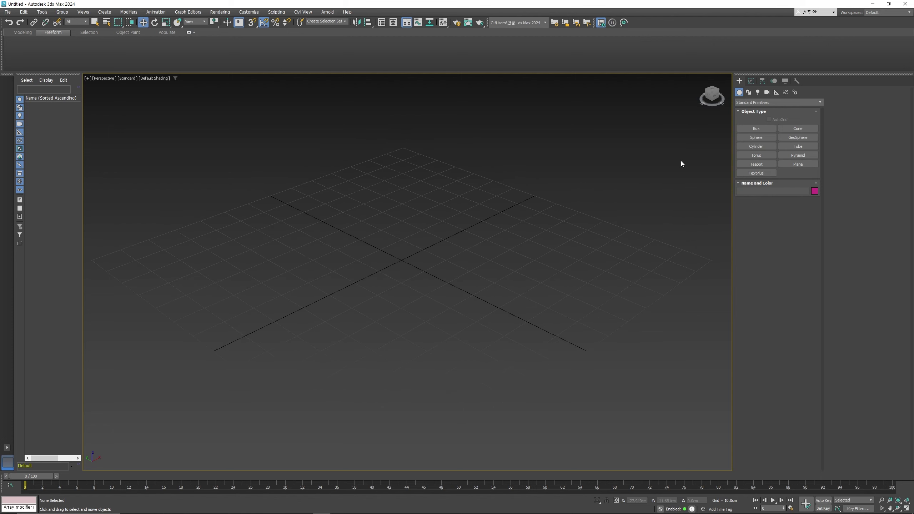
{"action": "left_click", "coordinate": [756, 146]}
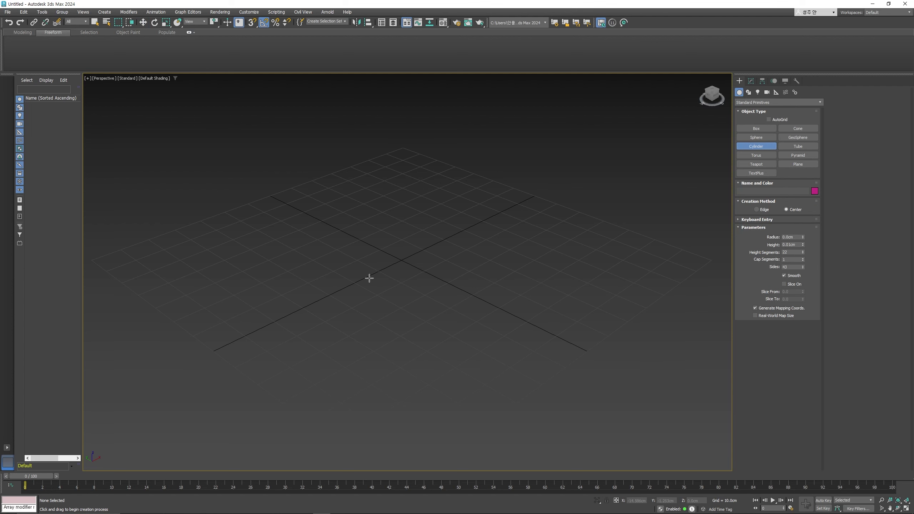
{"action": "left_click_drag", "start_coordinate": [361, 281], "coordinate": [367, 274]}
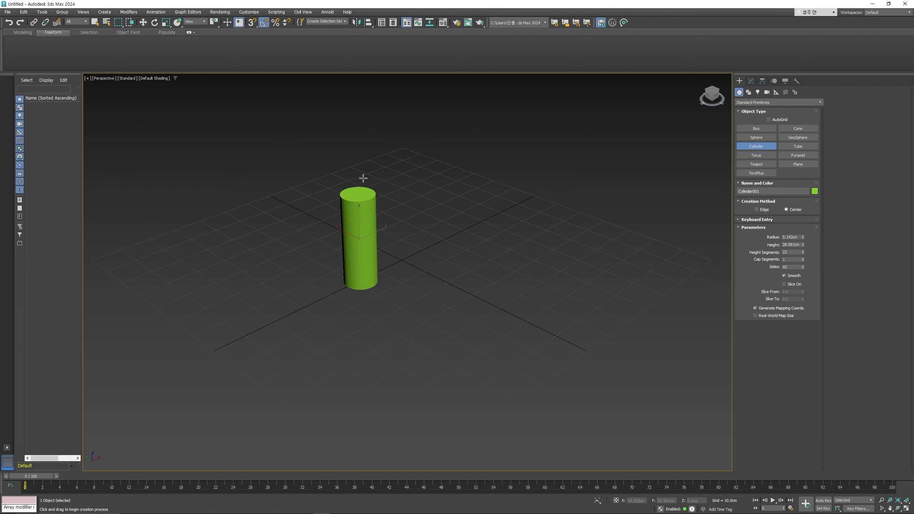
{"action": "left_click", "coordinate": [364, 120]}
{"action": "key", "text": "w"}
- Show edged faces and frame the cylinder in Top view
{"action": "middle_click_drag", "start_coordinate": [378, 199], "coordinate": [389, 194]}
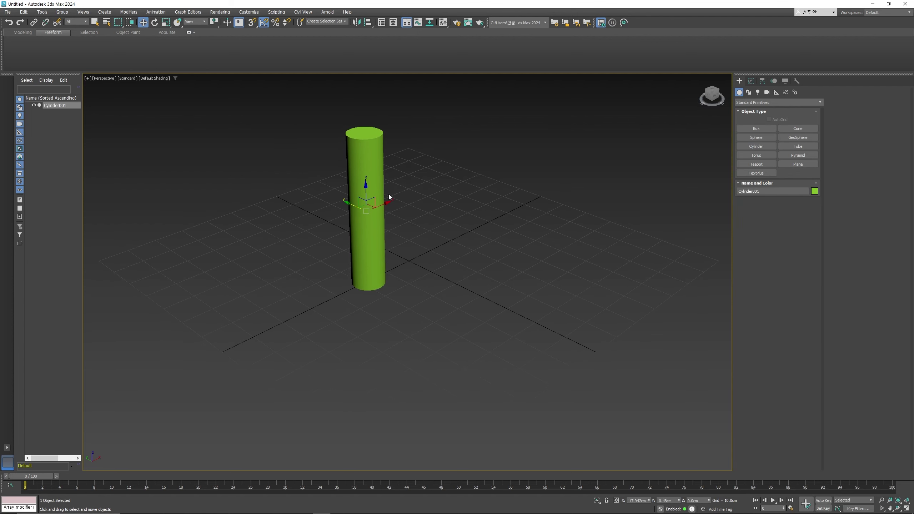
{"action": "key", "text": "F4"}
{"action": "scroll", "coordinate": [369, 194], "scroll_direction": "up", "scroll_amount": 4}
{"action": "scroll", "coordinate": [381, 211], "scroll_direction": "down", "scroll_amount": 2}
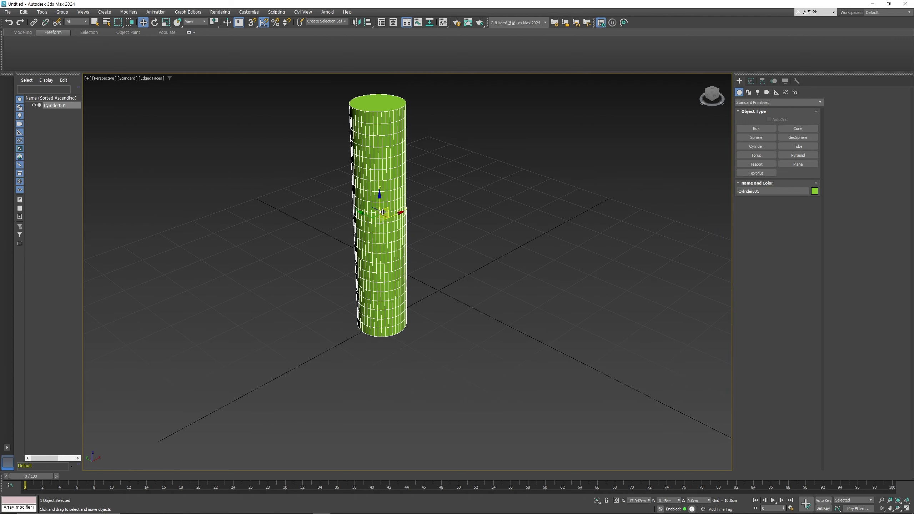
{"action": "key", "text": "t"}
{"action": "middle_click_drag", "start_coordinate": [373, 226], "coordinate": [403, 160]}
{"action": "scroll", "coordinate": [271, 249], "scroll_direction": "up", "scroll_amount": 2}
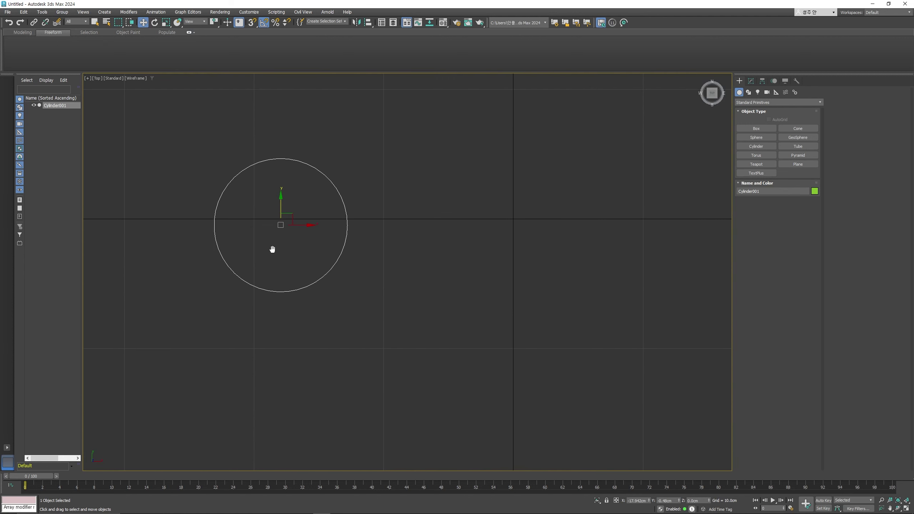
{"action": "scroll", "coordinate": [271, 249], "scroll_direction": "up", "scroll_amount": 2}
- Instance-clone the cylinder rightward, then instance-clone both downward into a four-cylinder cluster
{"action": "left_click_drag", "start_coordinate": [310, 211], "coordinate": [460, 215], "text": "shift"}
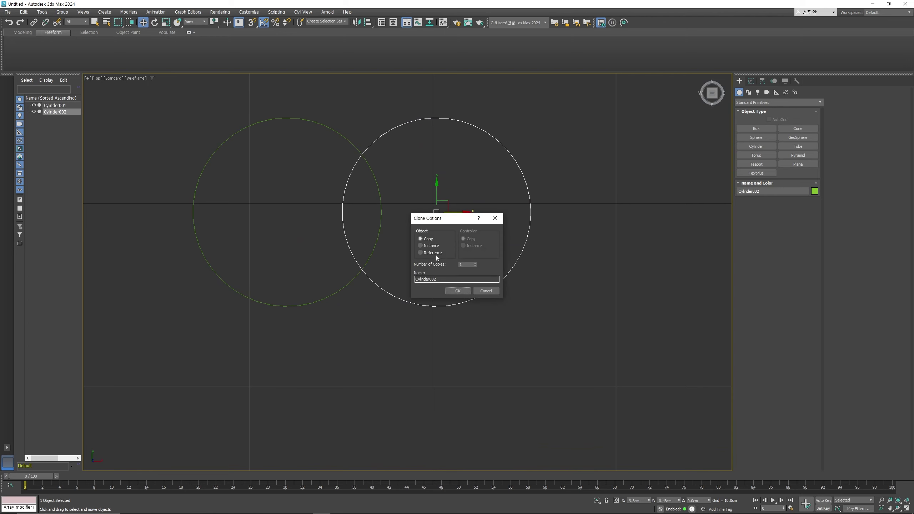
{"action": "left_click", "coordinate": [451, 288]}
{"action": "mouse_move", "coordinate": [396, 185]}
{"action": "left_mouse_down"}
{"action": "mouse_move", "coordinate": [359, 273]}
{"action": "mouse_move", "coordinate": [352, 334]}
{"action": "left_mouse_up"}
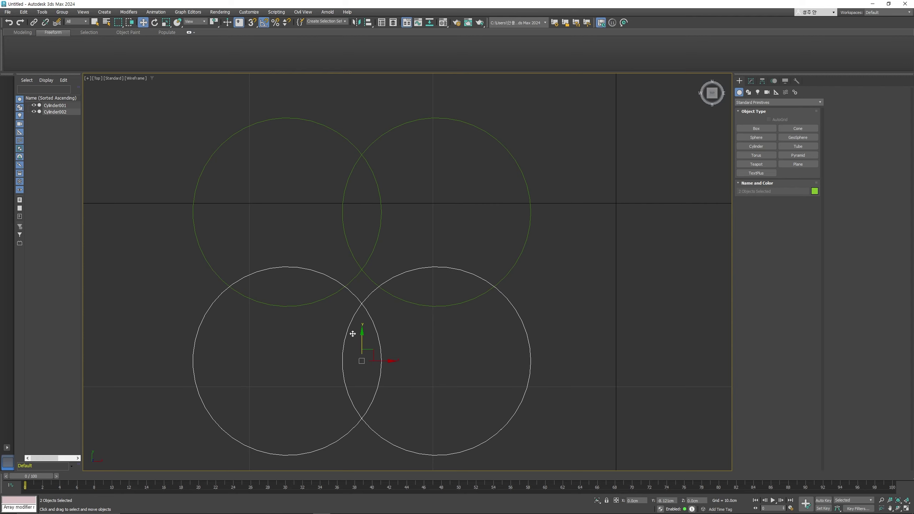
{"action": "left_click_drag", "start_coordinate": [353, 334], "coordinate": [353, 334], "text": "shift"}
{"action": "left_click", "coordinate": [420, 245]}
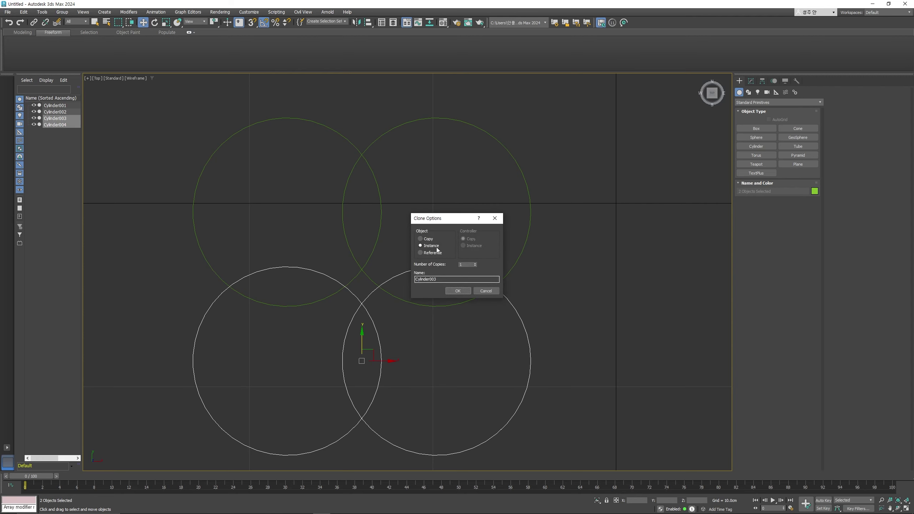
{"action": "left_click", "coordinate": [457, 291]}
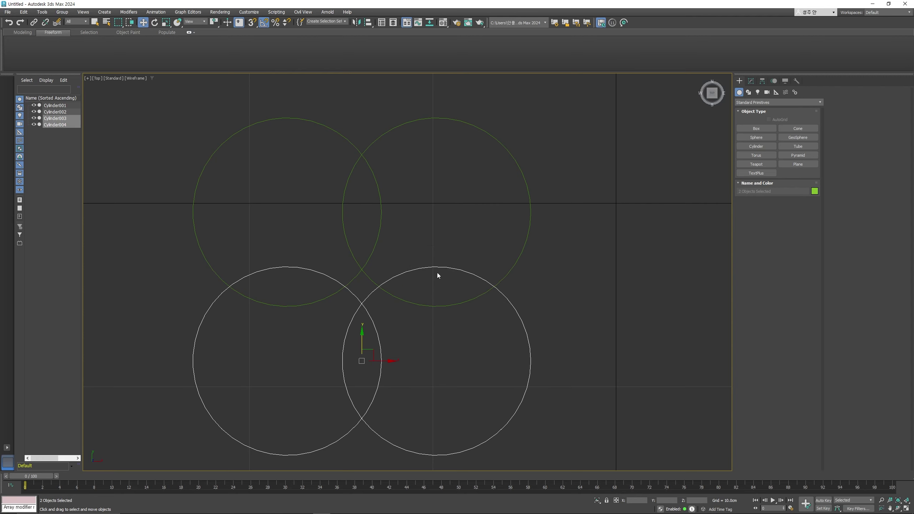
- Return to Perspective view and select one cylinder from the cluster
{"action": "key", "text": "p"}
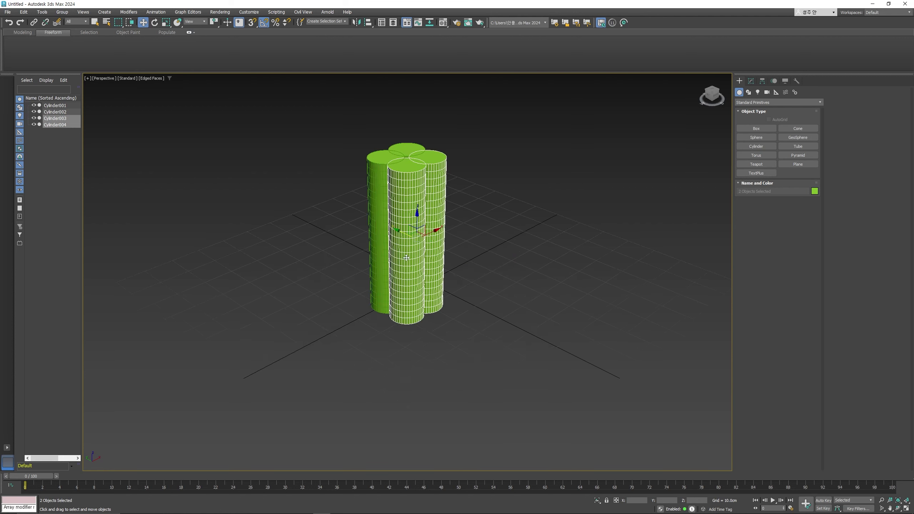
{"action": "middle_click_drag", "start_coordinate": [406, 258], "coordinate": [390, 299]}
{"action": "left_click", "coordinate": [388, 255]}
{"action": "left_click", "coordinate": [471, 234]}
{"action": "left_click", "coordinate": [419, 280]}
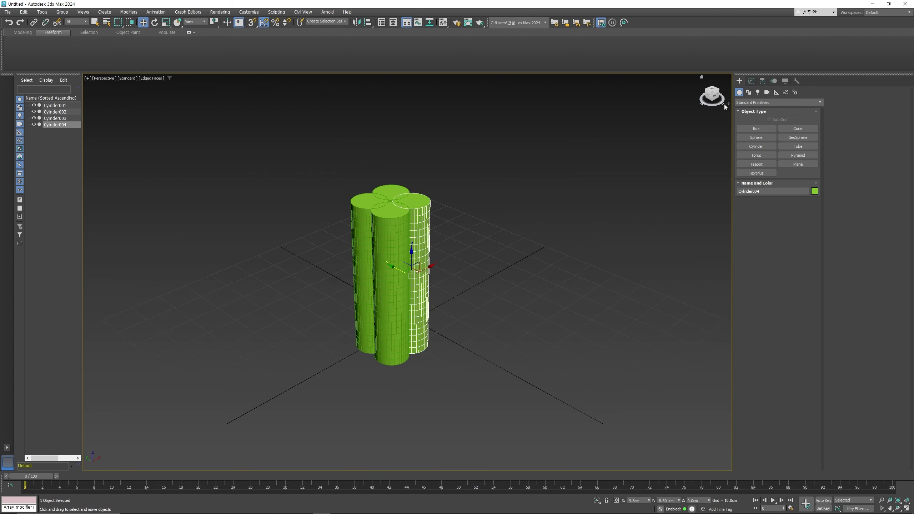
- Set the cylinder Height to 200 cm in the Modify panel
{"action": "left_click", "coordinate": [750, 81]}
{"action": "middle_click_drag", "start_coordinate": [570, 259], "coordinate": [601, 262]}
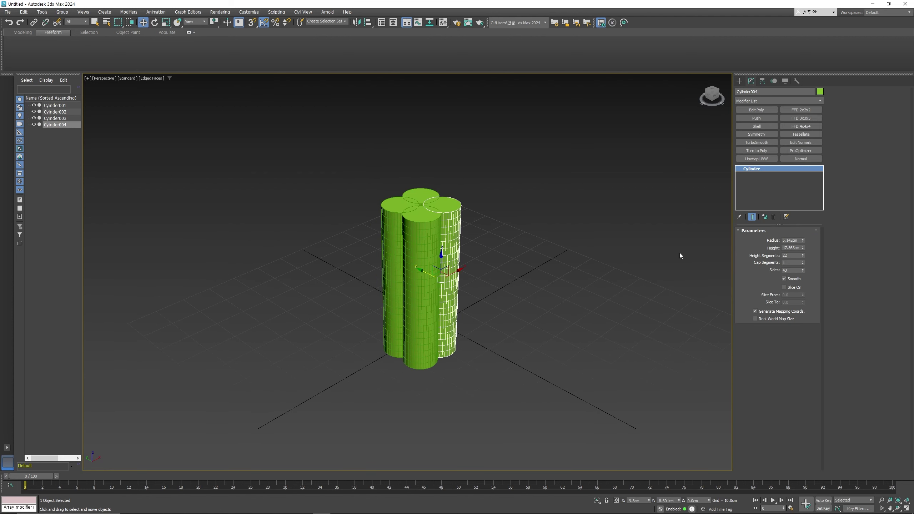
{"action": "left_click", "coordinate": [798, 247]}
{"action": "type", "text": "200"}
{"action": "key", "text": "Return"}
{"action": "scroll", "coordinate": [535, 204], "scroll_direction": "down", "scroll_amount": 5}
{"action": "scroll", "coordinate": [471, 206], "scroll_direction": "up", "scroll_amount": 2}
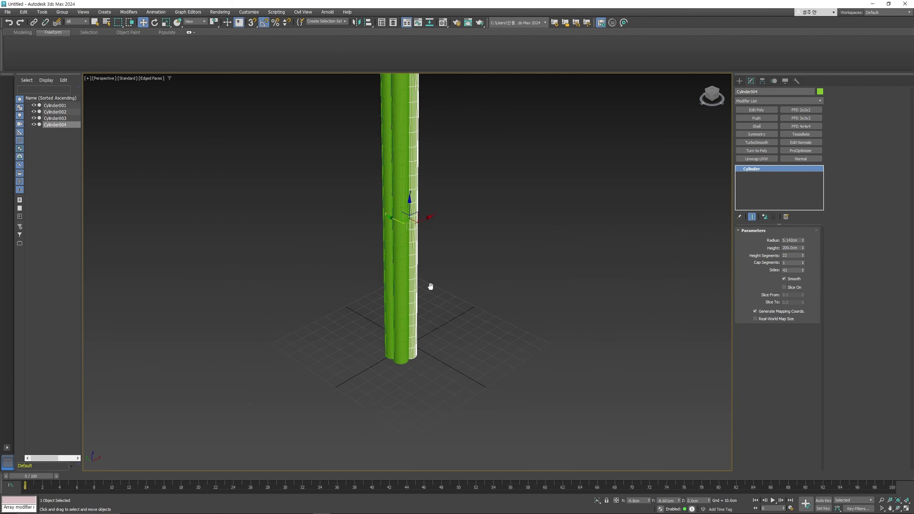
{"action": "scroll", "coordinate": [430, 286], "scroll_direction": "up", "scroll_amount": 1}
- Raise the cylinder Height Segments to 71
{"action": "mouse_move", "coordinate": [436, 142]}
{"action": "middle_mouse_down", "text": "alt"}
{"action": "mouse_move", "coordinate": [474, 212]}
{"action": "mouse_move", "coordinate": [458, 212]}
{"action": "middle_mouse_up", "text": "alt"}
{"action": "scroll", "coordinate": [432, 216], "scroll_direction": "up", "scroll_amount": 2}
{"action": "scroll", "coordinate": [401, 216], "scroll_direction": "up", "scroll_amount": 2}
{"action": "mouse_move", "coordinate": [401, 216]}
{"action": "middle_mouse_down", "text": "alt"}
{"action": "mouse_move", "coordinate": [435, 243]}
{"action": "mouse_move", "coordinate": [430, 221]}
{"action": "mouse_move", "coordinate": [492, 248]}
{"action": "middle_mouse_up", "text": "alt"}
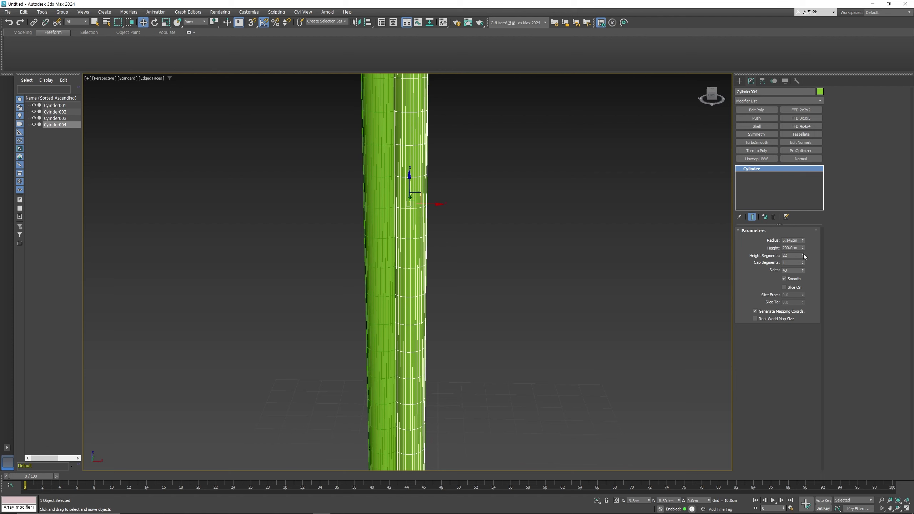
{"action": "left_click_drag", "start_coordinate": [803, 255], "coordinate": [800, 236]}
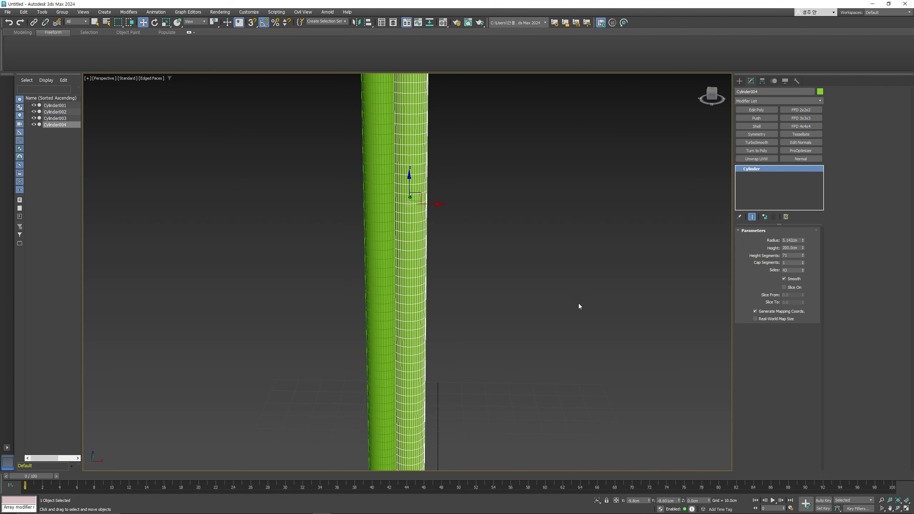
{"action": "scroll", "coordinate": [578, 303], "scroll_direction": "down", "scroll_amount": 2}
{"action": "scroll", "coordinate": [589, 286], "scroll_direction": "down", "scroll_amount": 2}
{"action": "scroll", "coordinate": [539, 304], "scroll_direction": "down", "scroll_amount": 2}
- Increase the cylinder Sides to 44 and switch to Front view
{"action": "middle_click_drag", "start_coordinate": [437, 230], "coordinate": [439, 191], "text": "alt"}
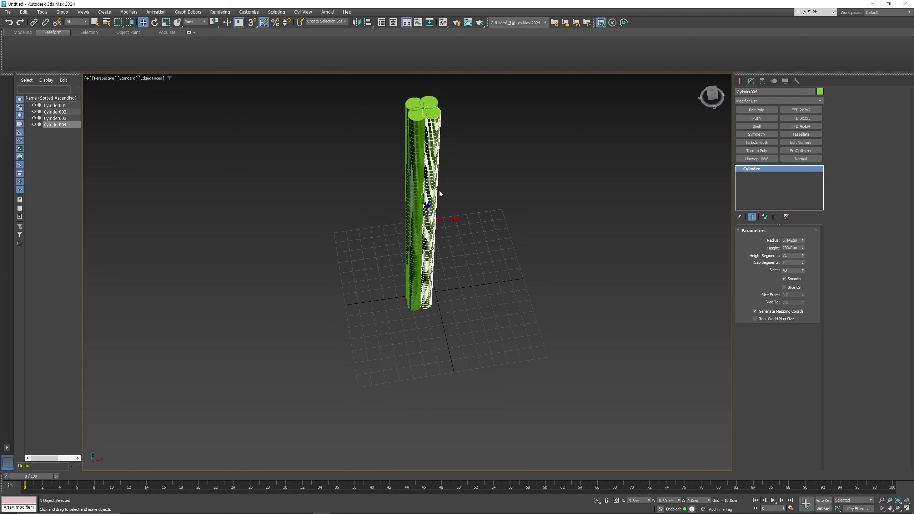
{"action": "scroll", "coordinate": [438, 191], "scroll_direction": "up", "scroll_amount": 3}
{"action": "scroll", "coordinate": [386, 149], "scroll_direction": "up", "scroll_amount": 3}
{"action": "scroll", "coordinate": [386, 148], "scroll_direction": "up", "scroll_amount": 4}
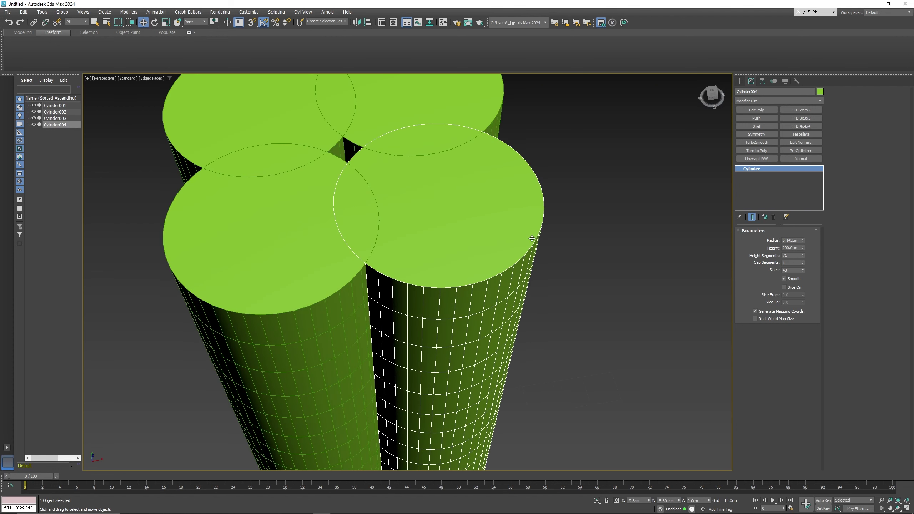
{"action": "left_click", "coordinate": [802, 269]}
{"action": "scroll", "coordinate": [503, 285], "scroll_direction": "down", "scroll_amount": 10}
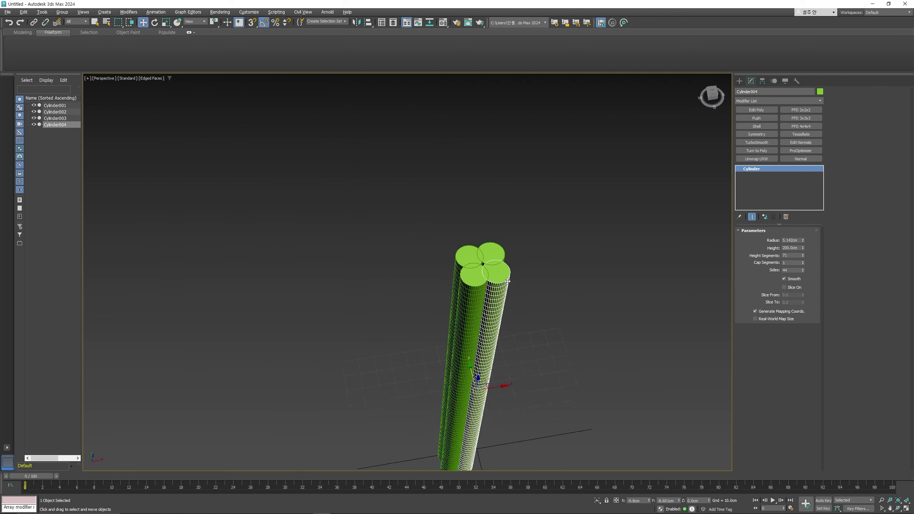
{"action": "mouse_move", "coordinate": [503, 387]}
{"action": "middle_mouse_down", "text": "alt"}
{"action": "mouse_move", "coordinate": [514, 271]}
{"action": "mouse_move", "coordinate": [500, 237]}
{"action": "middle_mouse_up", "text": "alt"}
{"action": "key", "text": "f"}
{"action": "scroll", "coordinate": [499, 232], "scroll_direction": "down", "scroll_amount": 2}
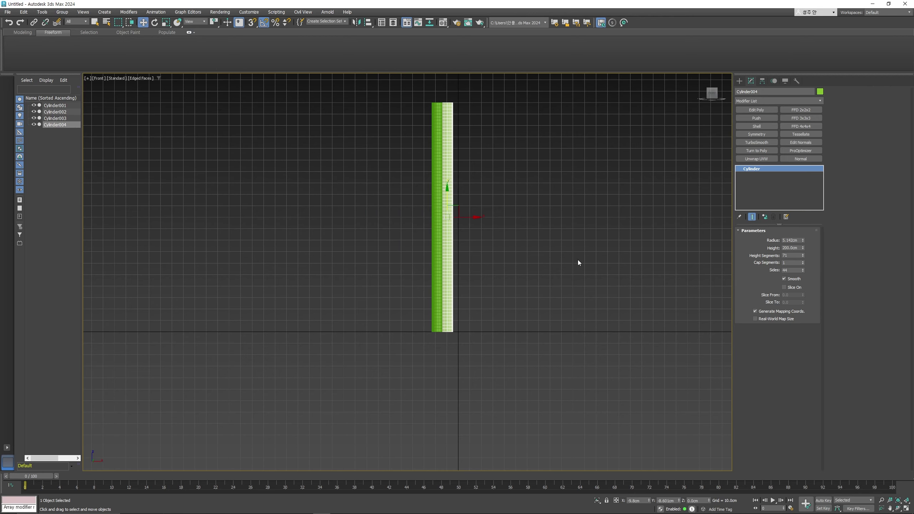
{"action": "middle_click_drag", "start_coordinate": [577, 261], "coordinate": [583, 241]}
- Create a plane left of the column with Length and Width set to 200 cm
{"action": "left_click", "coordinate": [741, 82]}
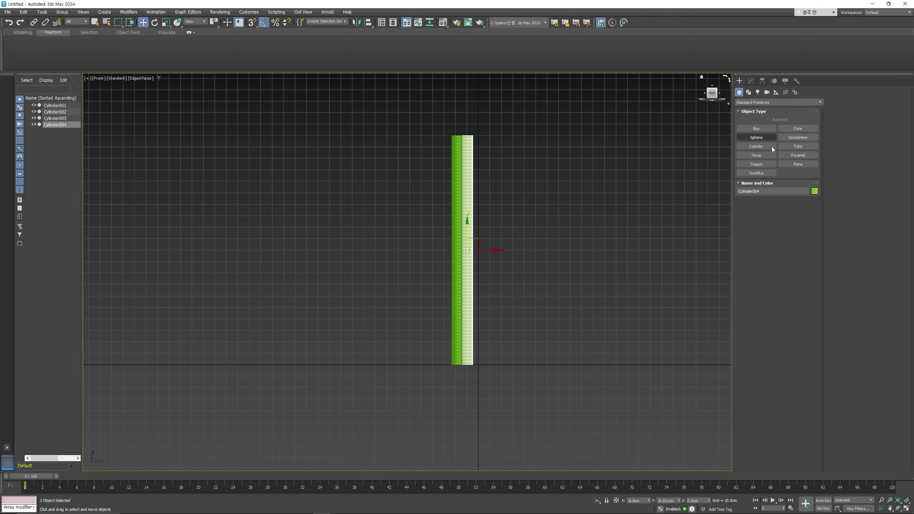
{"action": "left_click", "coordinate": [797, 164]}
{"action": "mouse_move", "coordinate": [211, 128]}
{"action": "left_mouse_down"}
{"action": "mouse_move", "coordinate": [395, 354]}
{"action": "mouse_move", "coordinate": [422, 359]}
{"action": "left_mouse_up"}
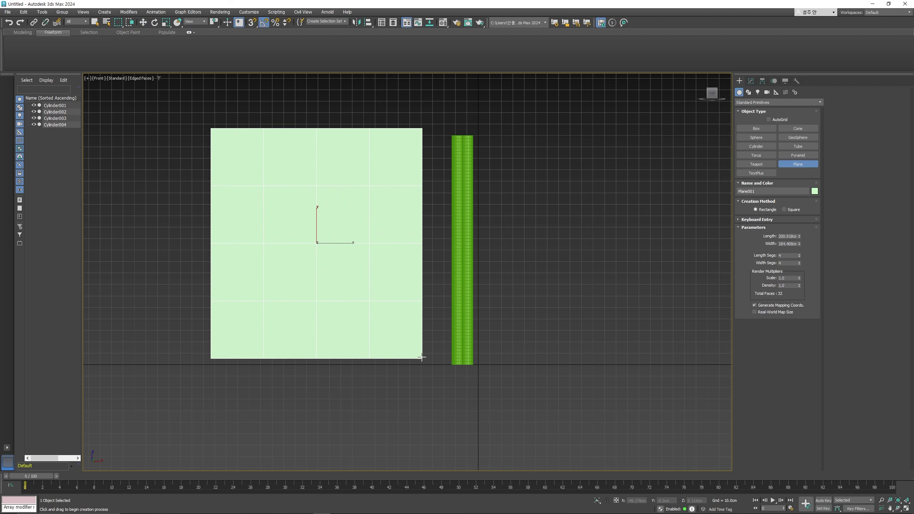
{"action": "key", "text": "w"}
{"action": "left_click", "coordinate": [751, 81]}
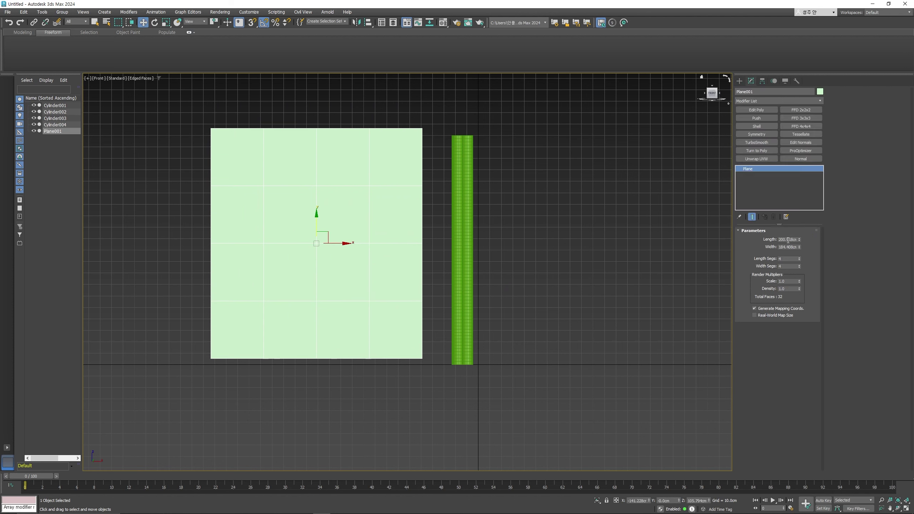
{"action": "double_click", "coordinate": [788, 240]}
{"action": "type", "text": "2"}
{"action": "key", "text": "Tab"}
{"action": "type", "text": "200"}
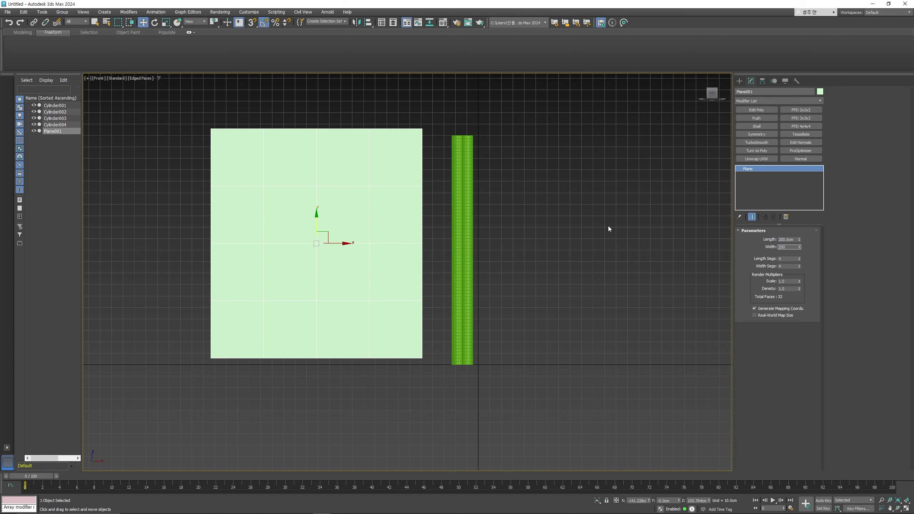
{"action": "key", "text": "Return"}
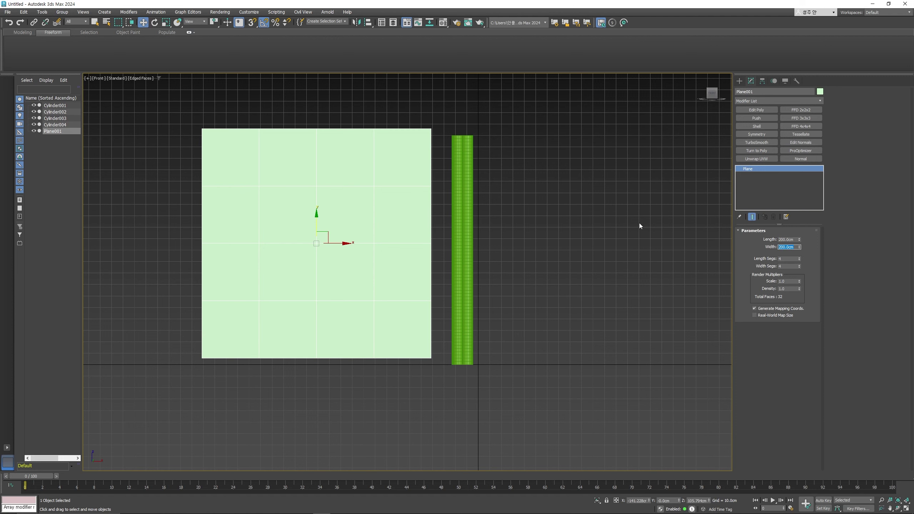
- Convert the plane to an Editable Poly
{"action": "middle_click_drag", "start_coordinate": [491, 216], "coordinate": [494, 218]}
{"action": "right_click", "coordinate": [390, 237]}
{"action": "mouse_move", "coordinate": [356, 327]}
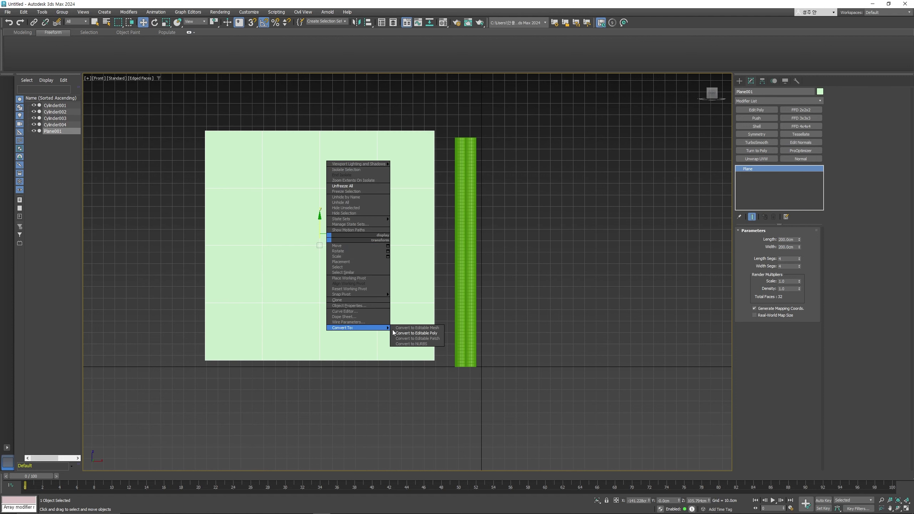
{"action": "left_click", "coordinate": [394, 333]}
- Move the plane's pivot to its bottom-right corner using Affect Pivot Only
{"action": "left_click", "coordinate": [762, 82]}
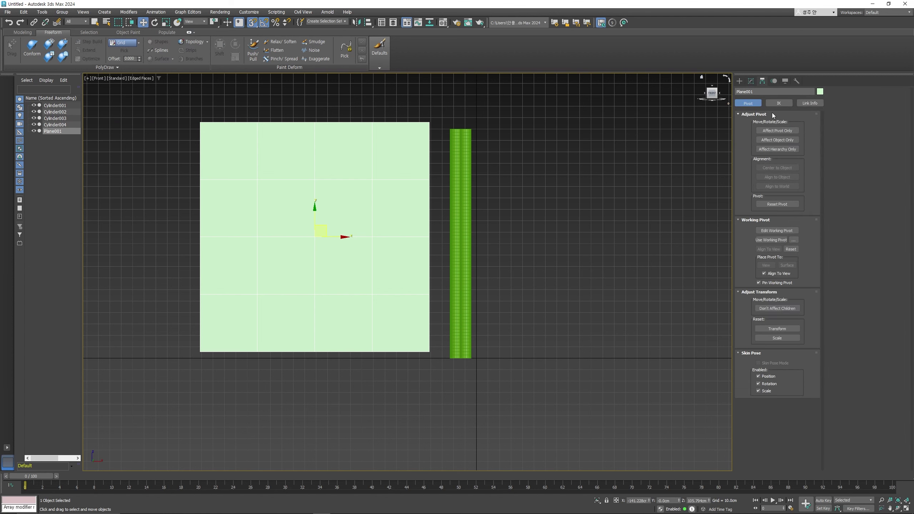
{"action": "left_click", "coordinate": [773, 130]}
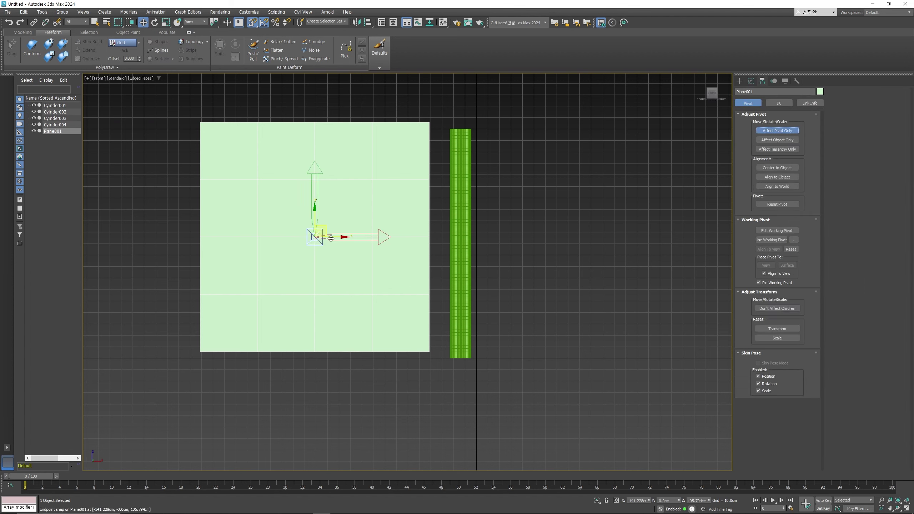
{"action": "left_click_drag", "start_coordinate": [326, 232], "coordinate": [429, 352]}
{"action": "key", "text": "s"}
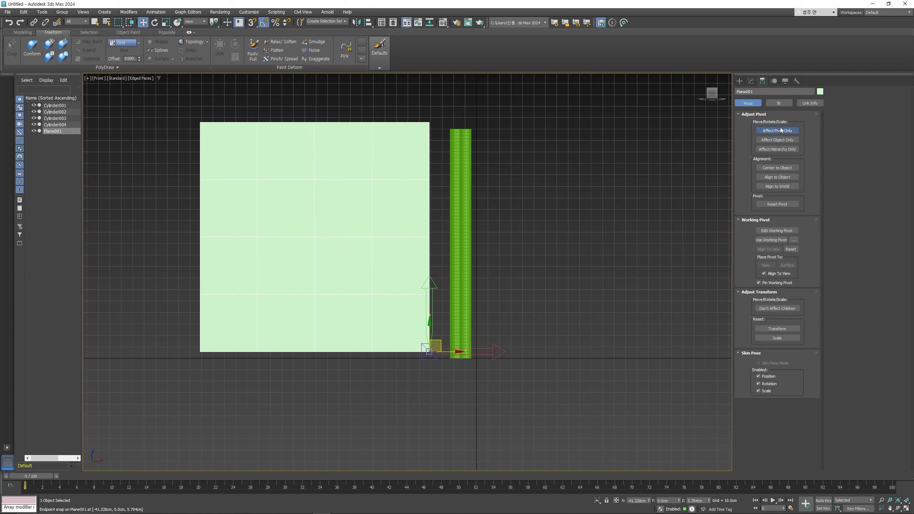
{"action": "left_click", "coordinate": [776, 131]}
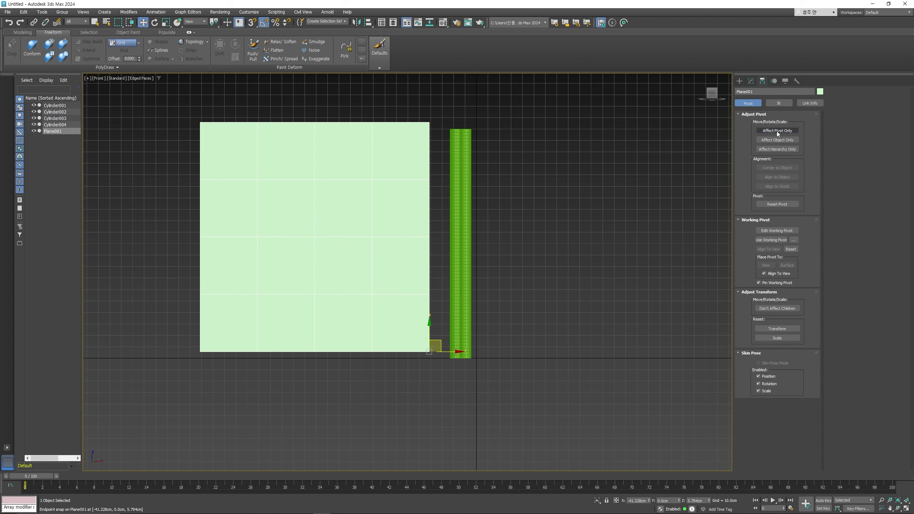
- Zero the plane's X and Z position so its bottom edge sits at the origin
{"action": "right_click", "coordinate": [648, 501]}
{"action": "right_click", "coordinate": [708, 501]}
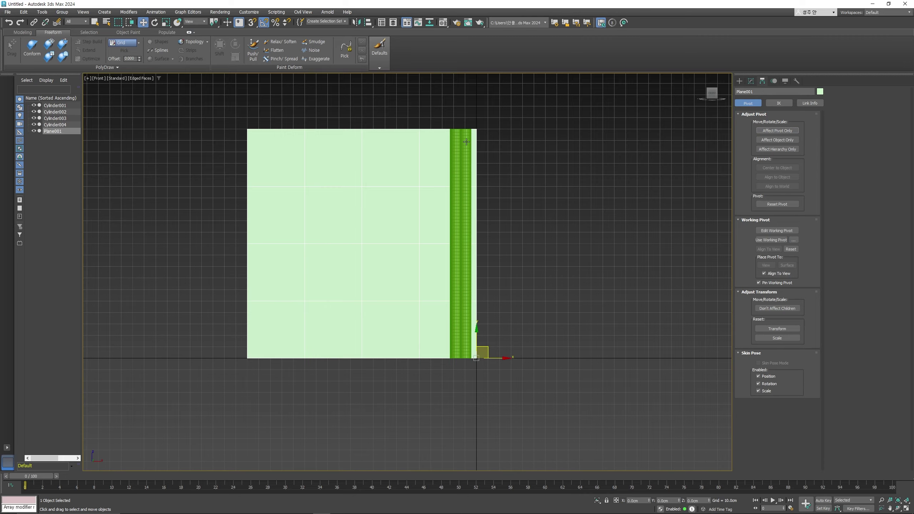
{"action": "scroll", "coordinate": [466, 142], "scroll_direction": "up", "scroll_amount": 10}
{"action": "scroll", "coordinate": [408, 167], "scroll_direction": "down", "scroll_amount": 8}
{"action": "scroll", "coordinate": [503, 431], "scroll_direction": "down", "scroll_amount": 2}
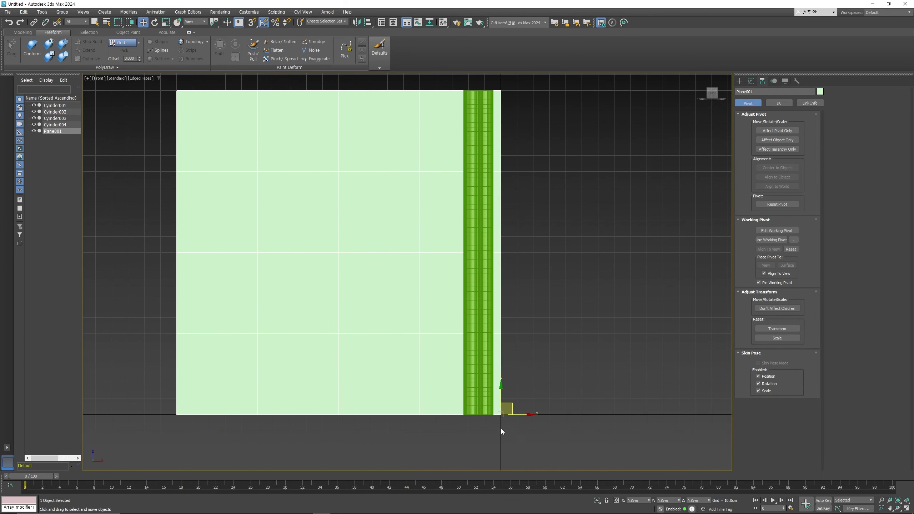
{"action": "scroll", "coordinate": [501, 429], "scroll_direction": "up", "scroll_amount": 2}
{"action": "scroll", "coordinate": [504, 378], "scroll_direction": "down", "scroll_amount": 2}
{"action": "scroll", "coordinate": [511, 318], "scroll_direction": "down", "scroll_amount": 2}
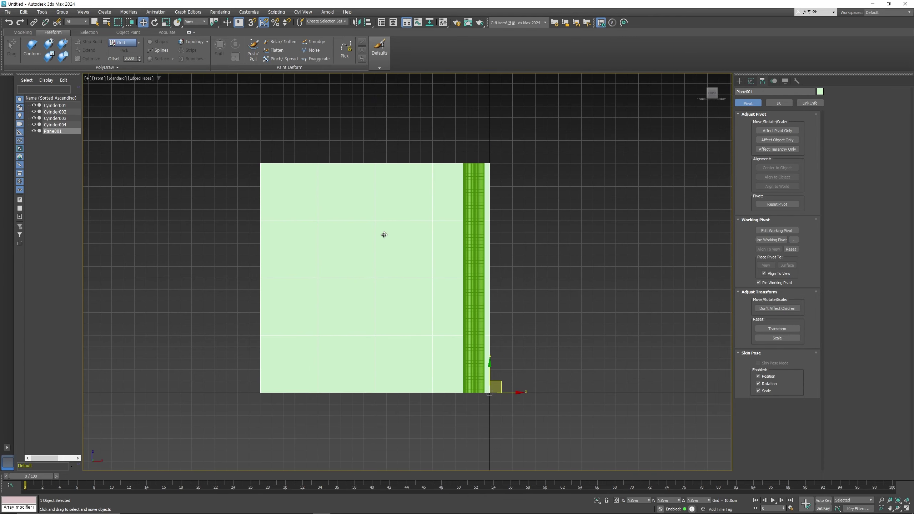
- Freeze the plane and select all four cylinders together
{"action": "right_click", "coordinate": [384, 235]}
{"action": "left_click", "coordinate": [404, 188]}
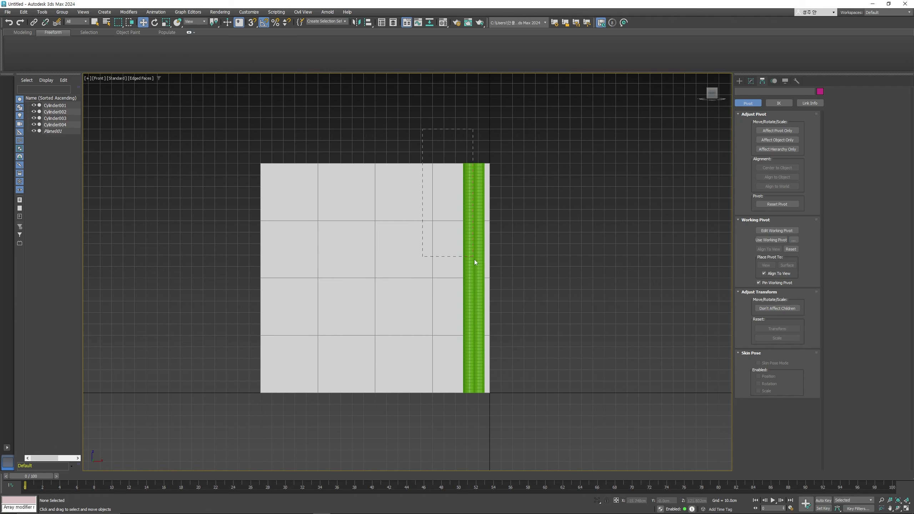
{"action": "left_click_drag", "start_coordinate": [517, 402], "coordinate": [516, 399]}
{"action": "scroll", "coordinate": [488, 277], "scroll_direction": "up", "scroll_amount": 4}
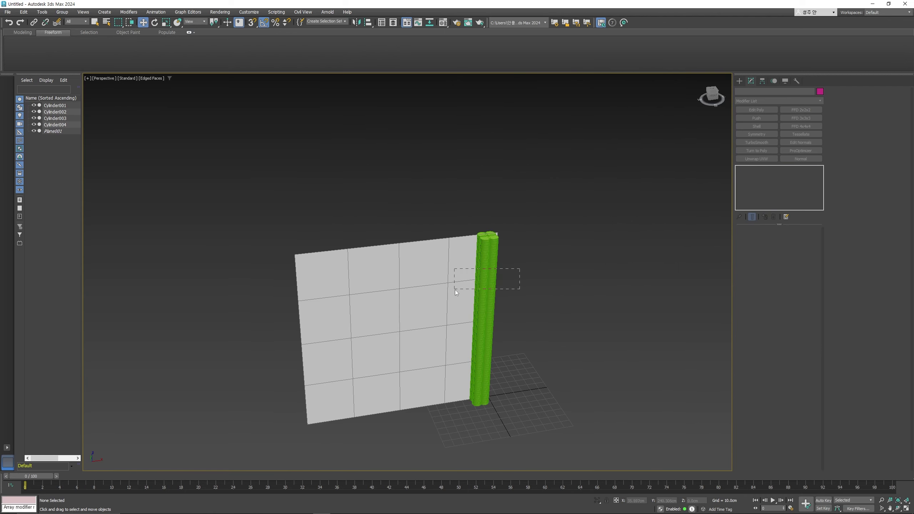
{"action": "left_click_drag", "start_coordinate": [455, 290], "coordinate": [466, 300]}
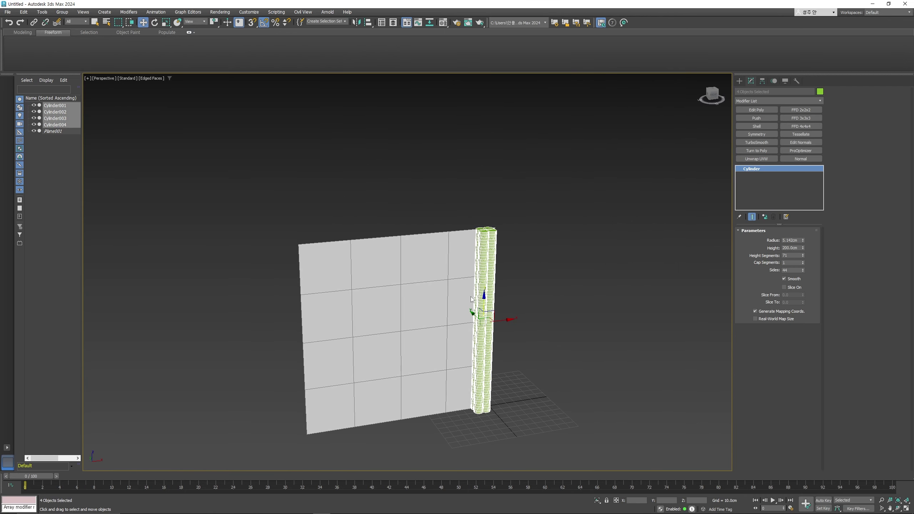
- Apply a Twist modifier to the four cylinders
{"action": "left_click", "coordinate": [767, 100]}
{"action": "type", "text": "tw"}
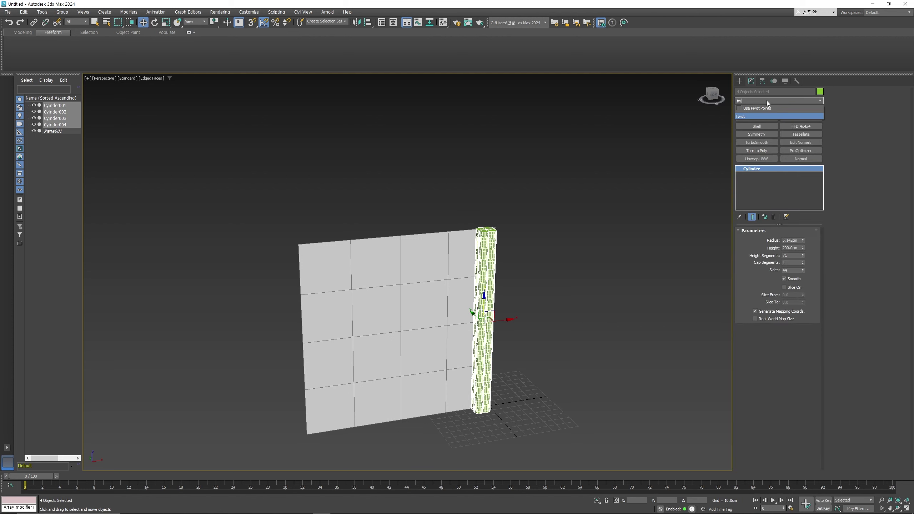
{"action": "left_click", "coordinate": [745, 117]}
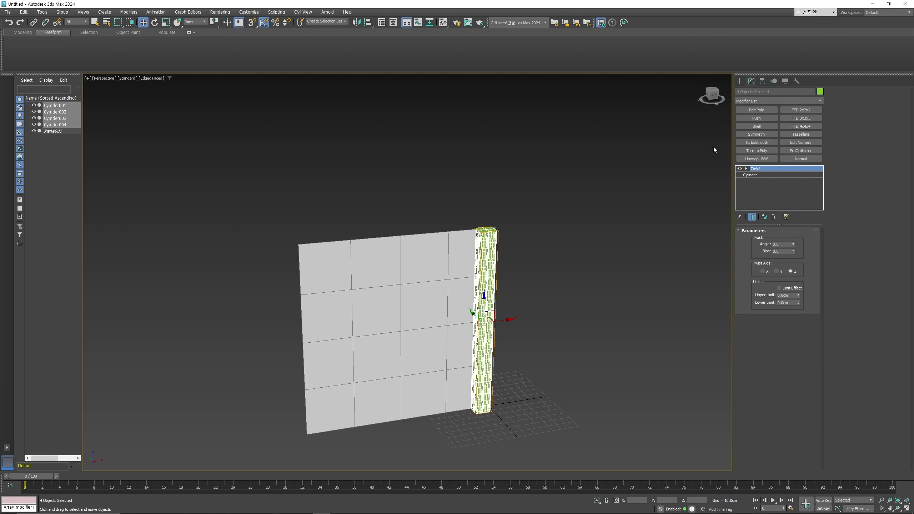
{"action": "middle_click_drag", "start_coordinate": [502, 292], "coordinate": [489, 270], "text": "alt"}
{"action": "scroll", "coordinate": [540, 284], "scroll_direction": "up", "scroll_amount": 4}
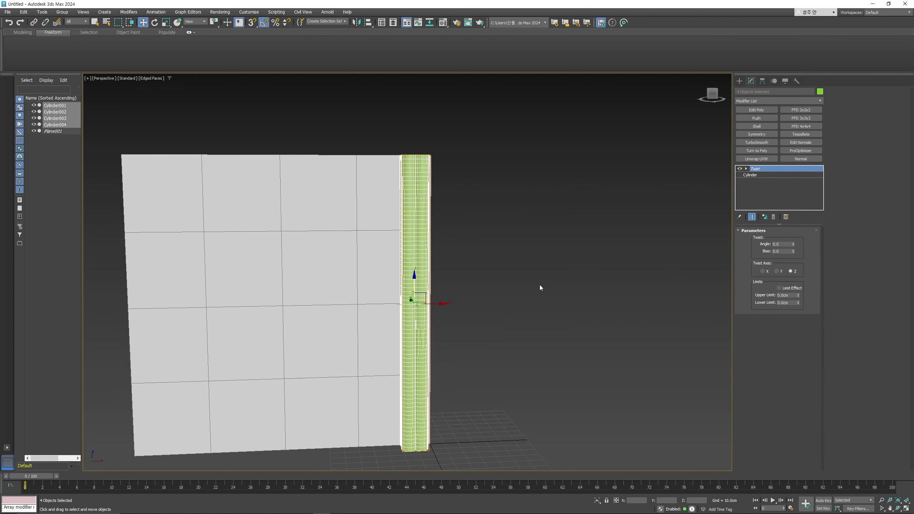
{"action": "middle_click_drag", "start_coordinate": [540, 284], "coordinate": [625, 255]}
- Set the Twist angle to 1080 degrees along Z
{"action": "mouse_move", "coordinate": [793, 245]}
{"action": "left_mouse_down"}
{"action": "mouse_move", "coordinate": [725, 376]}
{"action": "mouse_move", "coordinate": [707, 268]}
{"action": "left_mouse_up"}
{"action": "key", "text": "f"}
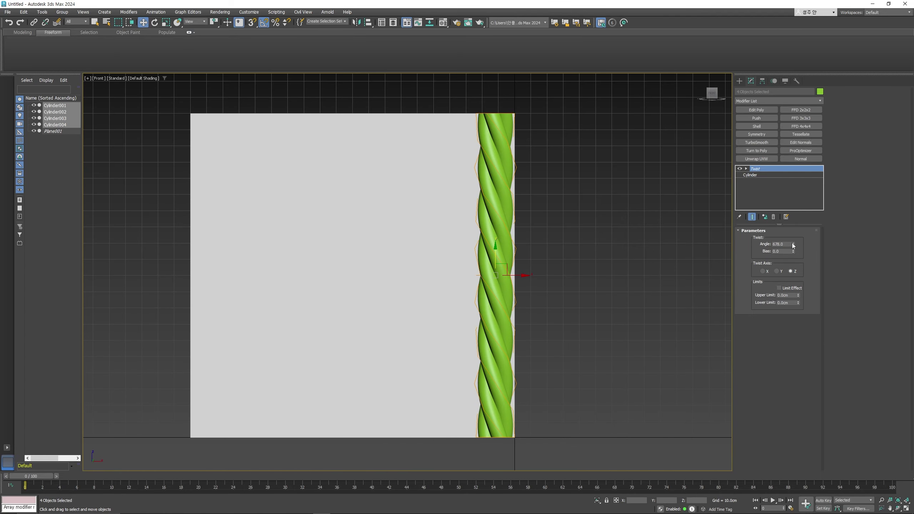
{"action": "left_click_drag", "start_coordinate": [794, 245], "coordinate": [783, 227]}
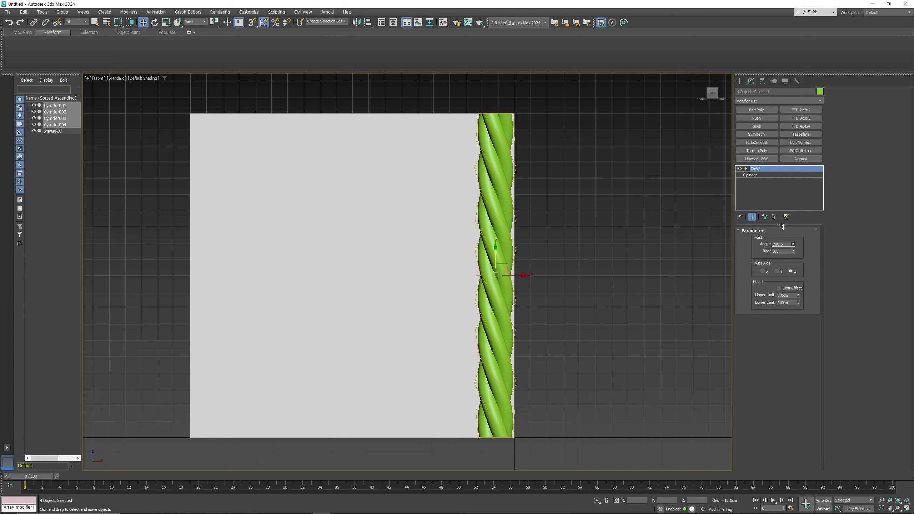
{"action": "right_click", "coordinate": [783, 226]}
{"action": "type", "text": "360"}
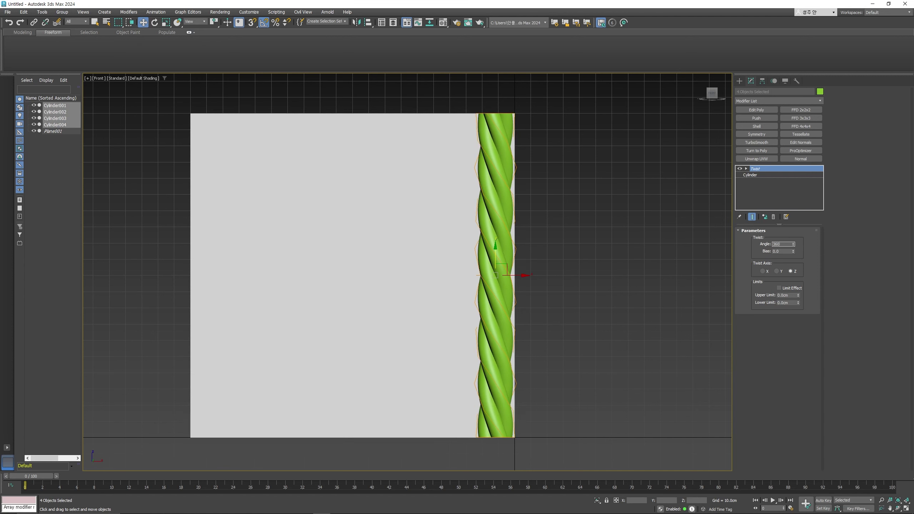
{"action": "key", "text": "Return"}
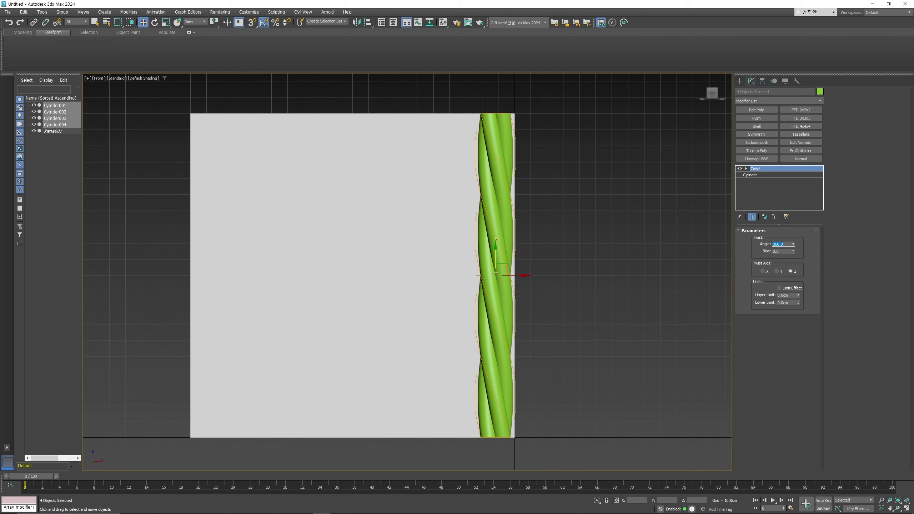
{"action": "key", "text": "Return"}
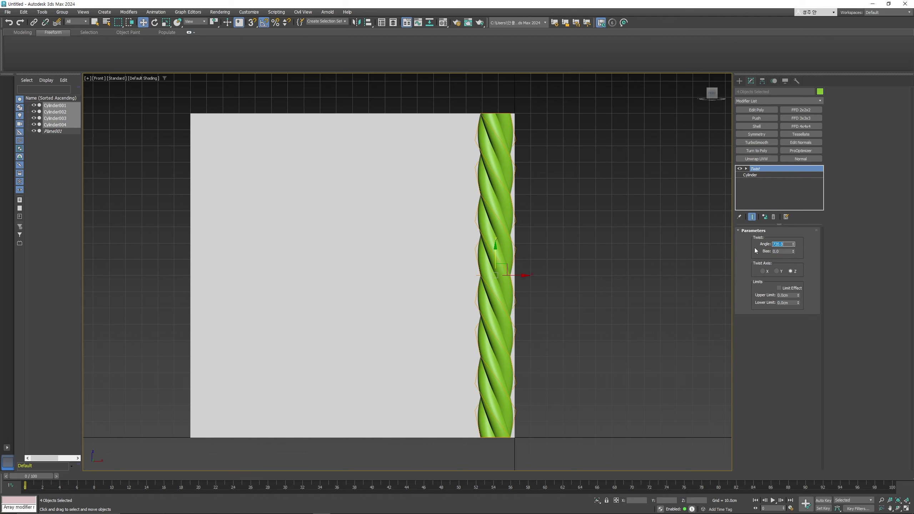
{"action": "type", "text": "80"}
{"action": "key", "text": "Return"}
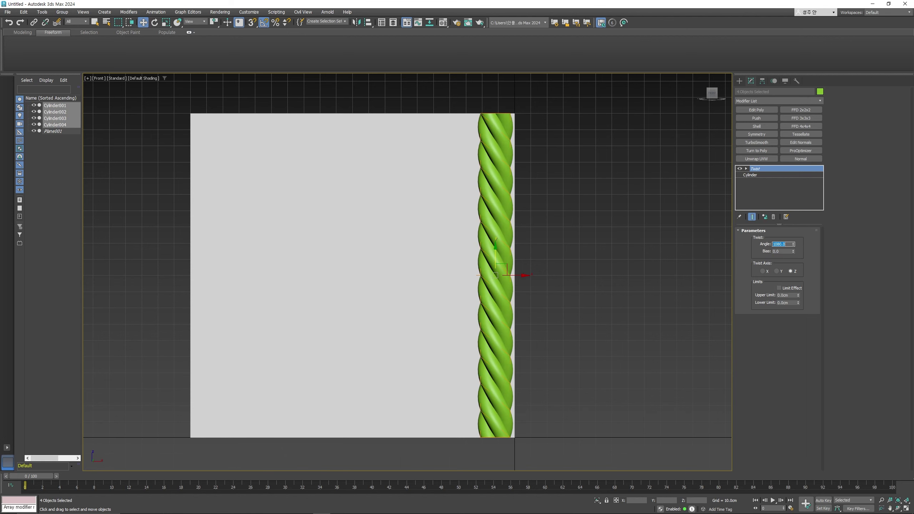
{"action": "scroll", "coordinate": [481, 260], "scroll_direction": "down", "scroll_amount": 3}
{"action": "scroll", "coordinate": [496, 255], "scroll_direction": "up", "scroll_amount": 3}
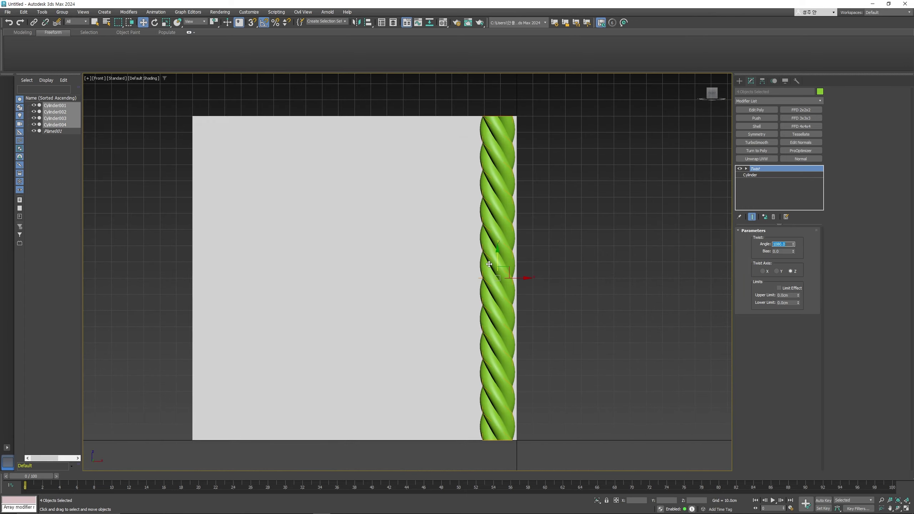
{"action": "mouse_move", "coordinate": [510, 249]}
{"action": "middle_mouse_down", "text": "alt"}
{"action": "mouse_move", "coordinate": [541, 234]}
{"action": "mouse_move", "coordinate": [543, 251]}
{"action": "mouse_move", "coordinate": [688, 153]}
{"action": "middle_mouse_up", "text": "alt"}
- Add Edit Poly and delete the four top cap polygons of the rope
{"action": "left_click", "coordinate": [751, 111]}
{"action": "scroll", "coordinate": [527, 202], "scroll_direction": "up", "scroll_amount": 3}
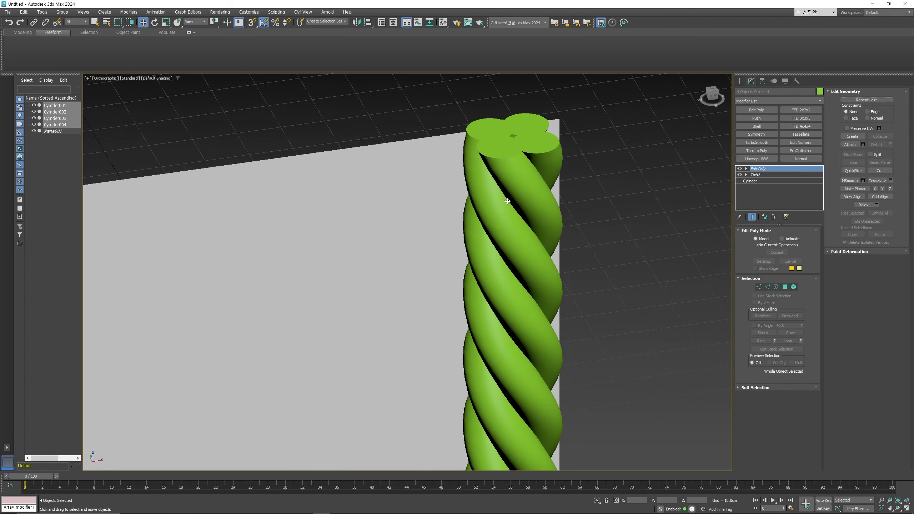
{"action": "key", "text": "4"}
{"action": "left_click", "coordinate": [522, 152]}
{"action": "left_click", "coordinate": [523, 171], "text": "ctrl"}
{"action": "left_click", "coordinate": [483, 162], "text": "ctrl"}
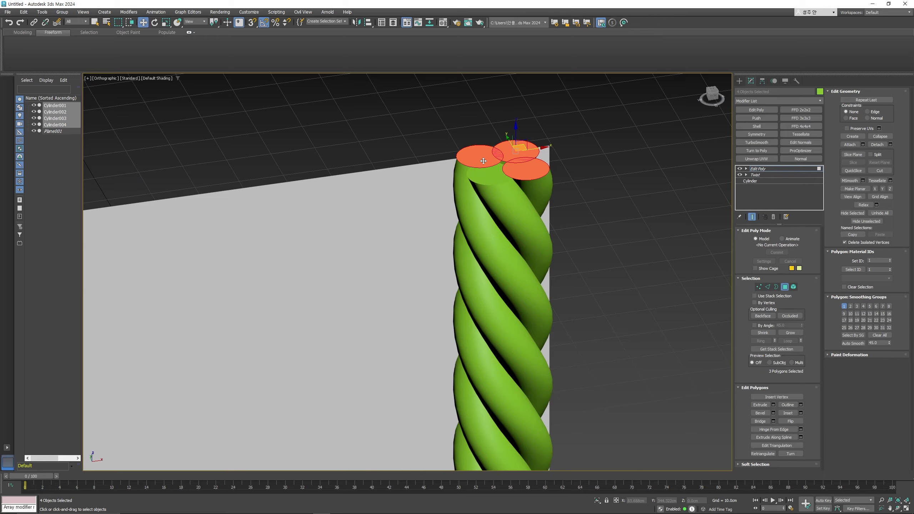
{"action": "left_click", "coordinate": [484, 177], "text": "ctrl"}
{"action": "key", "text": "F4"}
{"action": "scroll", "coordinate": [514, 180], "scroll_direction": "down", "scroll_amount": 3}
{"action": "scroll", "coordinate": [515, 180], "scroll_direction": "up", "scroll_amount": 2}
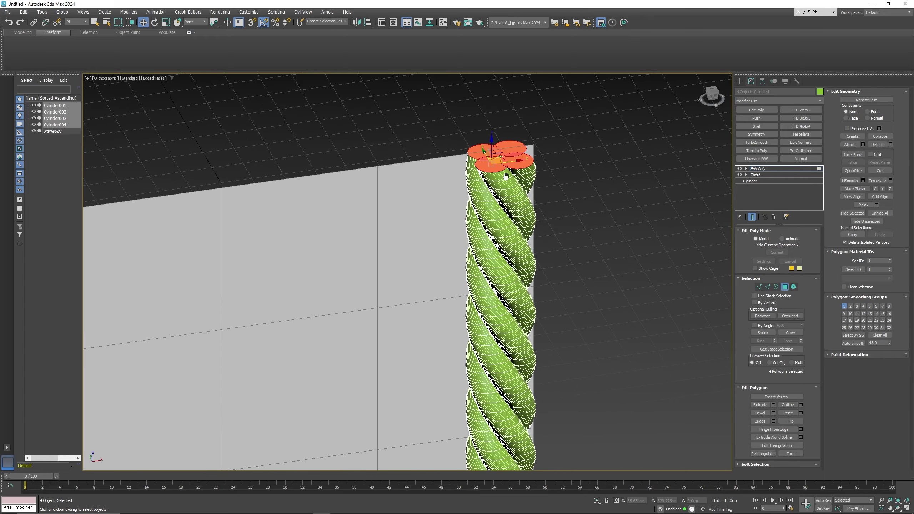
{"action": "scroll", "coordinate": [514, 180], "scroll_direction": "up", "scroll_amount": 1}
{"action": "key", "text": "Delete"}
{"action": "scroll", "coordinate": [521, 286], "scroll_direction": "down", "scroll_amount": 2}
- Delete the four bottom cap faces, then undo that deletion
{"action": "middle_click_drag", "start_coordinate": [521, 286], "coordinate": [474, 368]}
{"action": "scroll", "coordinate": [514, 302], "scroll_direction": "down", "scroll_amount": 4}
{"action": "scroll", "coordinate": [474, 368], "scroll_direction": "up", "scroll_amount": 5}
{"action": "left_click", "coordinate": [474, 368]}
{"action": "left_click", "coordinate": [436, 378], "text": "ctrl"}
{"action": "left_click", "coordinate": [439, 410], "text": "ctrl"}
{"action": "left_click", "coordinate": [479, 410], "text": "ctrl"}
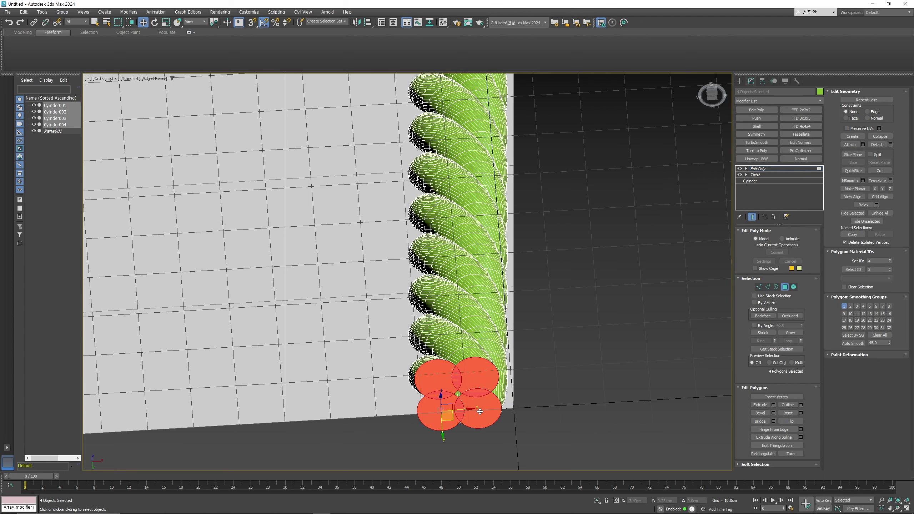
{"action": "key", "text": "Delete"}
{"action": "scroll", "coordinate": [486, 299], "scroll_direction": "down", "scroll_amount": 2}
{"action": "mouse_move", "coordinate": [486, 299]}
{"action": "middle_mouse_down", "text": "alt"}
{"action": "mouse_move", "coordinate": [582, 292]}
{"action": "mouse_move", "coordinate": [561, 243]}
{"action": "middle_mouse_up", "text": "alt"}
{"action": "key", "text": "ctrl+z"}
- Exit Polygon level and add a TurboSmooth modifier to the rope
{"action": "left_click", "coordinate": [757, 168]}
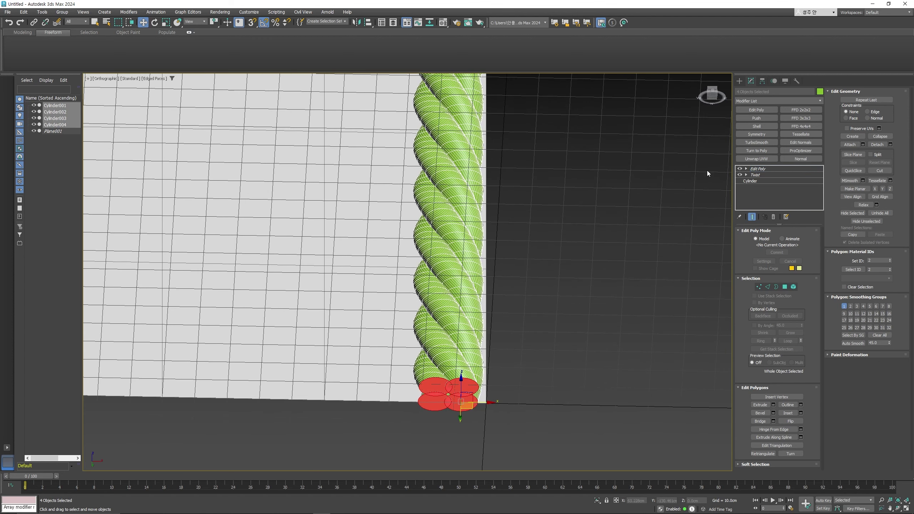
{"action": "scroll", "coordinate": [701, 172], "scroll_direction": "up", "scroll_amount": 2}
{"action": "scroll", "coordinate": [553, 230], "scroll_direction": "up", "scroll_amount": 2}
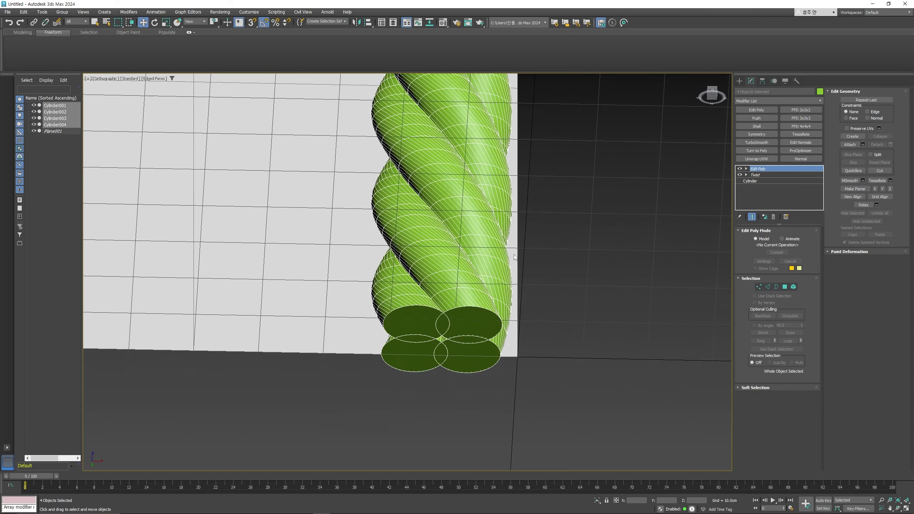
{"action": "key", "text": "F4"}
{"action": "scroll", "coordinate": [553, 230], "scroll_direction": "up", "scroll_amount": 3}
{"action": "left_click", "coordinate": [757, 142]}
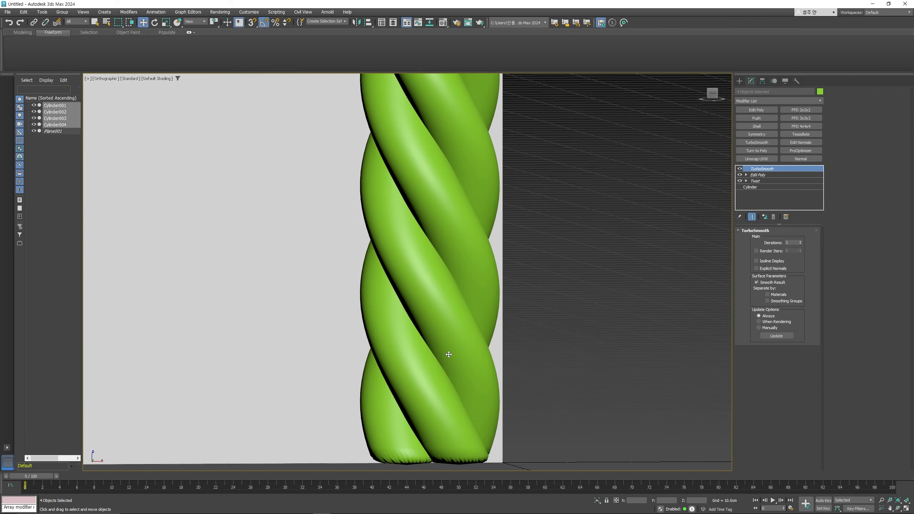
- Remove TurboSmooth from the rope and delete the strands' bottom cap faces
{"action": "middle_click_drag", "start_coordinate": [440, 316], "coordinate": [377, 414], "text": "alt"}
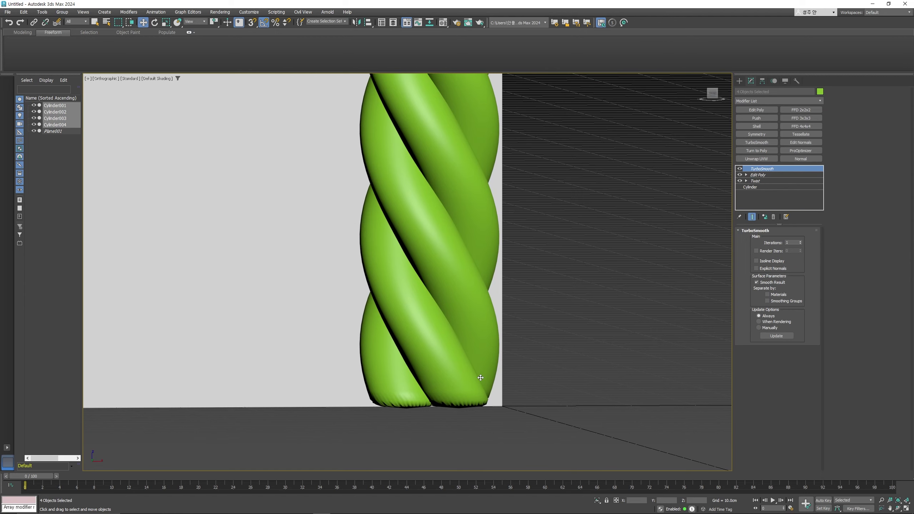
{"action": "key", "text": "ctrl+z"}
{"action": "mouse_move", "coordinate": [479, 377]}
{"action": "middle_mouse_down"}
{"action": "mouse_move", "coordinate": [497, 336]}
{"action": "mouse_move", "coordinate": [491, 309]}
{"action": "middle_mouse_up"}
{"action": "key", "text": "4"}
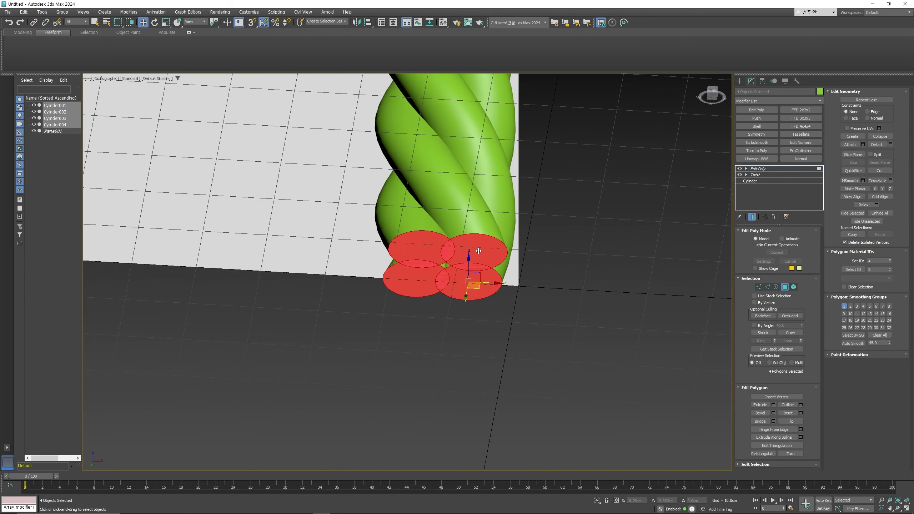
{"action": "key", "text": "Delete"}
{"action": "middle_click_drag", "start_coordinate": [483, 256], "coordinate": [491, 324]}
{"action": "key", "text": "4"}
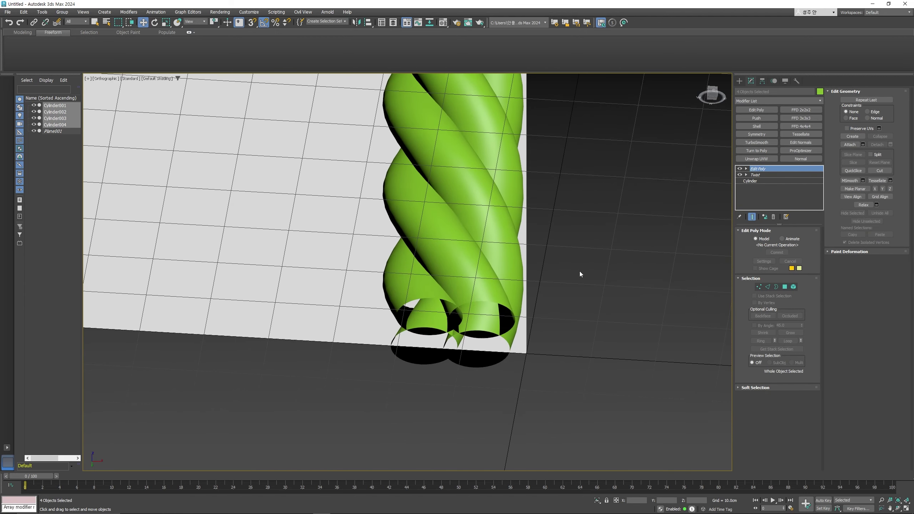
- Re-add TurboSmooth to preview the hollow rope, then undo the smoothing again
{"action": "left_click", "coordinate": [750, 142]}
{"action": "middle_click_drag", "start_coordinate": [563, 201], "coordinate": [543, 228], "text": "alt"}
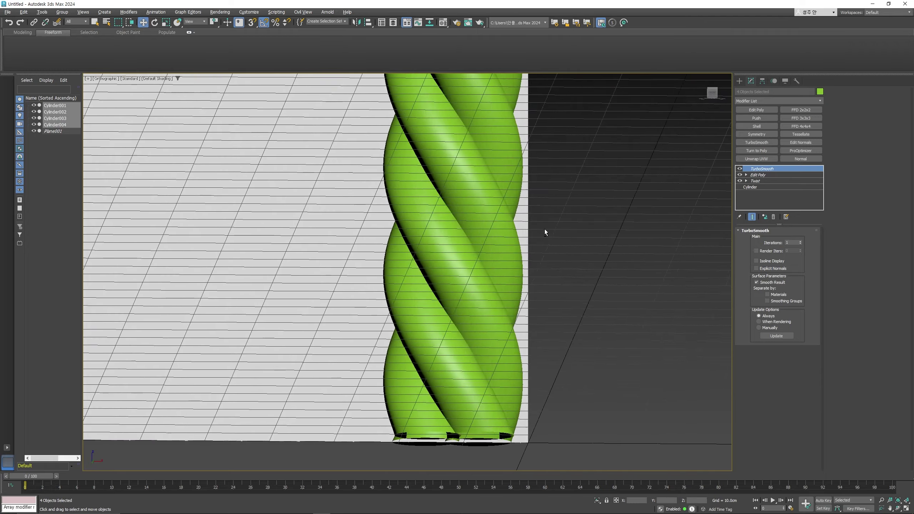
{"action": "middle_click_drag", "start_coordinate": [536, 304], "coordinate": [371, 408], "text": "alt"}
{"action": "key", "text": "F4"}
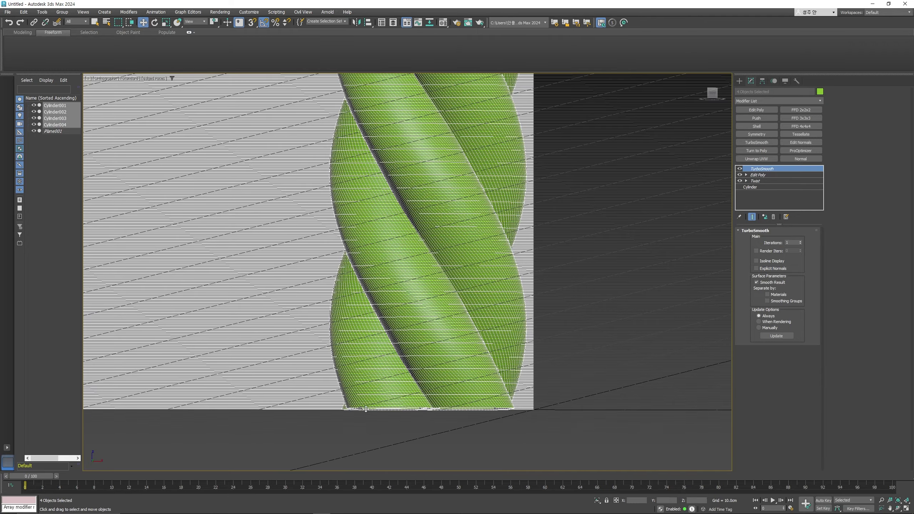
{"action": "key", "text": "f"}
{"action": "key", "text": "ctrl+z"}
- Shift-drag a copy of the rope upward above the plane
{"action": "scroll", "coordinate": [471, 359], "scroll_direction": "down", "scroll_amount": 3}
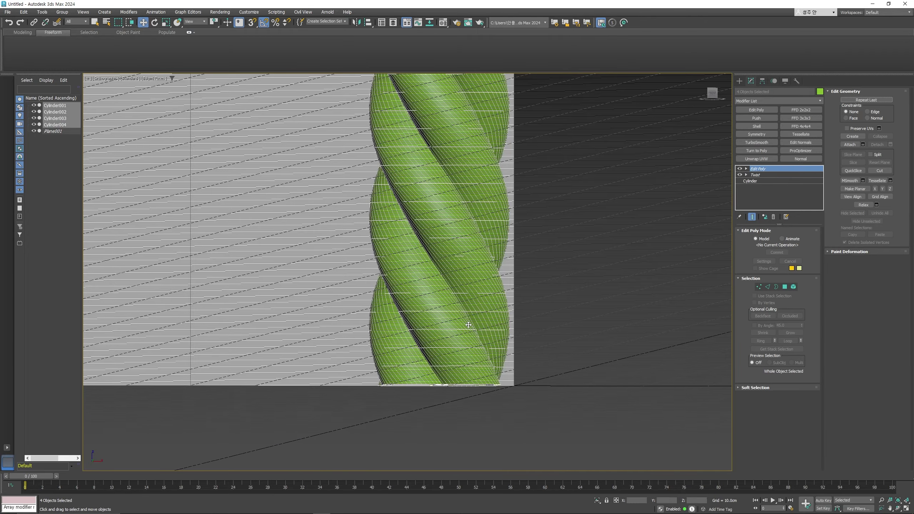
{"action": "scroll", "coordinate": [468, 326], "scroll_direction": "down", "scroll_amount": 5}
{"action": "scroll", "coordinate": [470, 309], "scroll_direction": "down", "scroll_amount": 4}
{"action": "left_click_drag", "start_coordinate": [458, 389], "coordinate": [458, 182], "text": "shift"}
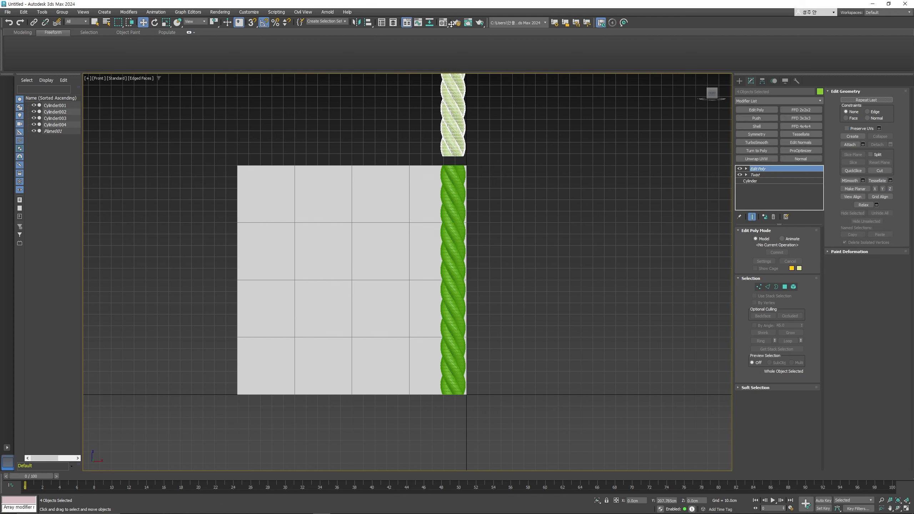
- Confirm the rope clone and set the upper copy's Z position to 2
{"action": "left_click", "coordinate": [457, 290]}
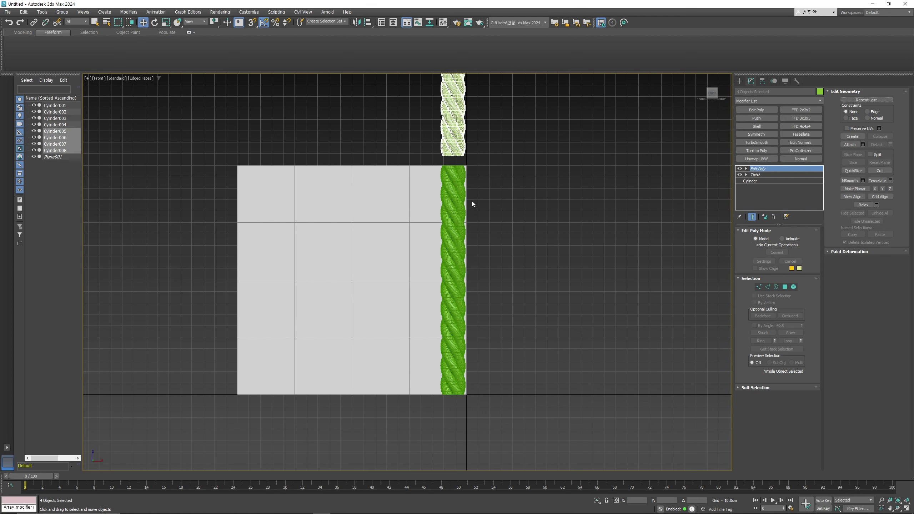
{"action": "scroll", "coordinate": [472, 234], "scroll_direction": "down", "scroll_amount": 3}
{"action": "left_click", "coordinate": [693, 501]}
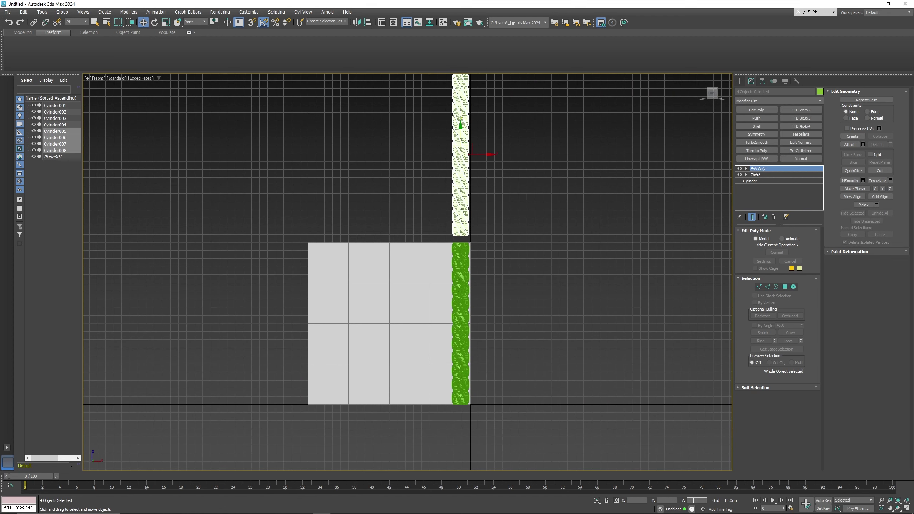
{"action": "type", "text": "20"}
{"action": "key", "text": "Return"}
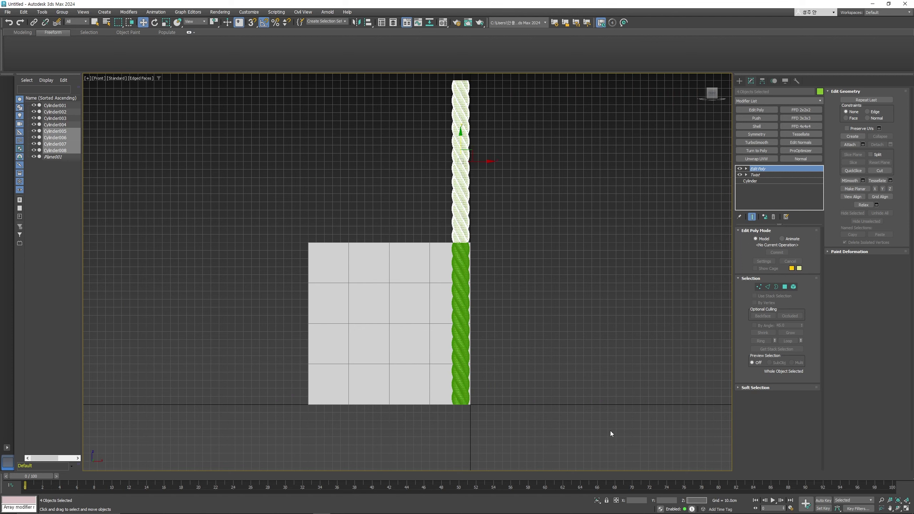
- Clone a second rope copy below and set its Z so it meets the rope
{"action": "scroll", "coordinate": [464, 144], "scroll_direction": "down", "scroll_amount": 2}
{"action": "left_click_drag", "start_coordinate": [463, 122], "coordinate": [444, 378]}
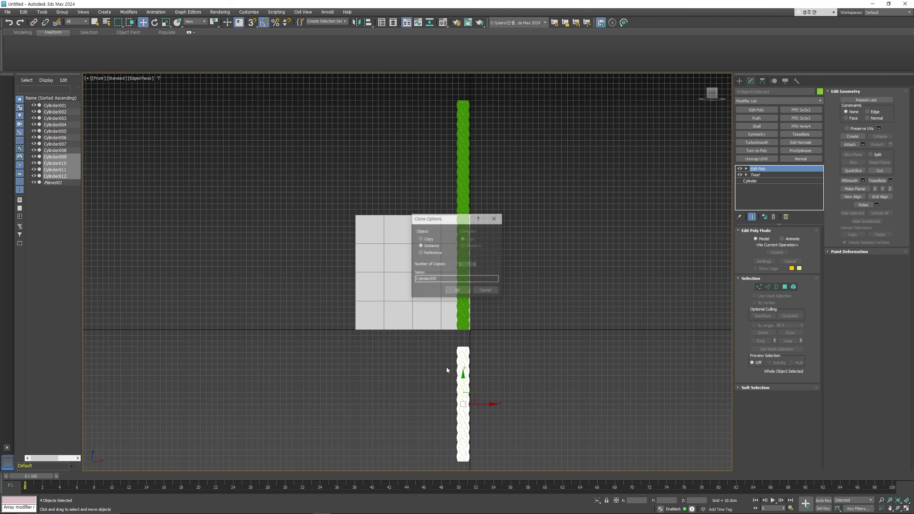
{"action": "left_click", "coordinate": [465, 291]}
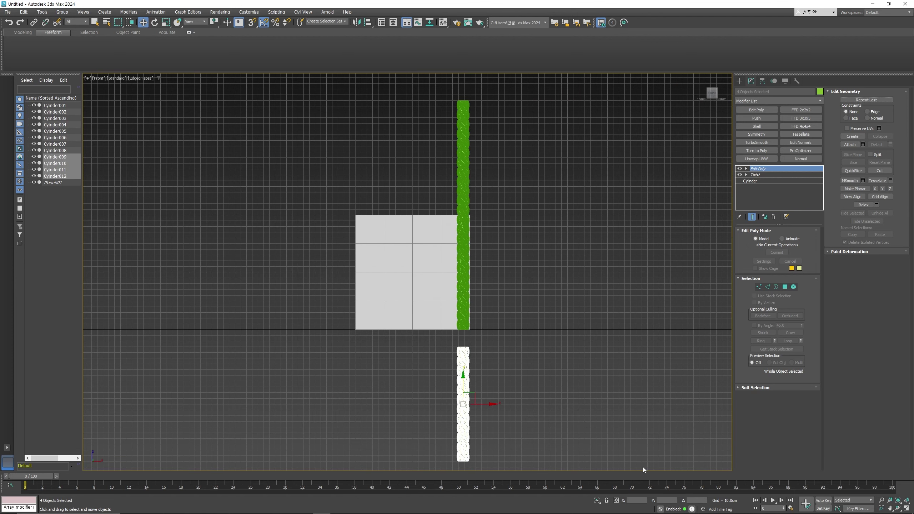
{"action": "left_click", "coordinate": [691, 500]}
{"action": "key", "text": "Return"}
- Convert the four twisted rope strand cylinders to Editable Poly, then select Cylinder003
{"action": "scroll", "coordinate": [468, 333], "scroll_direction": "up", "scroll_amount": 5}
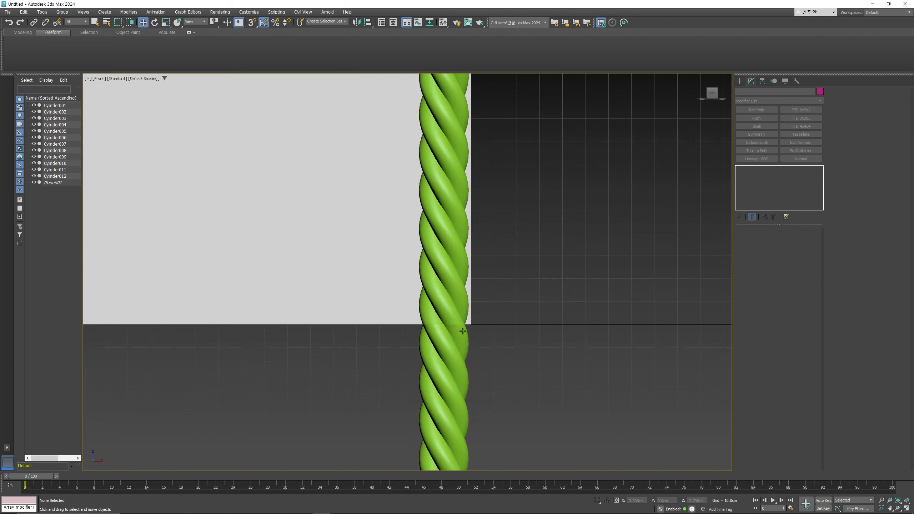
{"action": "scroll", "coordinate": [414, 324], "scroll_direction": "up", "scroll_amount": 6}
{"action": "scroll", "coordinate": [367, 312], "scroll_direction": "up", "scroll_amount": 3}
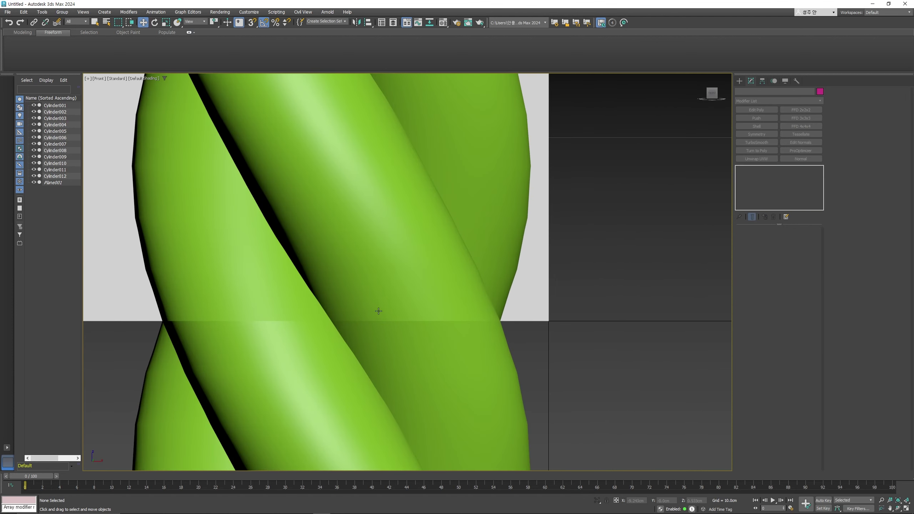
{"action": "scroll", "coordinate": [392, 327], "scroll_direction": "up", "scroll_amount": 2}
{"action": "scroll", "coordinate": [399, 324], "scroll_direction": "down", "scroll_amount": 5}
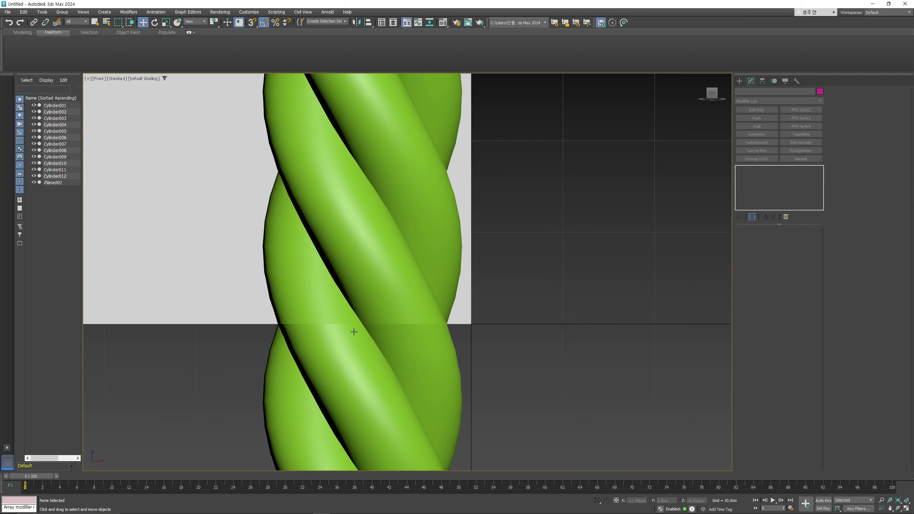
{"action": "scroll", "coordinate": [384, 320], "scroll_direction": "up", "scroll_amount": 6}
{"action": "scroll", "coordinate": [316, 317], "scroll_direction": "down", "scroll_amount": 2}
{"action": "scroll", "coordinate": [458, 320], "scroll_direction": "down", "scroll_amount": 5}
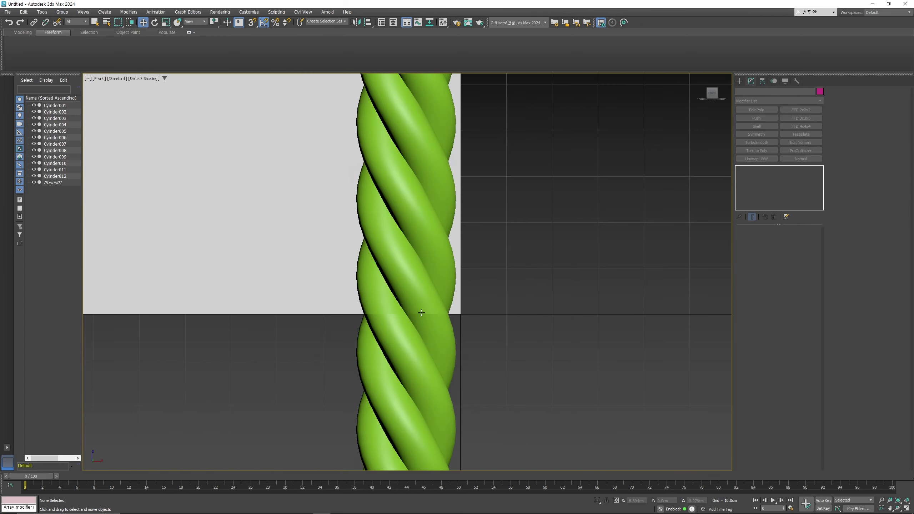
{"action": "key", "text": "F4"}
{"action": "left_click_drag", "start_coordinate": [518, 178], "coordinate": [396, 108]}
{"action": "right_click", "coordinate": [454, 208]}
{"action": "mouse_move", "coordinate": [457, 293]}
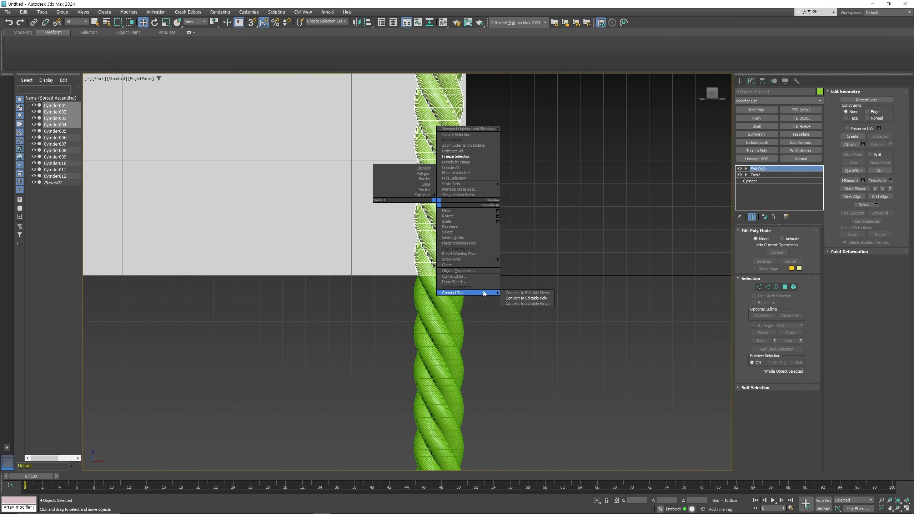
{"action": "left_click", "coordinate": [508, 298]}
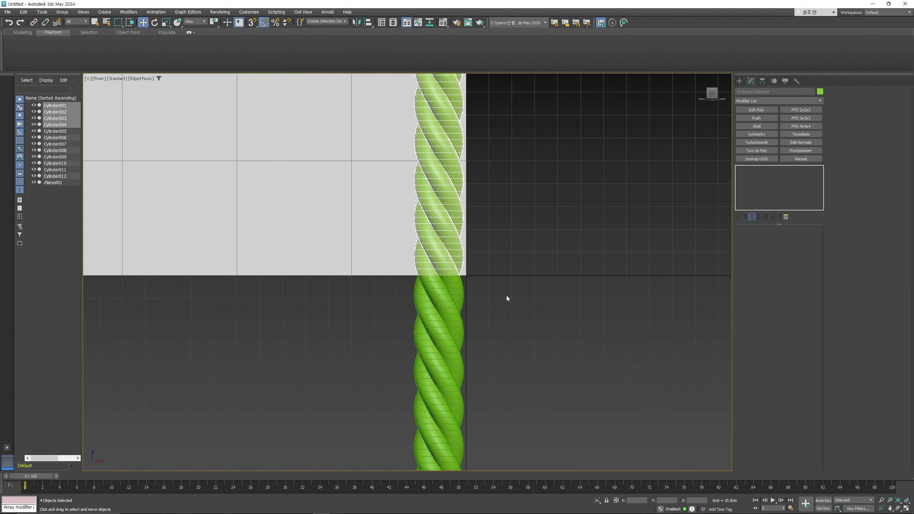
{"action": "scroll", "coordinate": [447, 267], "scroll_direction": "down", "scroll_amount": 4}
{"action": "left_click", "coordinate": [445, 216]}
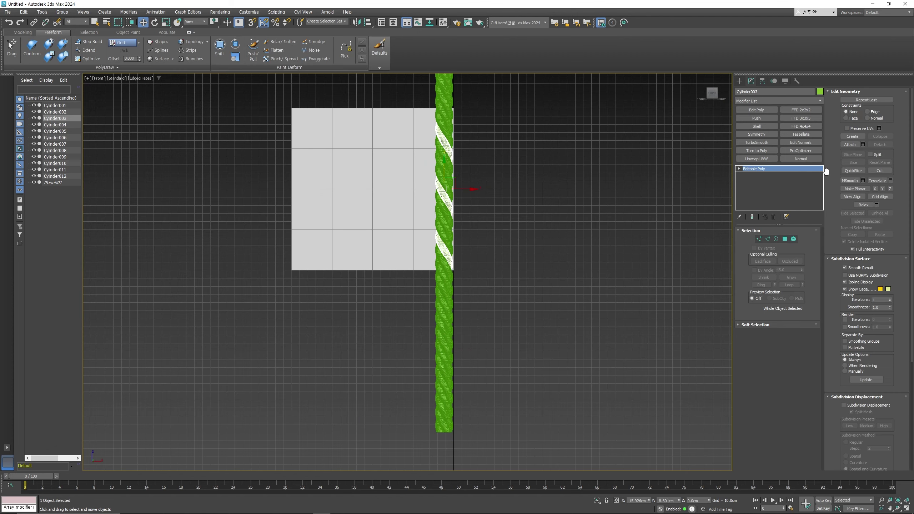
- Attach every remaining rope strand and copy to Cylinder003, then exit Attach
{"action": "left_click", "coordinate": [849, 144]}
{"action": "left_click", "coordinate": [448, 275]}
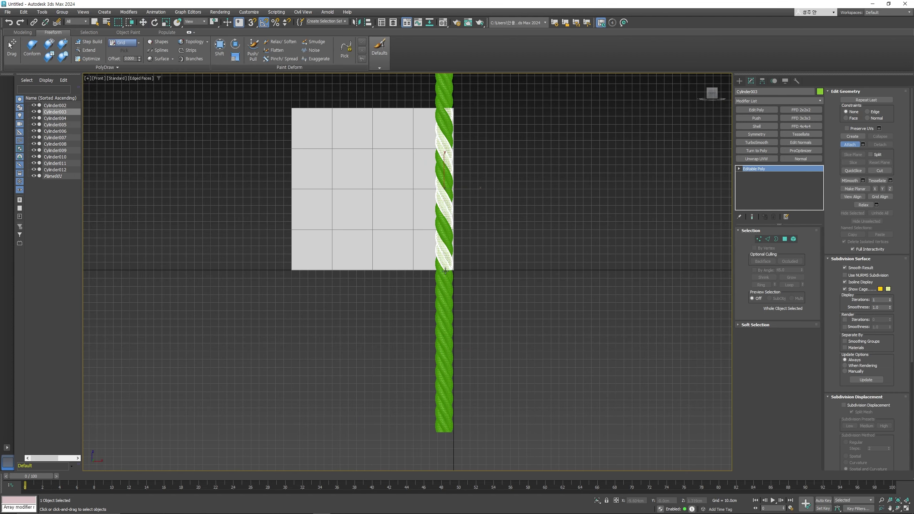
{"action": "left_click", "coordinate": [448, 277]}
{"action": "left_click", "coordinate": [439, 296]}
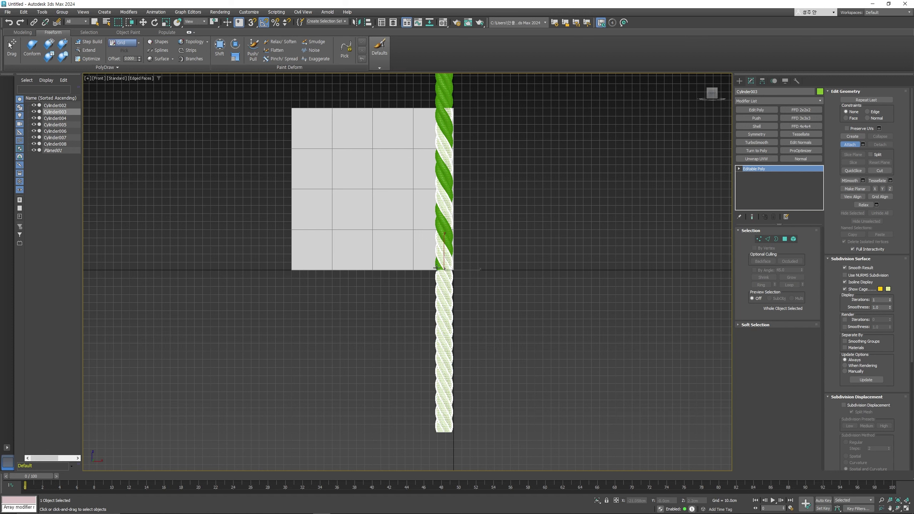
{"action": "left_click", "coordinate": [442, 223]}
{"action": "left_click", "coordinate": [447, 178]}
{"action": "left_click", "coordinate": [440, 100]}
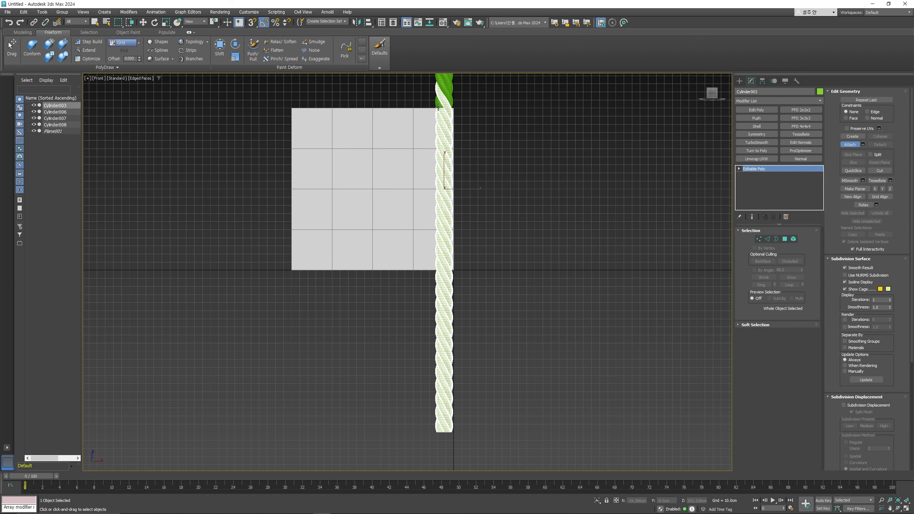
{"action": "left_click", "coordinate": [445, 90]}
{"action": "left_click", "coordinate": [450, 87]}
{"action": "key", "text": "w"}
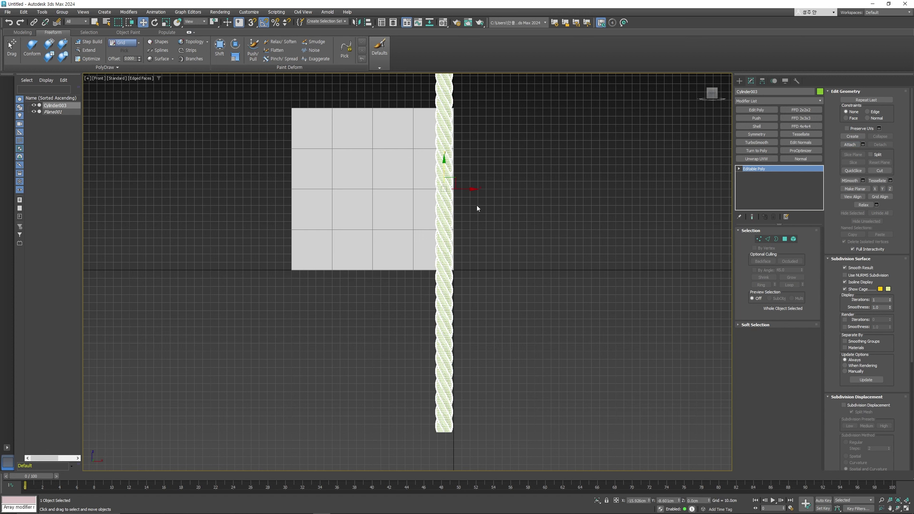
{"action": "scroll", "coordinate": [462, 274], "scroll_direction": "up", "scroll_amount": 5}
- Weld the vertex row at the first seam between stacked rope pieces
{"action": "left_click", "coordinate": [462, 274]}
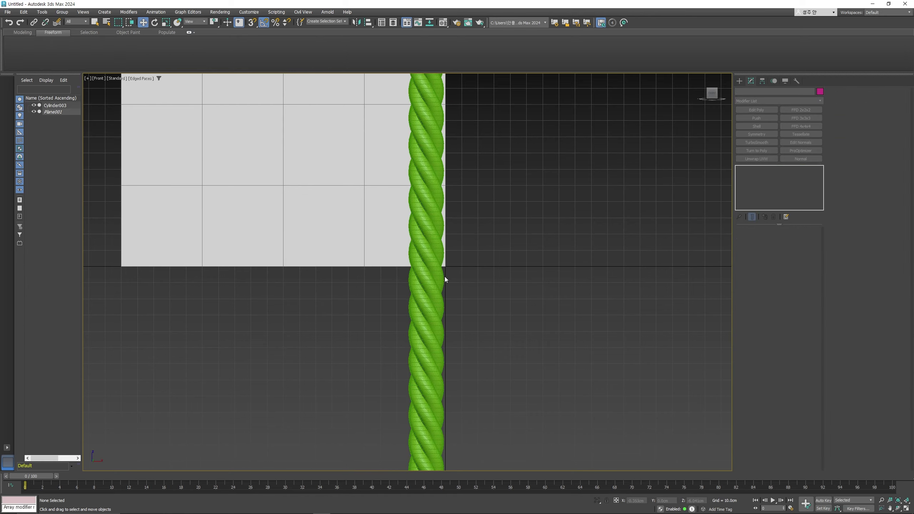
{"action": "key", "text": "F4"}
{"action": "scroll", "coordinate": [444, 276], "scroll_direction": "up", "scroll_amount": 5}
{"action": "scroll", "coordinate": [443, 277], "scroll_direction": "up", "scroll_amount": 6}
{"action": "left_click", "coordinate": [388, 252]}
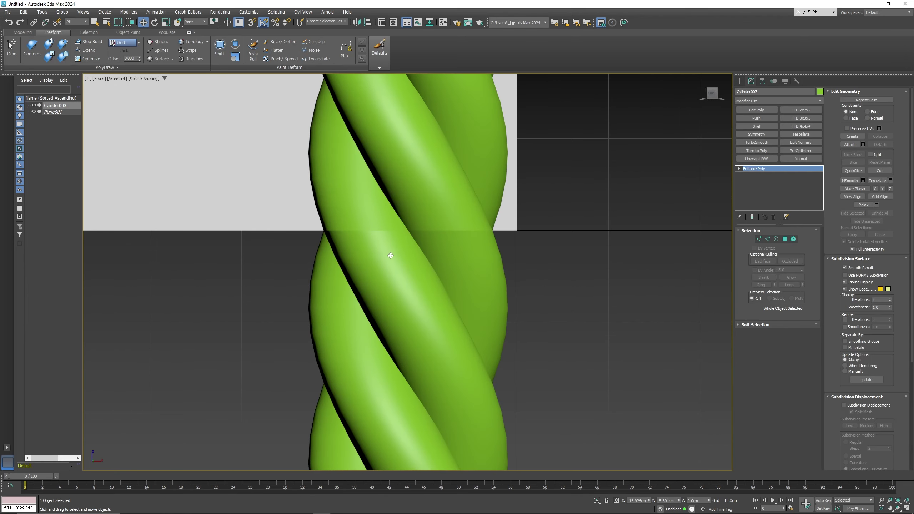
{"action": "key", "text": "1"}
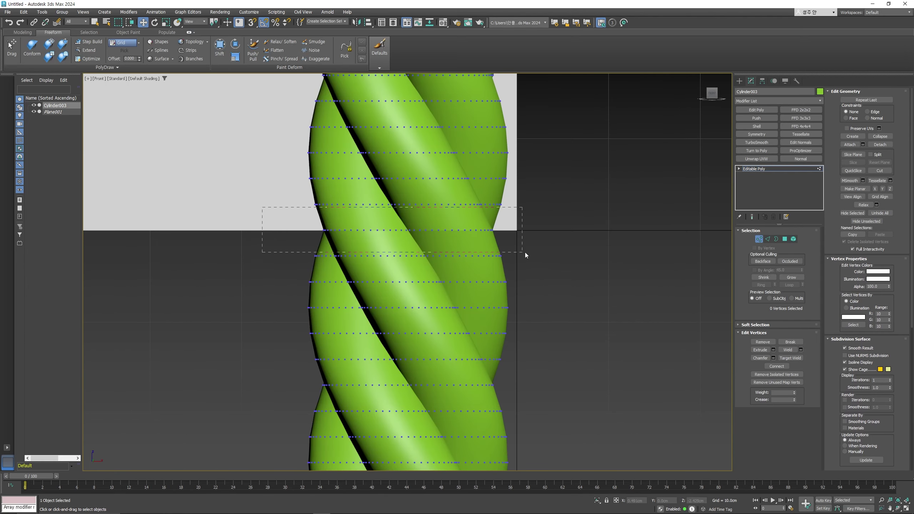
{"action": "left_click_drag", "start_coordinate": [524, 252], "coordinate": [481, 245]}
{"action": "scroll", "coordinate": [481, 245], "scroll_direction": "up", "scroll_amount": 5}
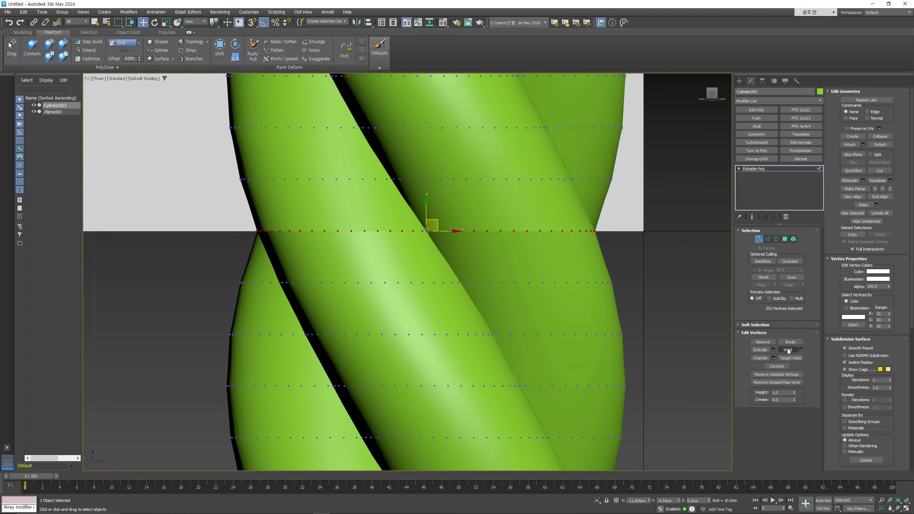
{"action": "left_click", "coordinate": [786, 349]}
{"action": "left_click", "coordinate": [653, 288]}
{"action": "scroll", "coordinate": [415, 245], "scroll_direction": "down", "scroll_amount": 5}
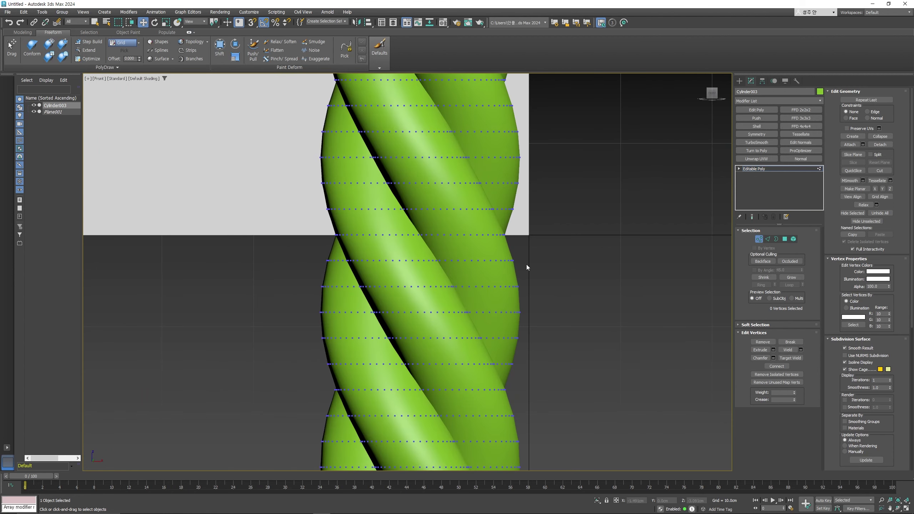
{"action": "key", "text": "1"}
- Weld the vertices along the second rope seam
{"action": "scroll", "coordinate": [493, 257], "scroll_direction": "down", "scroll_amount": 5}
{"action": "scroll", "coordinate": [447, 341], "scroll_direction": "down", "scroll_amount": 3}
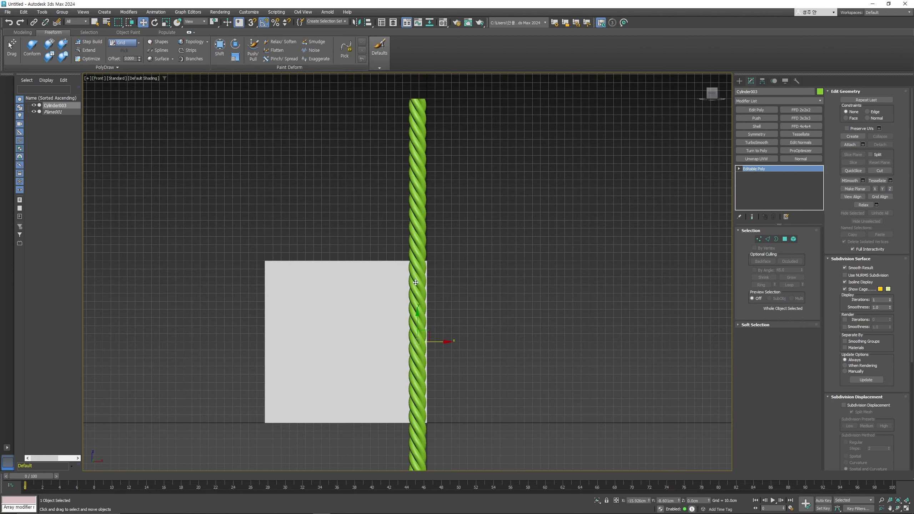
{"action": "scroll", "coordinate": [416, 231], "scroll_direction": "up", "scroll_amount": 8}
{"action": "key", "text": "1"}
{"action": "left_click_drag", "start_coordinate": [306, 220], "coordinate": [379, 237]}
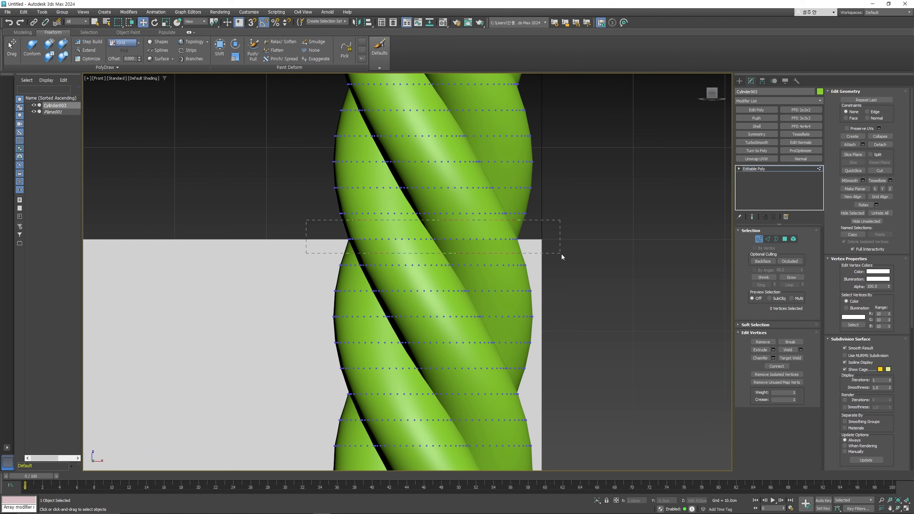
{"action": "left_click_drag", "start_coordinate": [561, 255], "coordinate": [561, 254]}
{"action": "left_click", "coordinate": [788, 350]}
{"action": "key", "text": "1"}
- Select Cylinder003 and inspect the welded rope along its full height with edges shown
{"action": "scroll", "coordinate": [459, 244], "scroll_direction": "up", "scroll_amount": 5}
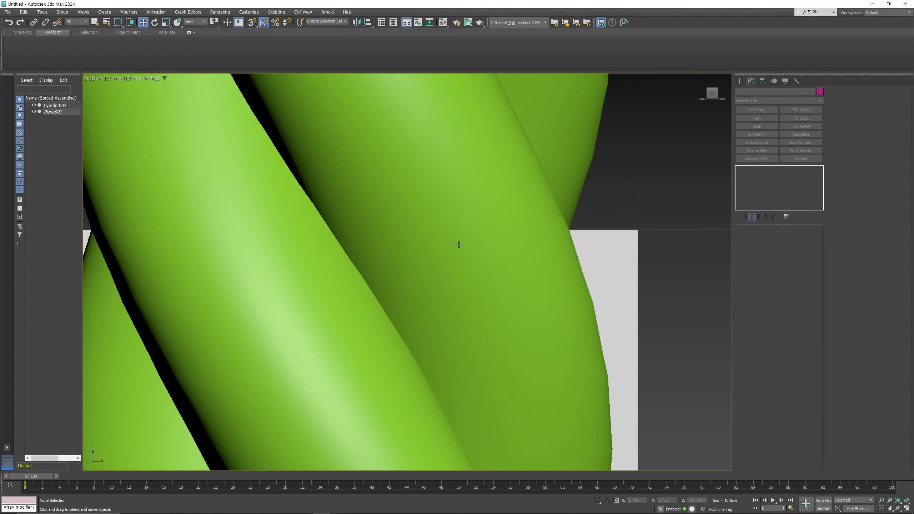
{"action": "scroll", "coordinate": [459, 245], "scroll_direction": "down", "scroll_amount": 5}
{"action": "scroll", "coordinate": [463, 314], "scroll_direction": "down", "scroll_amount": 3}
{"action": "scroll", "coordinate": [416, 344], "scroll_direction": "up", "scroll_amount": 1}
{"action": "scroll", "coordinate": [474, 417], "scroll_direction": "up", "scroll_amount": 7}
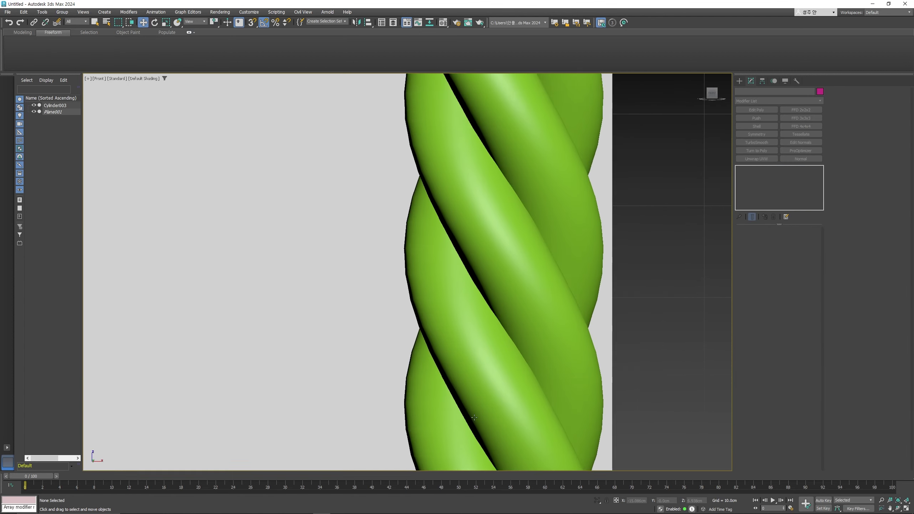
{"action": "scroll", "coordinate": [474, 417], "scroll_direction": "down", "scroll_amount": 2}
{"action": "scroll", "coordinate": [444, 349], "scroll_direction": "up", "scroll_amount": 5}
{"action": "scroll", "coordinate": [439, 338], "scroll_direction": "down", "scroll_amount": 1}
{"action": "scroll", "coordinate": [444, 307], "scroll_direction": "down", "scroll_amount": 10}
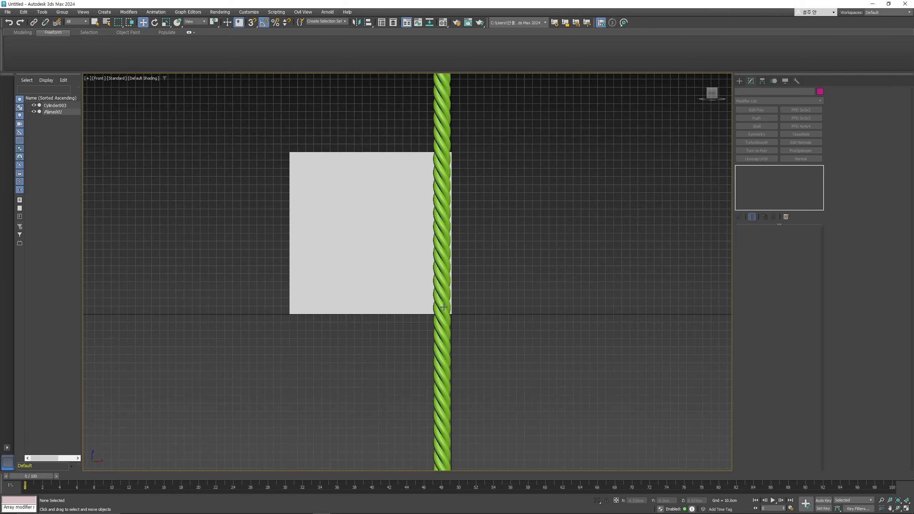
{"action": "scroll", "coordinate": [443, 307], "scroll_direction": "up", "scroll_amount": 2}
{"action": "left_click", "coordinate": [446, 306]}
{"action": "scroll", "coordinate": [446, 306], "scroll_direction": "up", "scroll_amount": 2}
{"action": "scroll", "coordinate": [456, 328], "scroll_direction": "up", "scroll_amount": 1}
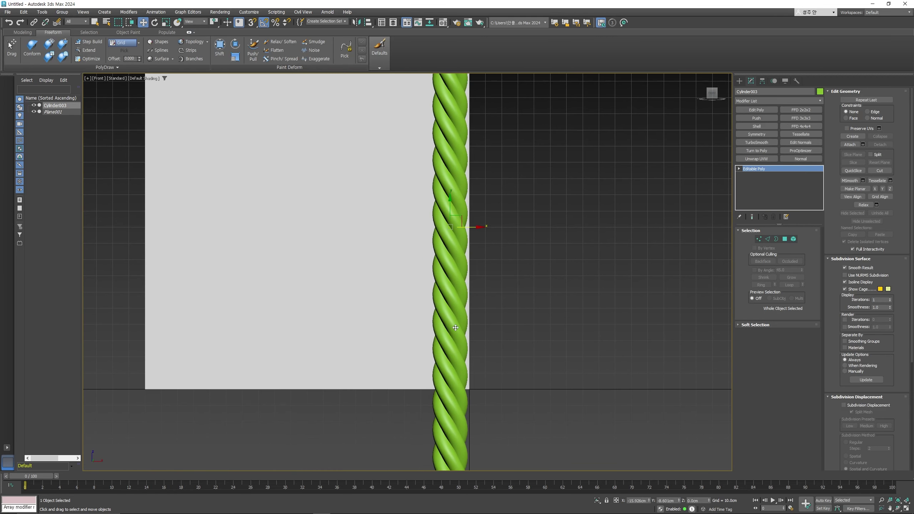
{"action": "scroll", "coordinate": [444, 241], "scroll_direction": "up", "scroll_amount": 4}
{"action": "scroll", "coordinate": [484, 267], "scroll_direction": "down", "scroll_amount": 1}
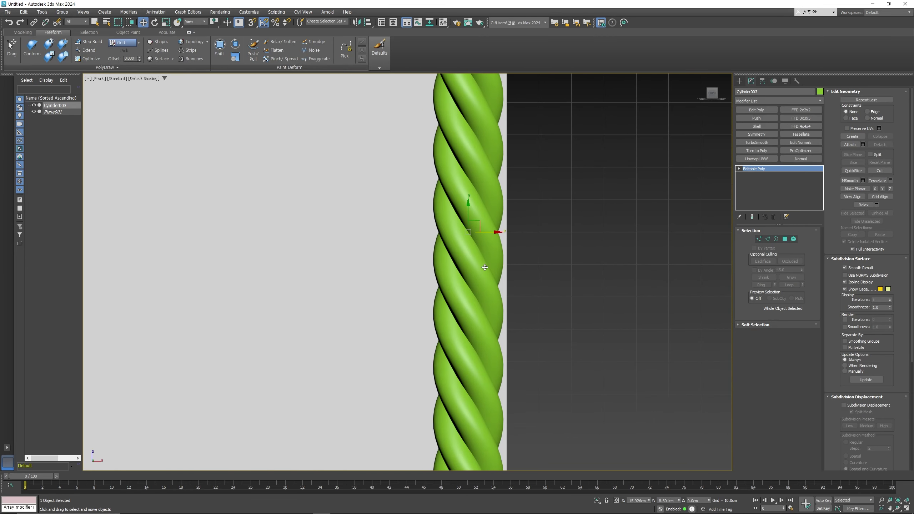
{"action": "scroll", "coordinate": [488, 249], "scroll_direction": "down", "scroll_amount": 1}
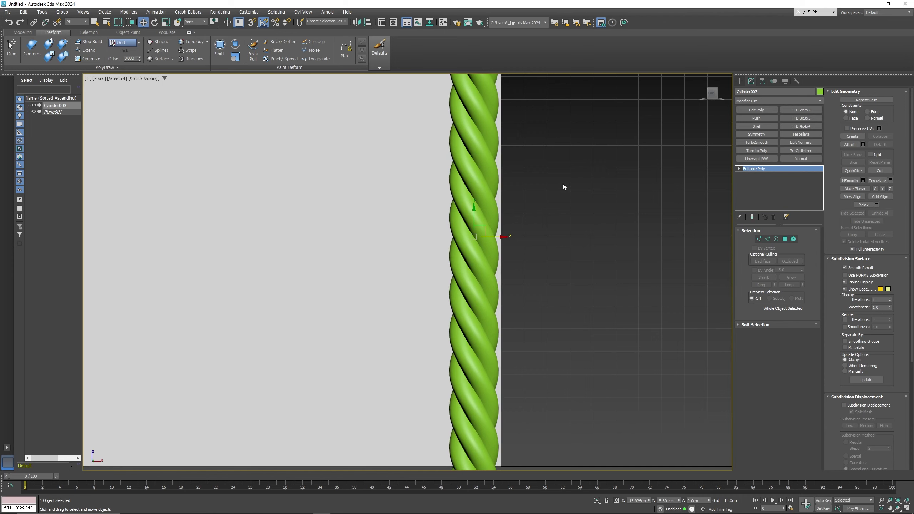
{"action": "scroll", "coordinate": [559, 202], "scroll_direction": "down", "scroll_amount": 2}
{"action": "key", "text": "F4"}
{"action": "scroll", "coordinate": [558, 201], "scroll_direction": "down", "scroll_amount": 1}
{"action": "scroll", "coordinate": [559, 205], "scroll_direction": "up", "scroll_amount": 3}
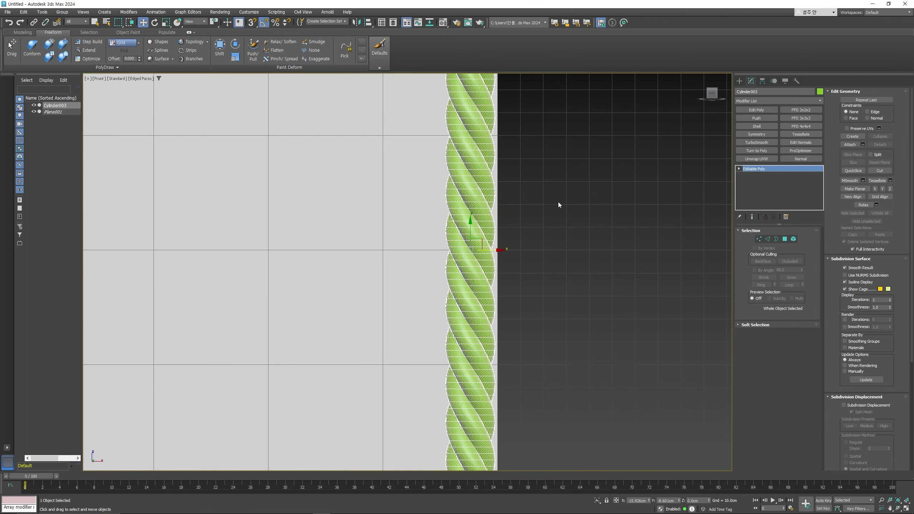
- Add a Push modifier to Cylinder003 with a value of about 2.7 cm
{"action": "key", "text": "F4"}
{"action": "left_click", "coordinate": [747, 119]}
{"action": "scroll", "coordinate": [469, 233], "scroll_direction": "up", "scroll_amount": 3}
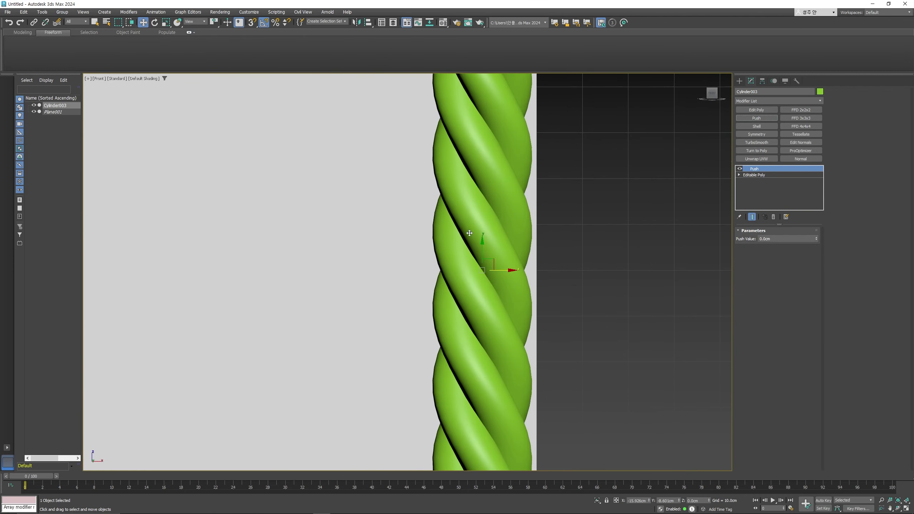
{"action": "left_click_drag", "start_coordinate": [815, 237], "coordinate": [813, 222]}
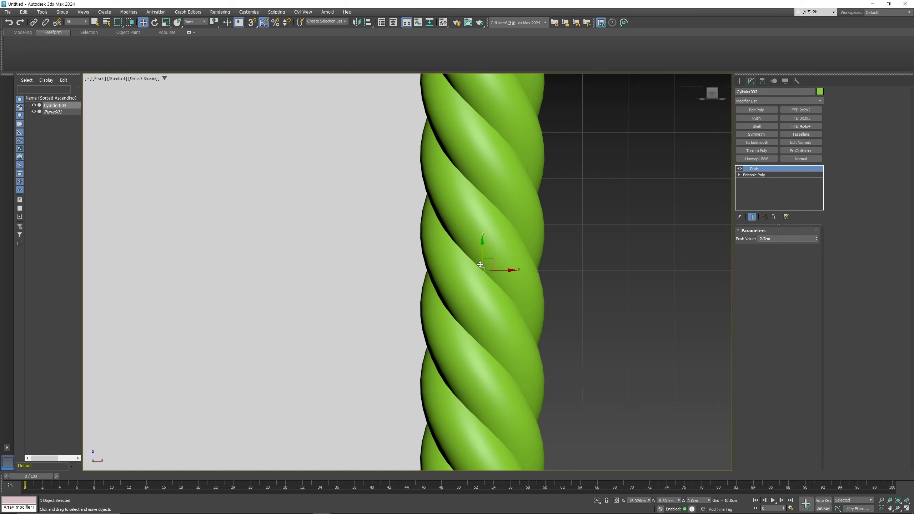
{"action": "scroll", "coordinate": [480, 264], "scroll_direction": "down", "scroll_amount": 5}
{"action": "scroll", "coordinate": [515, 229], "scroll_direction": "up", "scroll_amount": 3}
{"action": "scroll", "coordinate": [516, 180], "scroll_direction": "down", "scroll_amount": 3}
- In Perspective view, Unfreeze All and select Plane001
{"action": "middle_click_drag", "start_coordinate": [515, 216], "coordinate": [501, 300]}
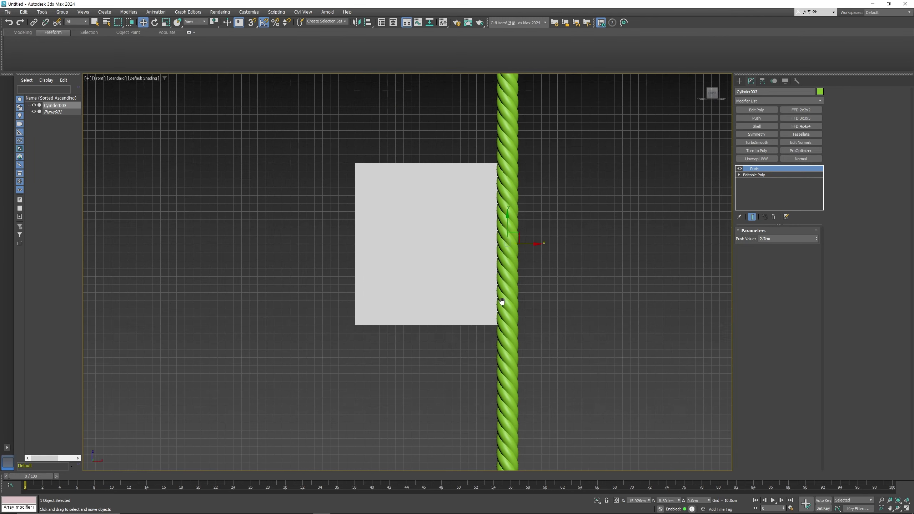
{"action": "scroll", "coordinate": [502, 300], "scroll_direction": "down", "scroll_amount": 3}
{"action": "scroll", "coordinate": [502, 301], "scroll_direction": "up", "scroll_amount": 5}
{"action": "key", "text": "p"}
{"action": "scroll", "coordinate": [483, 251], "scroll_direction": "up", "scroll_amount": 2}
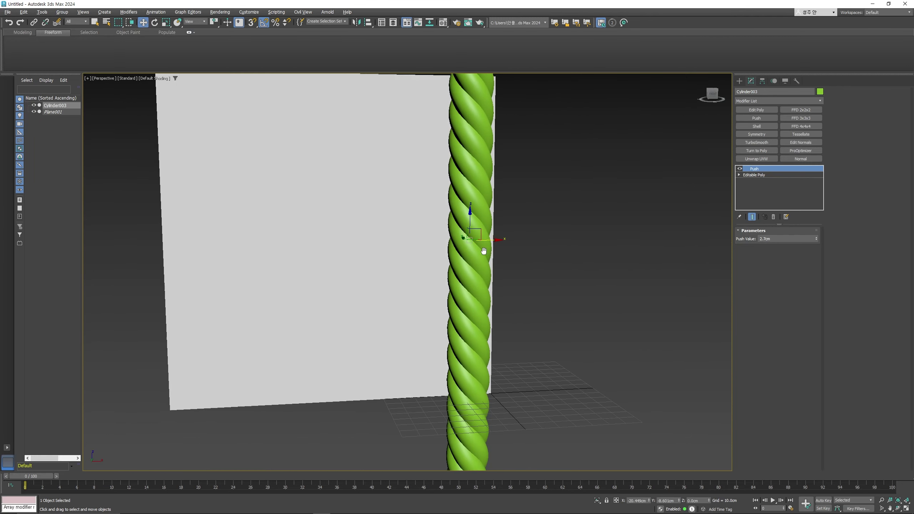
{"action": "scroll", "coordinate": [483, 251], "scroll_direction": "down", "scroll_amount": 4}
{"action": "left_click", "coordinate": [567, 269]}
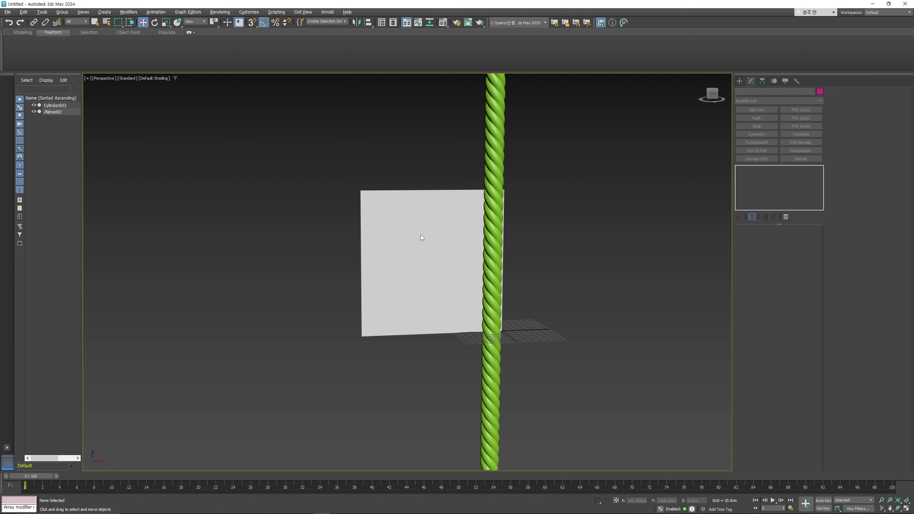
{"action": "right_click", "coordinate": [434, 220]}
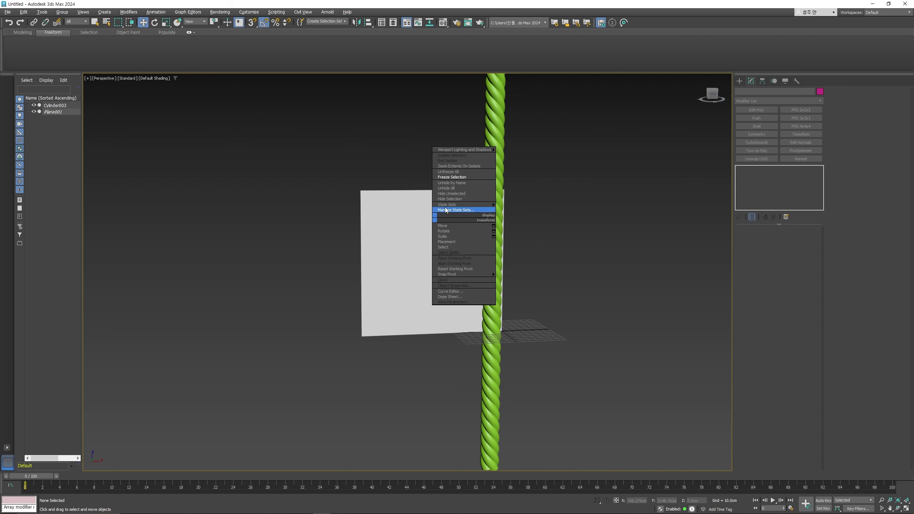
{"action": "left_click", "coordinate": [453, 170]}
{"action": "left_click", "coordinate": [396, 231]}
{"action": "scroll", "coordinate": [379, 241], "scroll_direction": "up", "scroll_amount": 3}
- Apply Unwrap UVW to Plane001 to confirm its UVs fill the square, then undo it
{"action": "scroll", "coordinate": [366, 235], "scroll_direction": "down", "scroll_amount": 1}
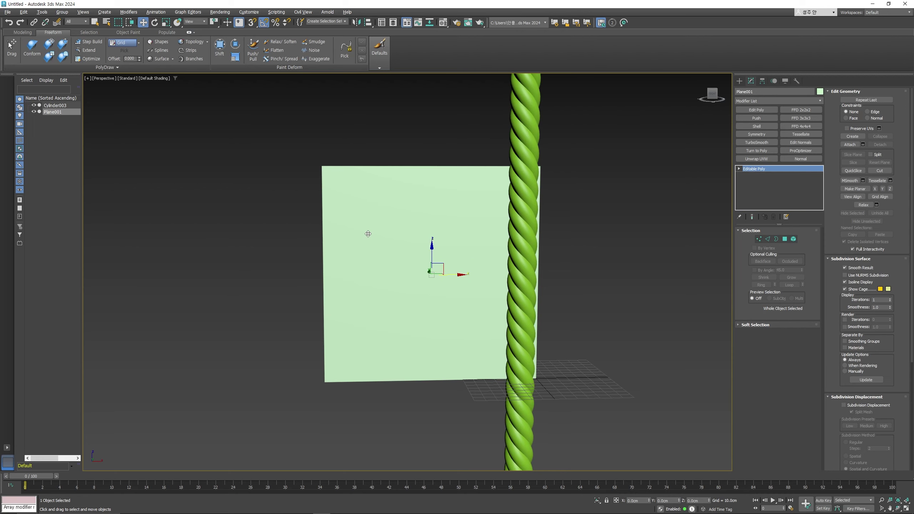
{"action": "key", "text": "u"}
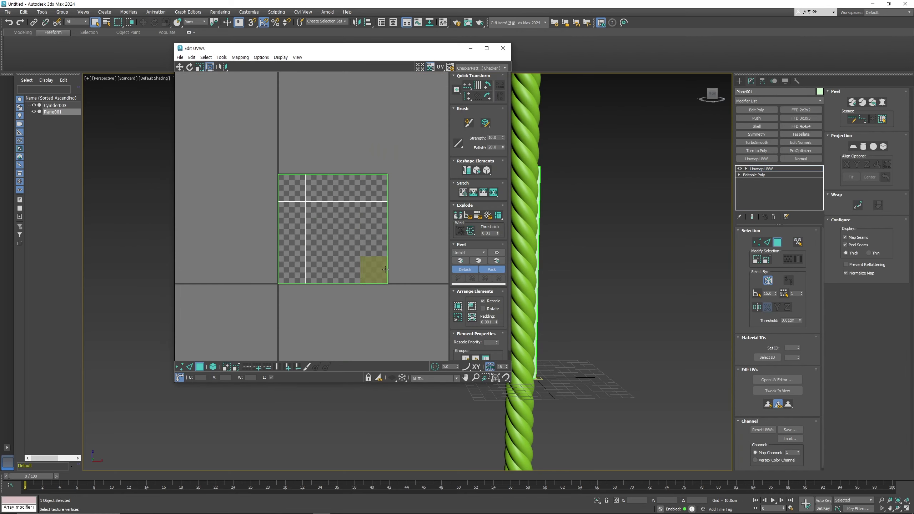
{"action": "scroll", "coordinate": [386, 223], "scroll_direction": "up", "scroll_amount": 1}
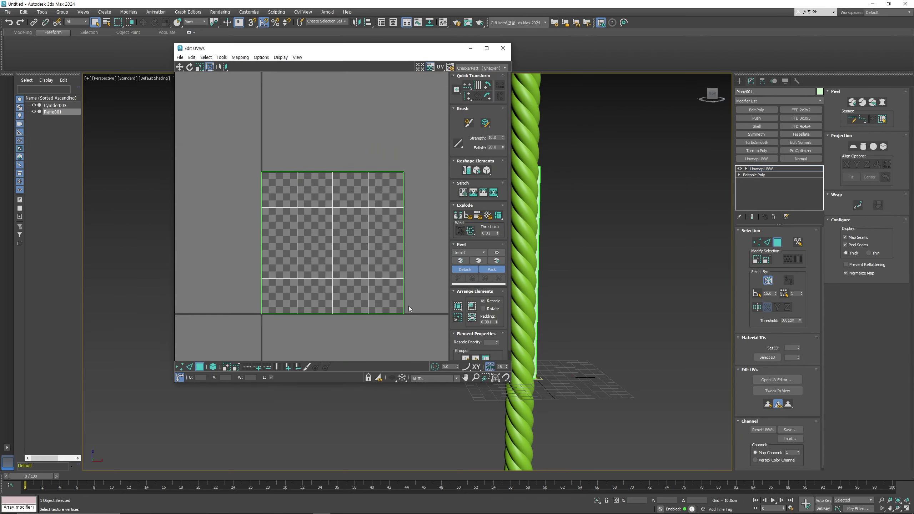
{"action": "key", "text": "ctrl+z"}
{"action": "middle_click_drag", "start_coordinate": [408, 300], "coordinate": [356, 284]}
- Export Plane001 as low.fbx with the default FBX options
{"action": "key", "text": "ctrl+e"}
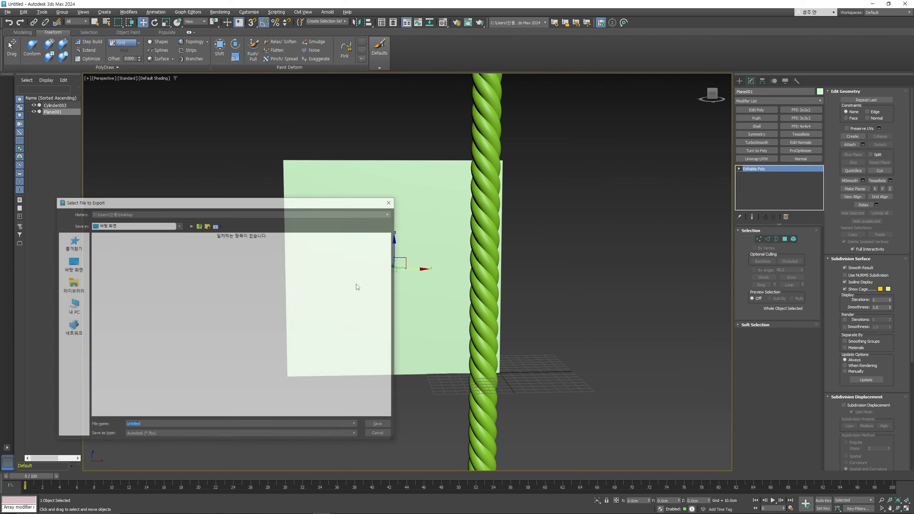
{"action": "key", "text": "Return"}
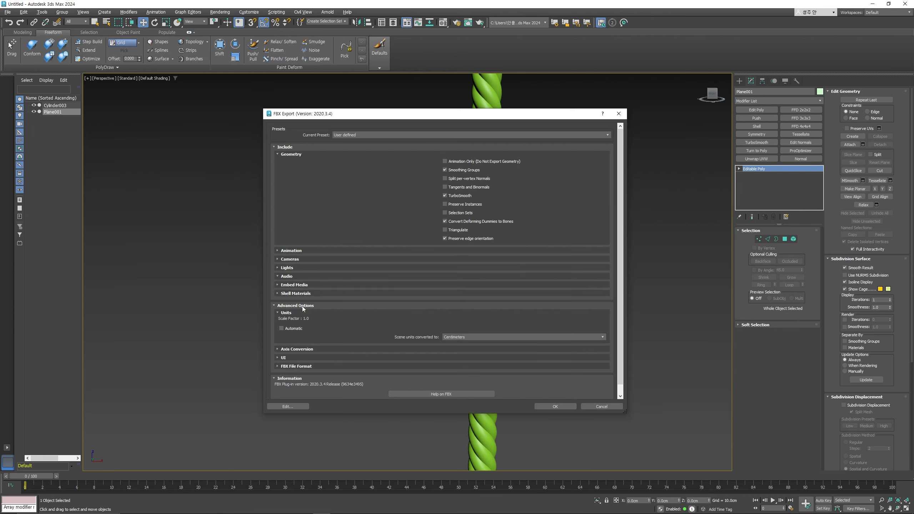
{"action": "key", "text": "Return"}
- Select only Cylinder003 and export it as high.fbx
{"action": "scroll", "coordinate": [328, 271], "scroll_direction": "down", "scroll_amount": 4}
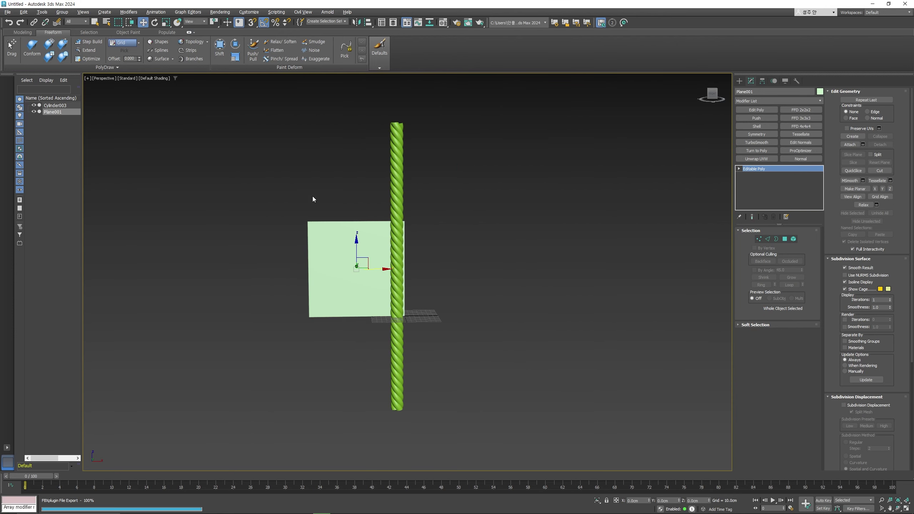
{"action": "key", "text": "ctrl+a"}
{"action": "key", "text": "F4"}
{"action": "key", "text": "w"}
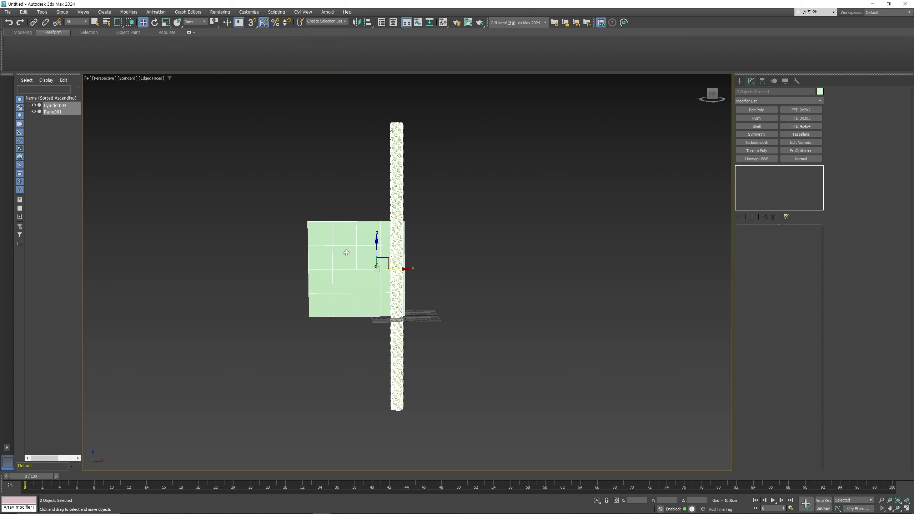
{"action": "left_click", "coordinate": [344, 254], "text": "alt"}
{"action": "scroll", "coordinate": [340, 255], "scroll_direction": "up", "scroll_amount": 2}
{"action": "key", "text": "ctrl+e"}
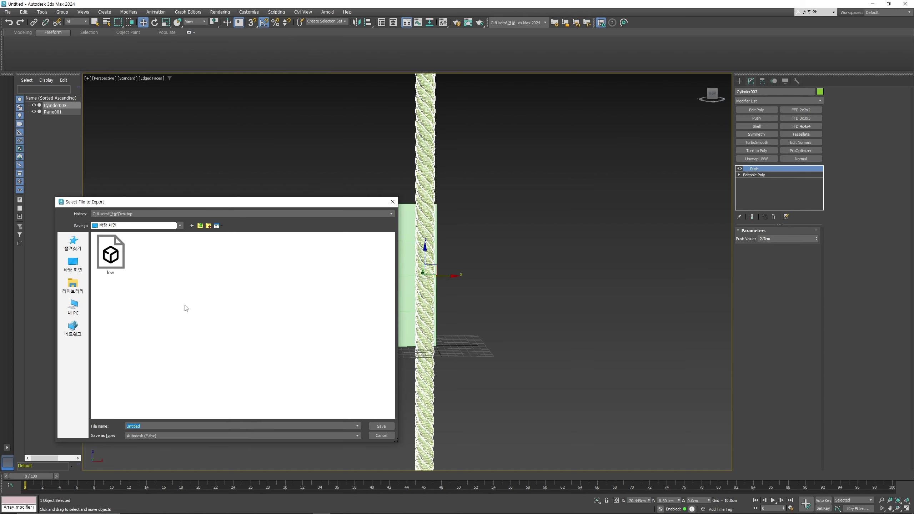
{"action": "type", "text": "high"}
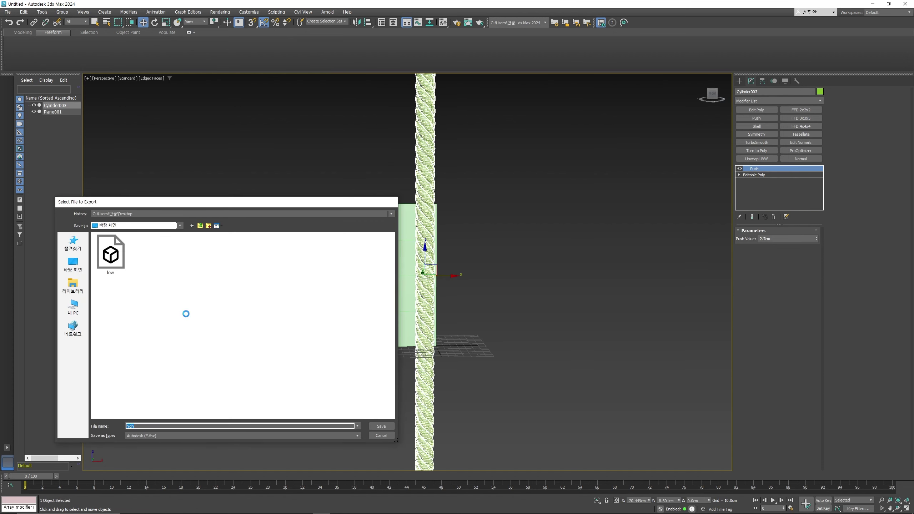
{"action": "key", "text": "Return"}
{"action": "key", "text": "Return"}
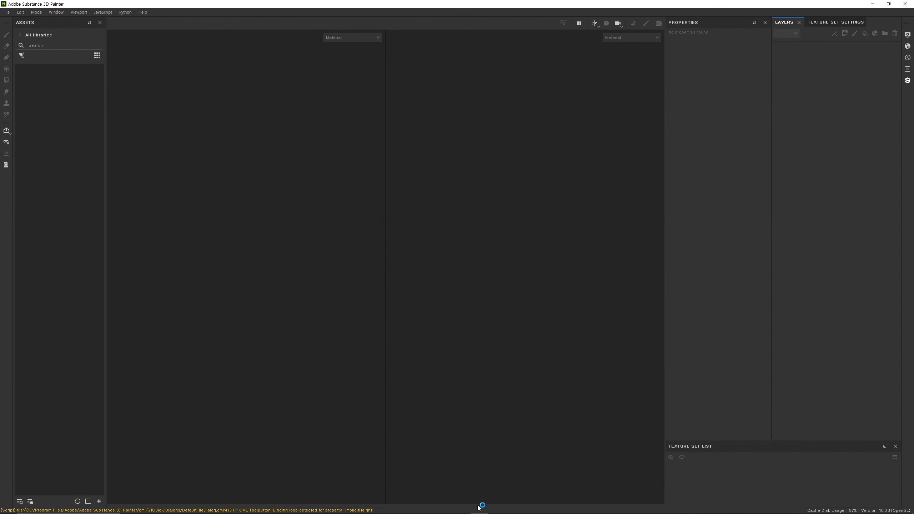
- Create a new Substance 3D Painter project from the Desktop's low.fbx and tilt the view
{"action": "left_click", "coordinate": [6, 11]}
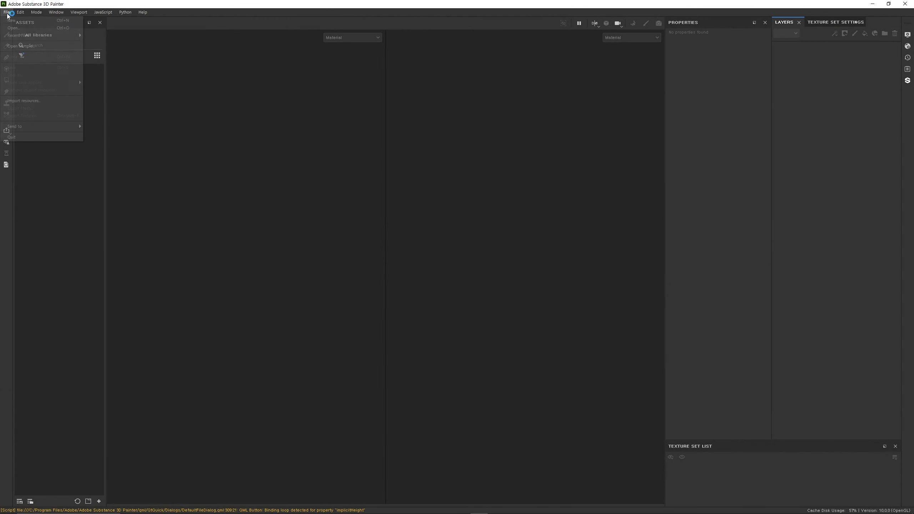
{"action": "left_click", "coordinate": [15, 18]}
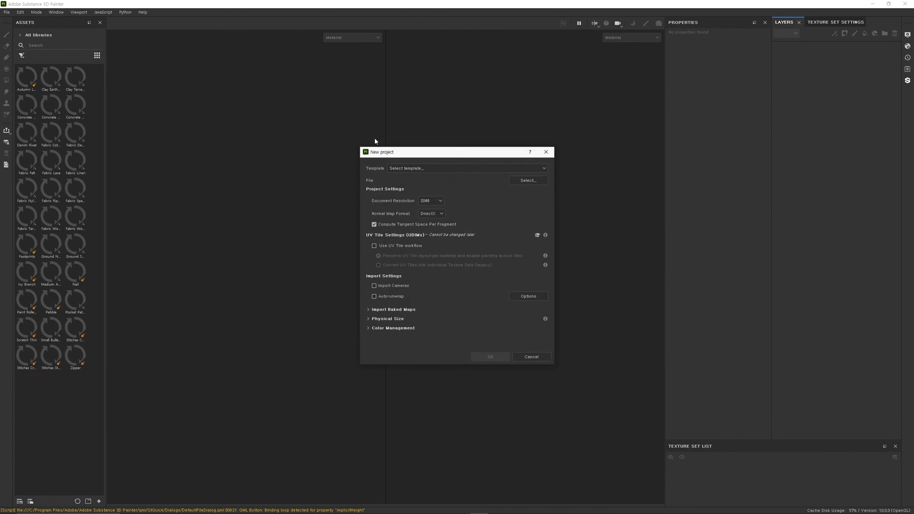
{"action": "left_click", "coordinate": [515, 182]}
{"action": "double_click", "coordinate": [492, 222]}
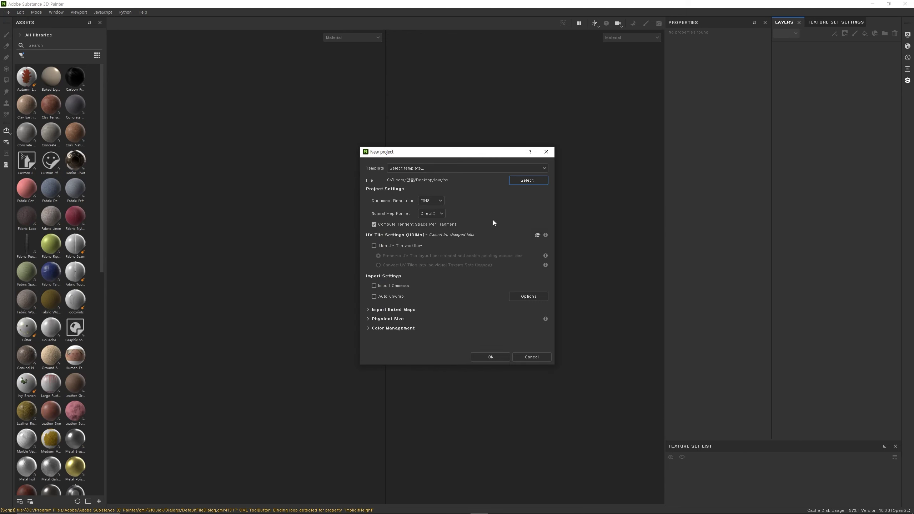
{"action": "left_click", "coordinate": [494, 356]}
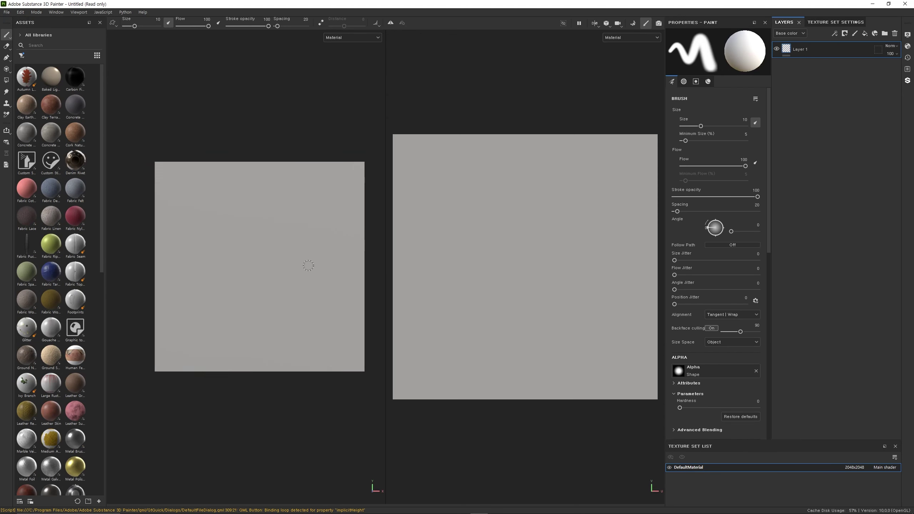
{"action": "left_click_drag", "start_coordinate": [308, 265], "coordinate": [322, 282], "text": "alt"}
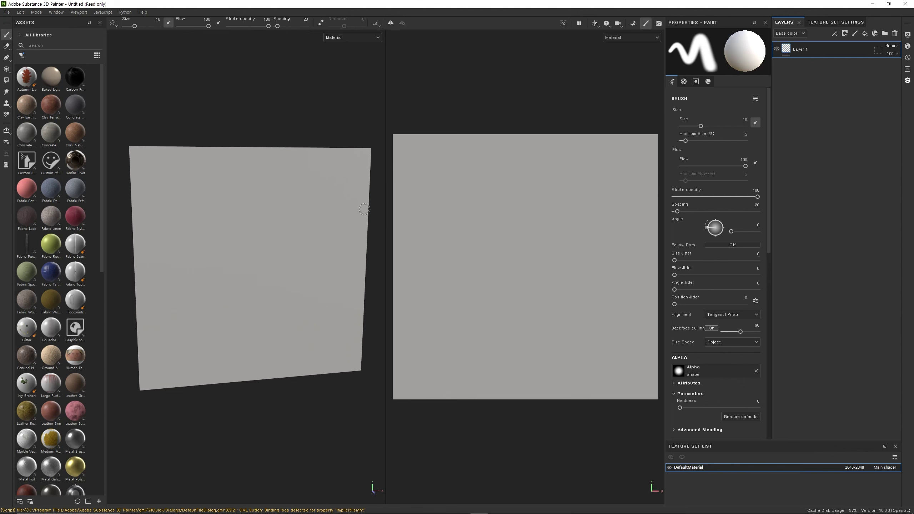
- Bake mesh maps from high.fbx with a wider Max Frontal Distance, then return to painting
{"action": "left_click", "coordinate": [633, 24]}
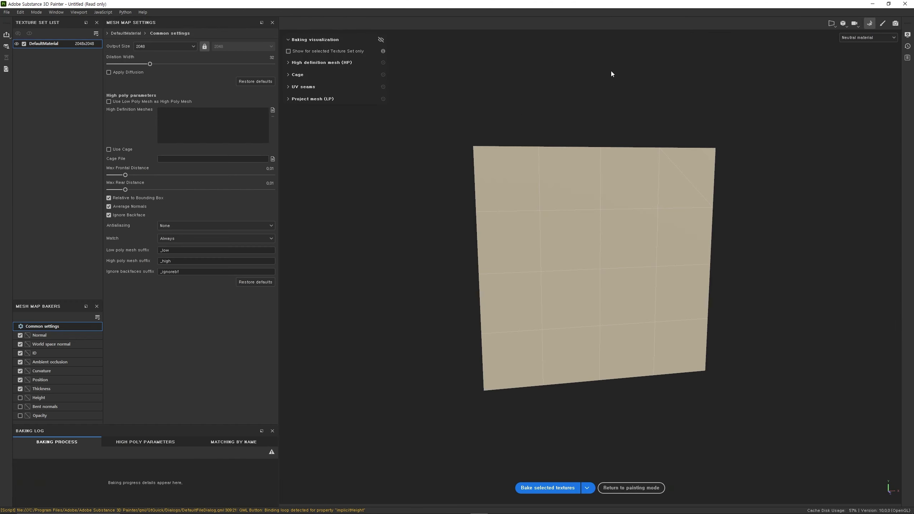
{"action": "left_click", "coordinate": [272, 110]}
{"action": "left_click", "coordinate": [93, 73]}
{"action": "double_click", "coordinate": [93, 73]}
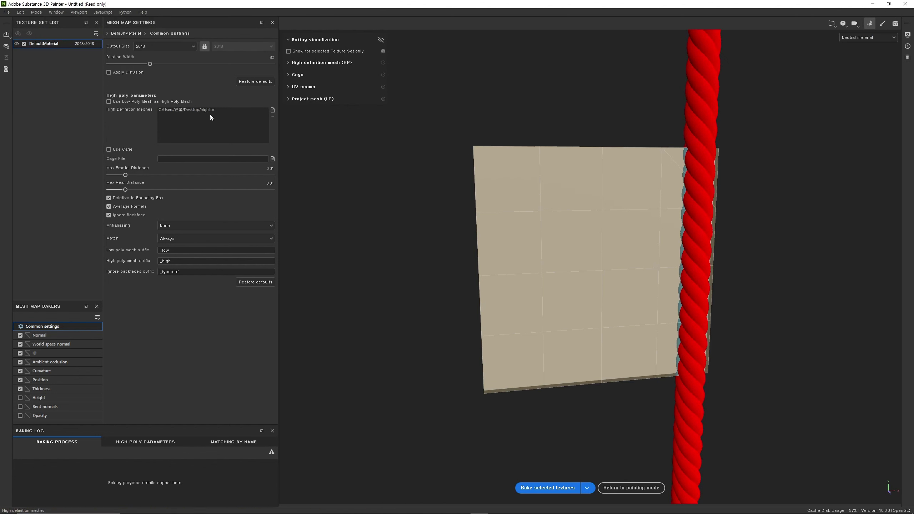
{"action": "mouse_move", "coordinate": [597, 221]}
{"action": "left_mouse_down", "text": "alt"}
{"action": "mouse_move", "coordinate": [731, 243]}
{"action": "mouse_move", "coordinate": [663, 234]}
{"action": "mouse_move", "coordinate": [628, 210]}
{"action": "left_mouse_up", "text": "alt"}
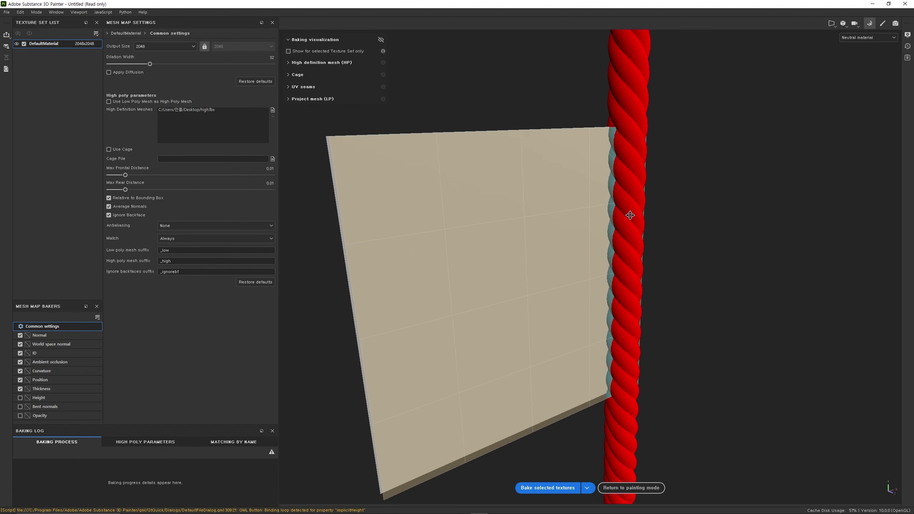
{"action": "mouse_move", "coordinate": [125, 175]}
{"action": "left_mouse_down"}
{"action": "mouse_move", "coordinate": [139, 176]}
{"action": "mouse_move", "coordinate": [140, 189]}
{"action": "left_mouse_up"}
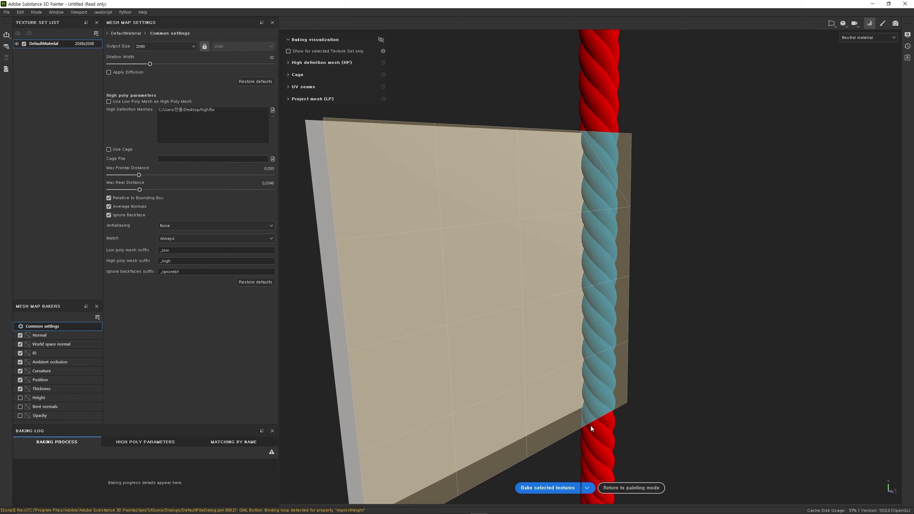
{"action": "left_click", "coordinate": [547, 488]}
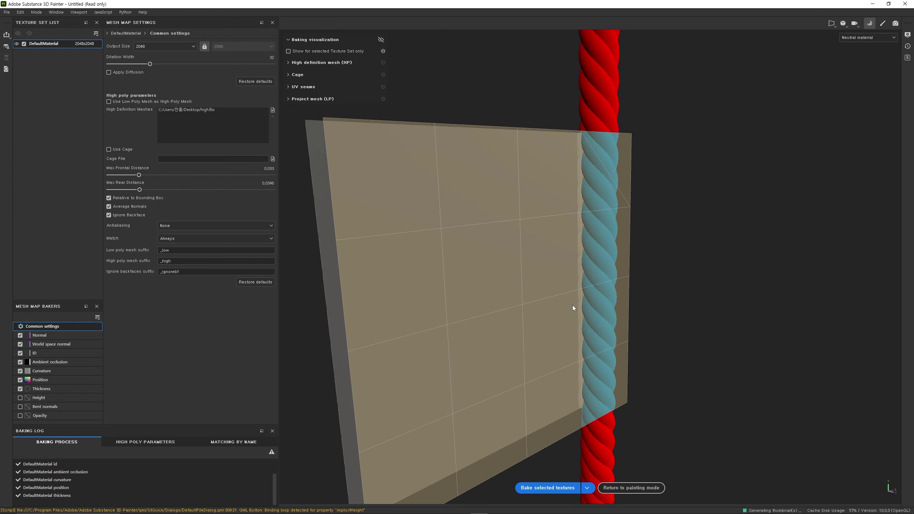
{"action": "left_click", "coordinate": [629, 495]}
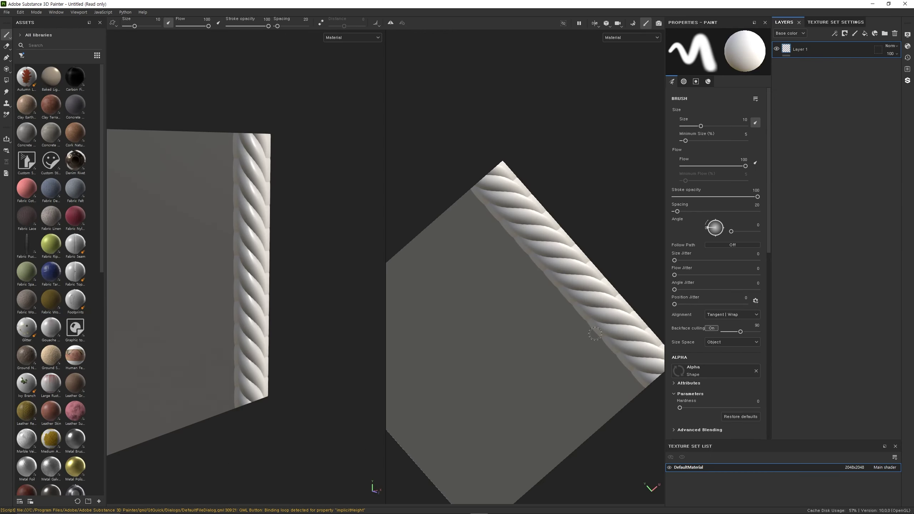
{"action": "scroll", "coordinate": [589, 297], "scroll_direction": "up", "scroll_amount": 2}
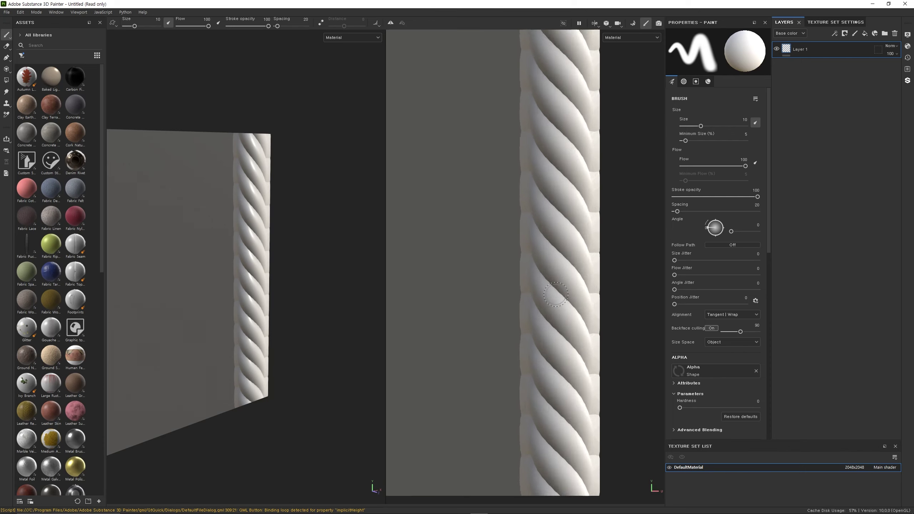
{"action": "scroll", "coordinate": [576, 360], "scroll_direction": "up", "scroll_amount": 2}
{"action": "scroll", "coordinate": [540, 288], "scroll_direction": "up", "scroll_amount": 4}
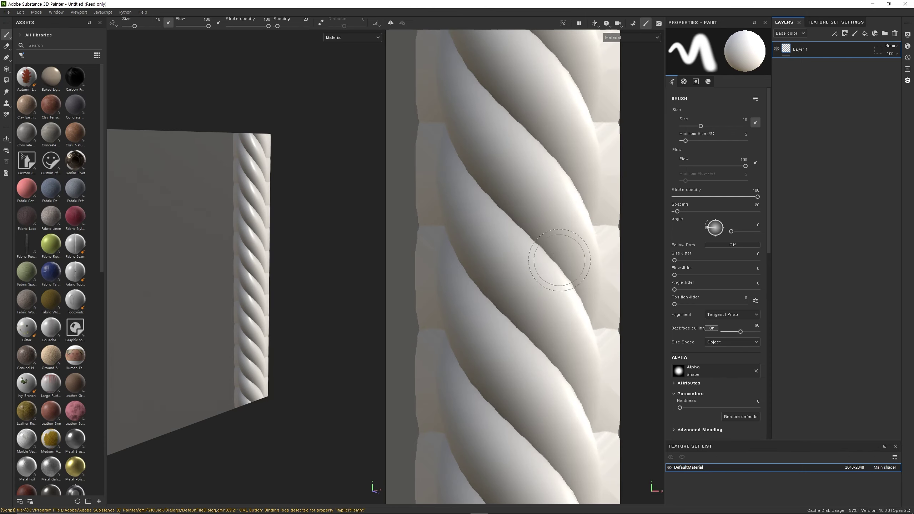
{"action": "scroll", "coordinate": [458, 267], "scroll_direction": "up", "scroll_amount": 2}
{"action": "scroll", "coordinate": [576, 403], "scroll_direction": "up", "scroll_amount": 2}
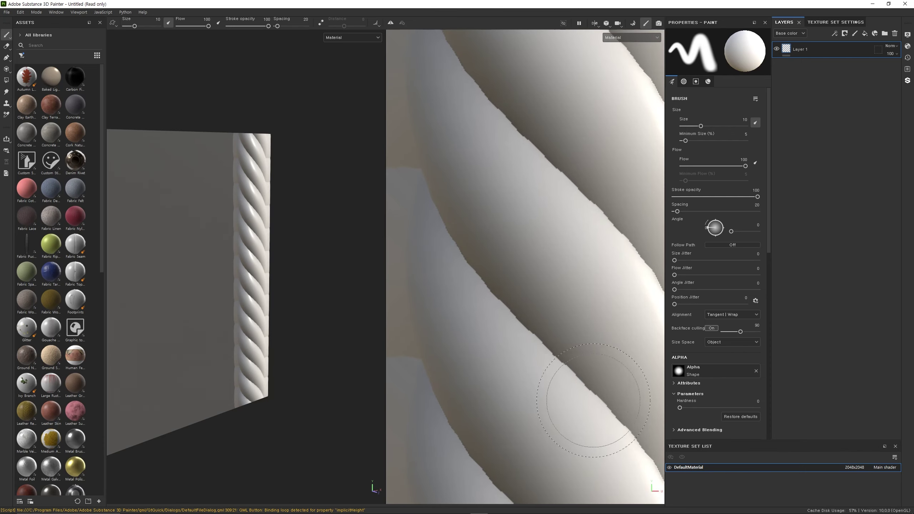
{"action": "key", "text": "alt+Tab"}
{"action": "scroll", "coordinate": [469, 249], "scroll_direction": "up", "scroll_amount": 2}
- Add a TurboSmooth modifier above Push on Cylinder003, viewing it with edged faces off
{"action": "scroll", "coordinate": [536, 302], "scroll_direction": "up", "scroll_amount": 3}
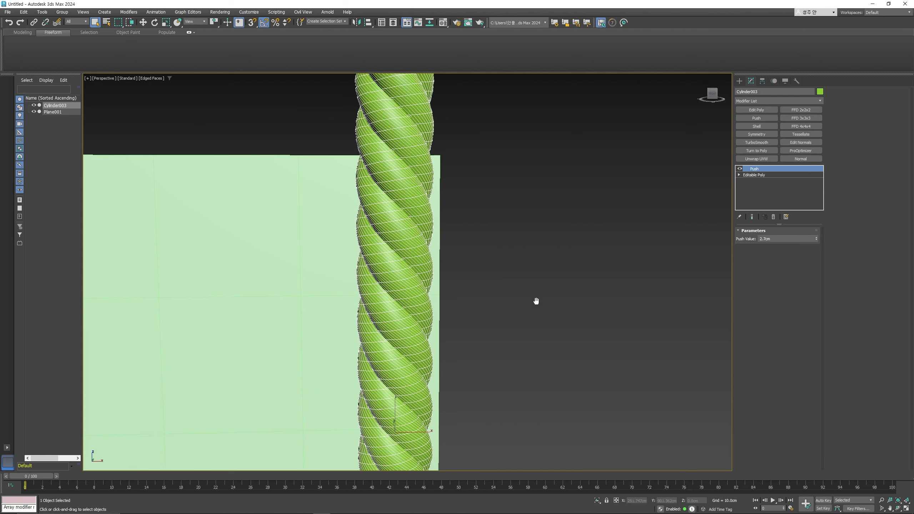
{"action": "middle_click_drag", "start_coordinate": [536, 302], "coordinate": [535, 302]}
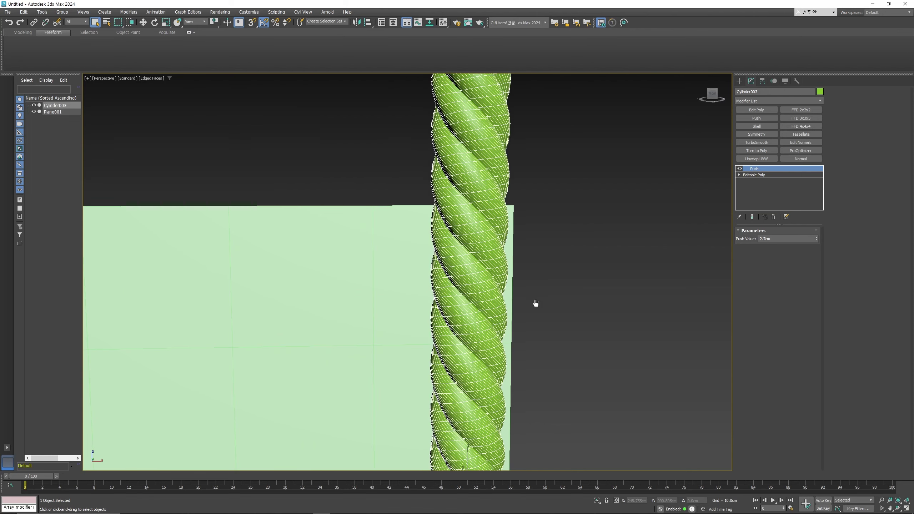
{"action": "key", "text": "F4"}
{"action": "left_click", "coordinate": [750, 143]}
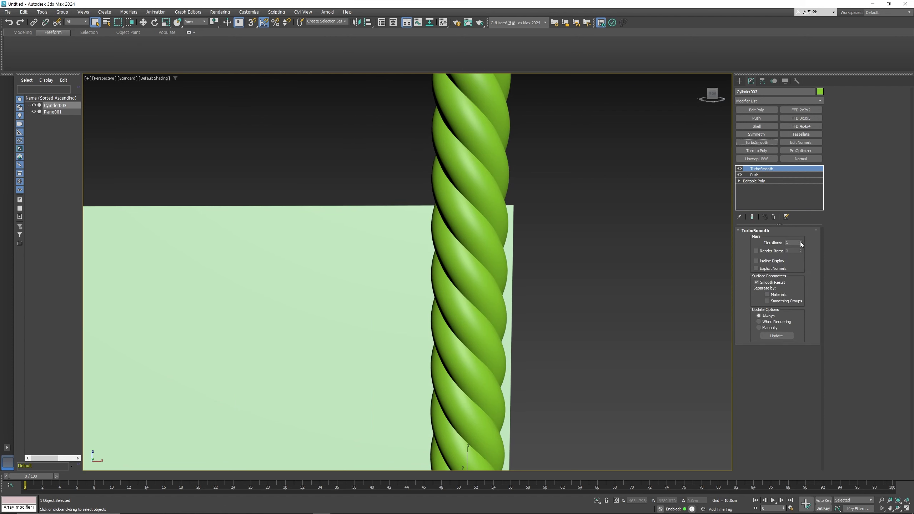
{"action": "left_click", "coordinate": [361, 271]}
- Shift-drag Plane001 upward to create an instanced copy above it
{"action": "scroll", "coordinate": [363, 273], "scroll_direction": "down", "scroll_amount": 5}
{"action": "key", "text": "F4"}
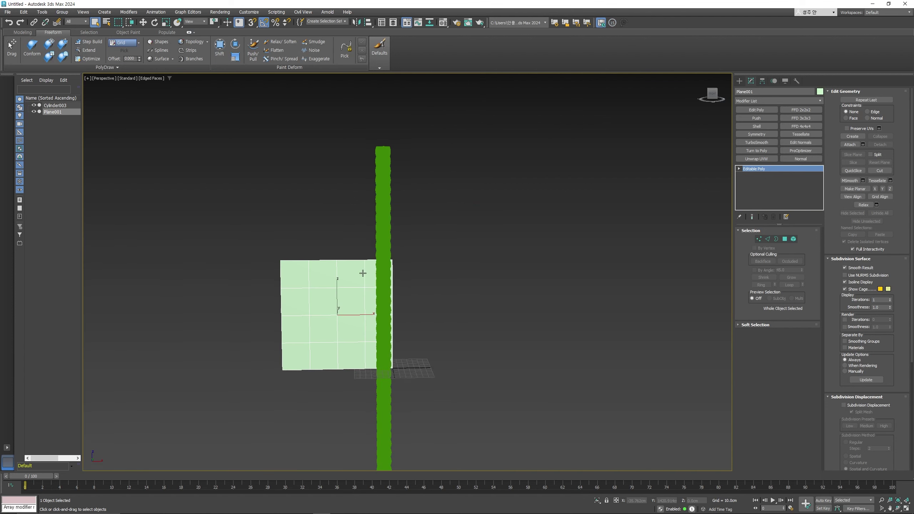
{"action": "key", "text": "w"}
{"action": "scroll", "coordinate": [362, 272], "scroll_direction": "up", "scroll_amount": 3}
{"action": "middle_click_drag", "start_coordinate": [386, 275], "coordinate": [392, 276], "text": "alt"}
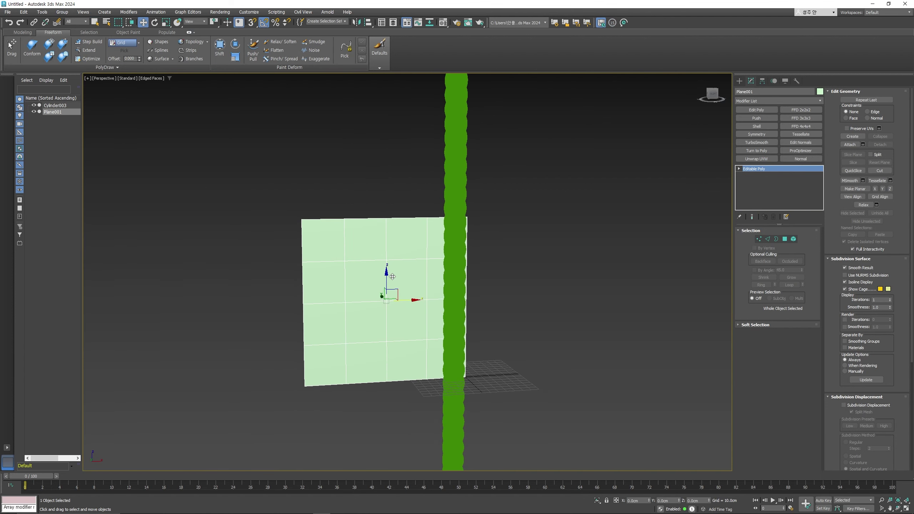
{"action": "left_click_drag", "start_coordinate": [384, 277], "coordinate": [383, 93], "text": "shift"}
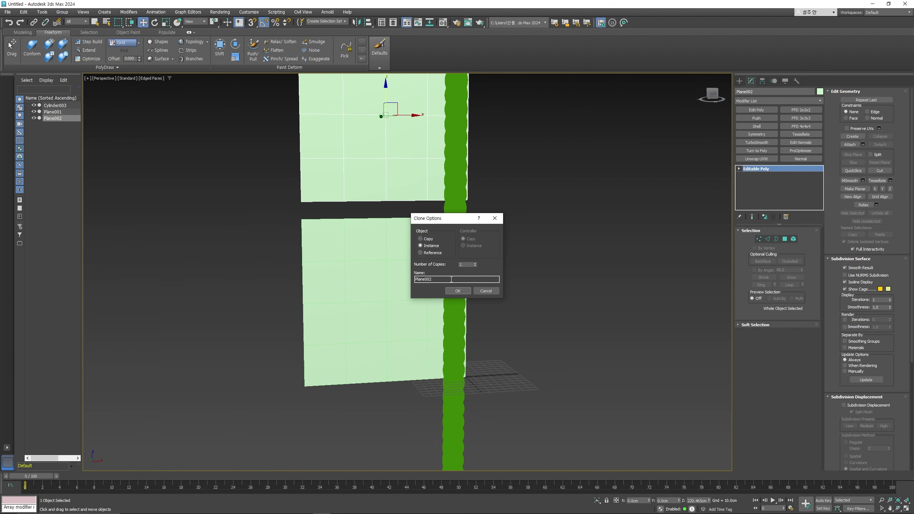
{"action": "left_click", "coordinate": [456, 291]}
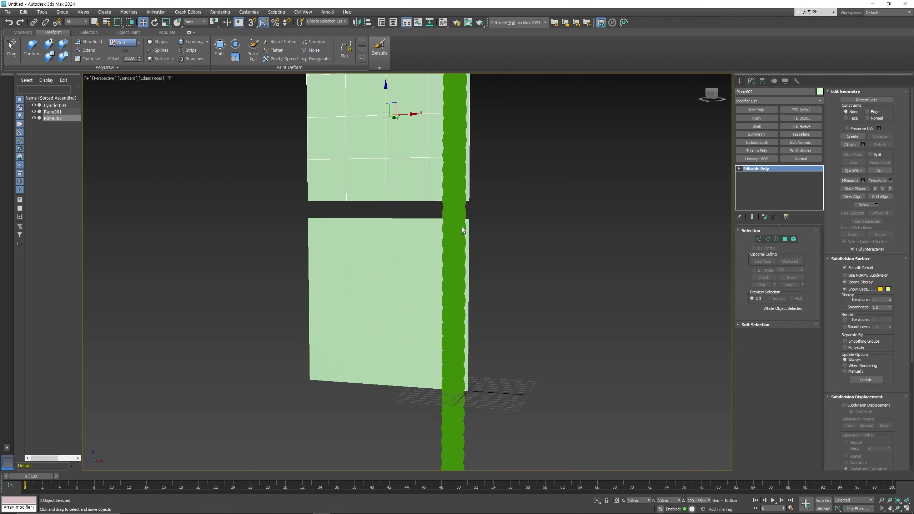
- Create a second instanced copy below and snap it to the upper plane's corner with 3D snap
{"action": "scroll", "coordinate": [467, 209], "scroll_direction": "up", "scroll_amount": 5}
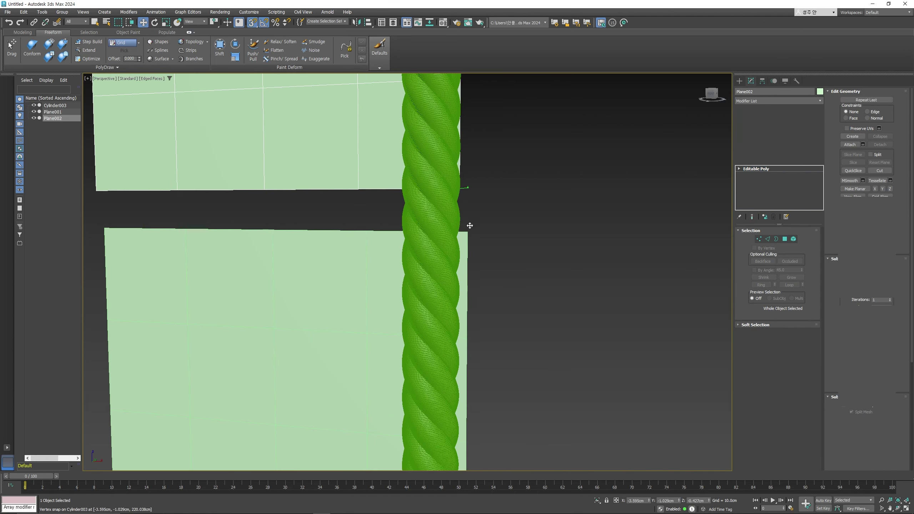
{"action": "scroll", "coordinate": [468, 230], "scroll_direction": "down", "scroll_amount": 2}
{"action": "scroll", "coordinate": [381, 219], "scroll_direction": "down", "scroll_amount": 3}
{"action": "scroll", "coordinate": [377, 216], "scroll_direction": "down", "scroll_amount": 3}
{"action": "middle_click_drag", "start_coordinate": [377, 216], "coordinate": [342, 145], "text": "alt"}
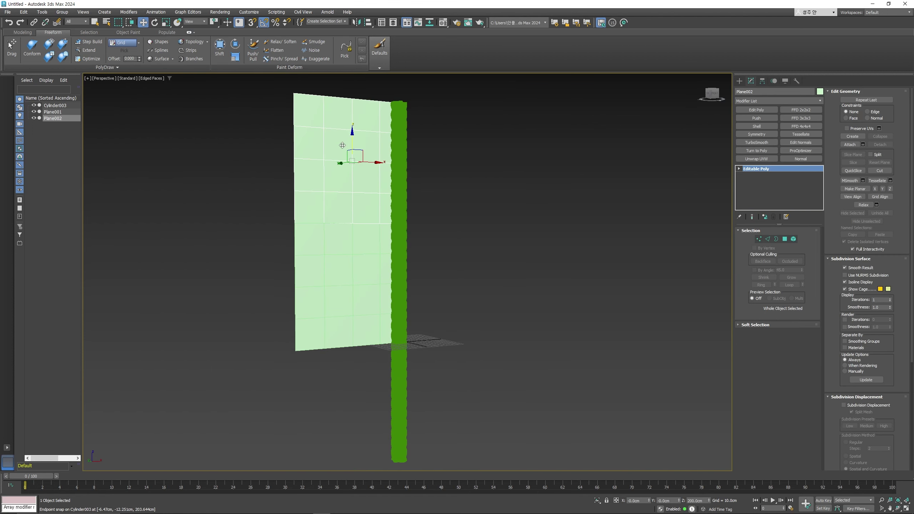
{"action": "left_click_drag", "start_coordinate": [352, 137], "coordinate": [353, 389], "text": "shift"}
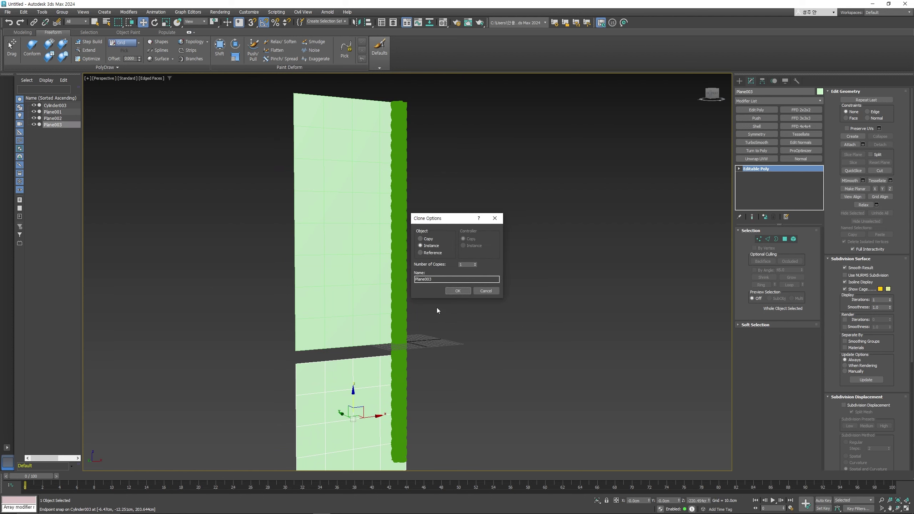
{"action": "left_click", "coordinate": [457, 291]}
{"action": "scroll", "coordinate": [292, 361], "scroll_direction": "up", "scroll_amount": 4}
{"action": "key", "text": "s"}
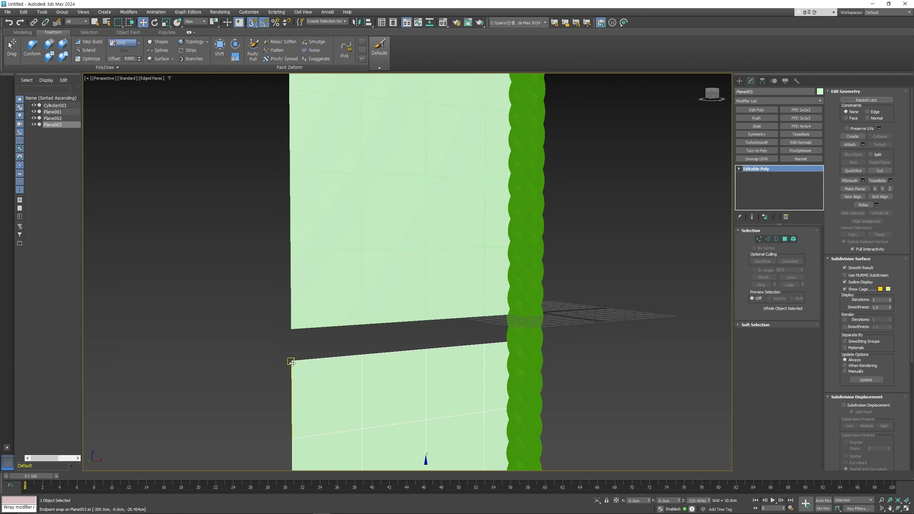
{"action": "left_click_drag", "start_coordinate": [291, 362], "coordinate": [290, 328]}
- Select all three planes together
{"action": "scroll", "coordinate": [306, 310], "scroll_direction": "down", "scroll_amount": 5}
{"action": "scroll", "coordinate": [305, 310], "scroll_direction": "down", "scroll_amount": 4}
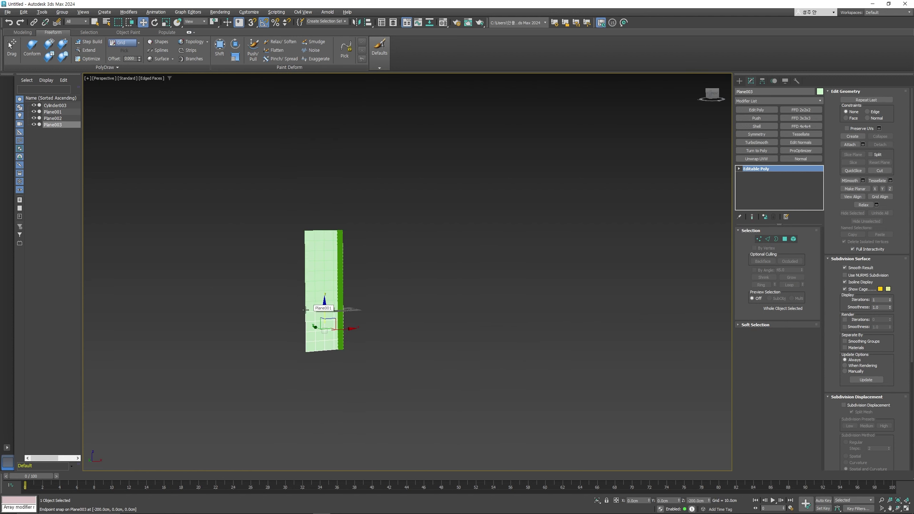
{"action": "scroll", "coordinate": [305, 309], "scroll_direction": "up", "scroll_amount": 4}
{"action": "left_click_drag", "start_coordinate": [248, 167], "coordinate": [343, 339]}
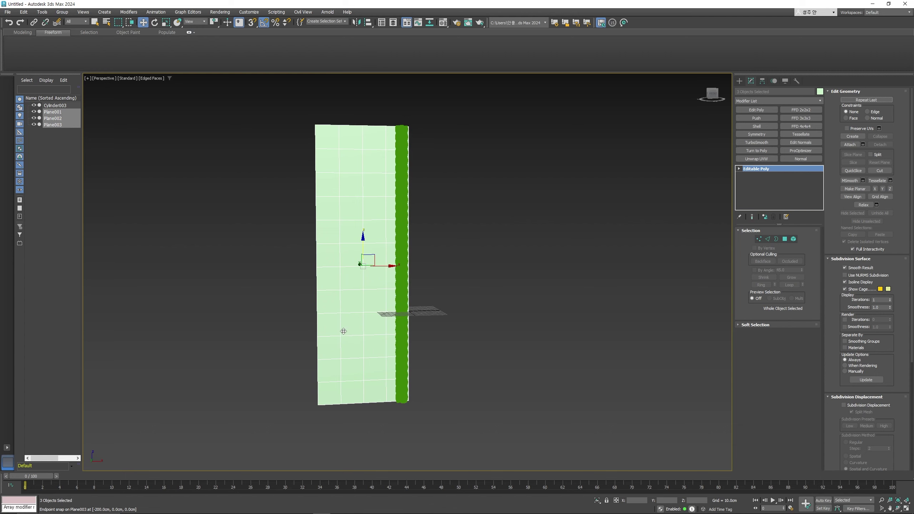
- Export the selected planes over low.fbx, confirming the replace and FBX settings
{"action": "left_click", "coordinate": [149, 259]}
{"action": "left_click", "coordinate": [380, 423]}
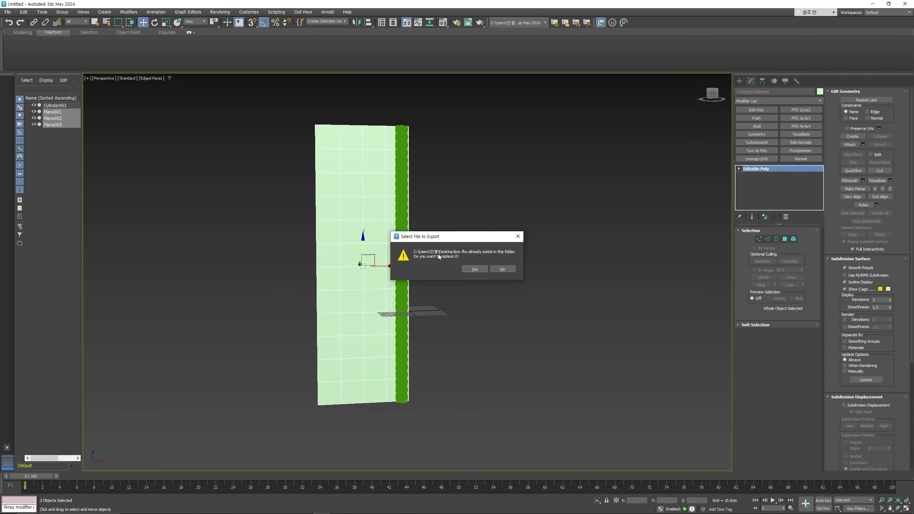
{"action": "left_click", "coordinate": [464, 267]}
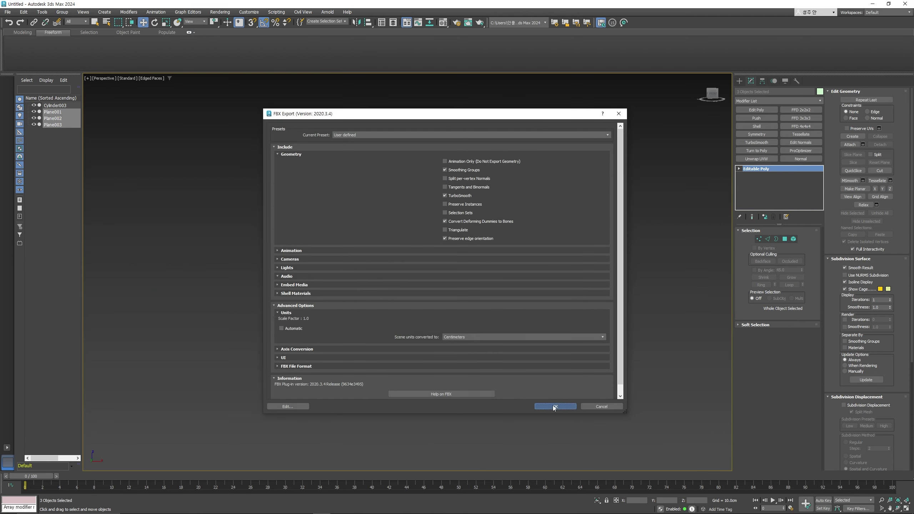
{"action": "left_click", "coordinate": [552, 405]}
- Export only the rope cylinder over high.fbx and switch back to Substance Painter
{"action": "left_click_drag", "start_coordinate": [472, 335], "coordinate": [364, 273]}
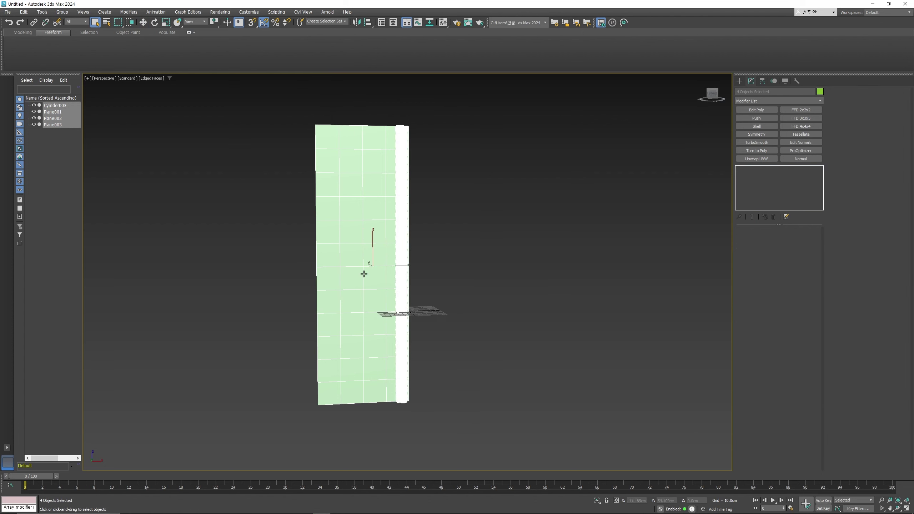
{"action": "left_click_drag", "start_coordinate": [253, 156], "coordinate": [349, 317]}
{"action": "key", "text": "ctrl+e"}
{"action": "left_click", "coordinate": [110, 260]}
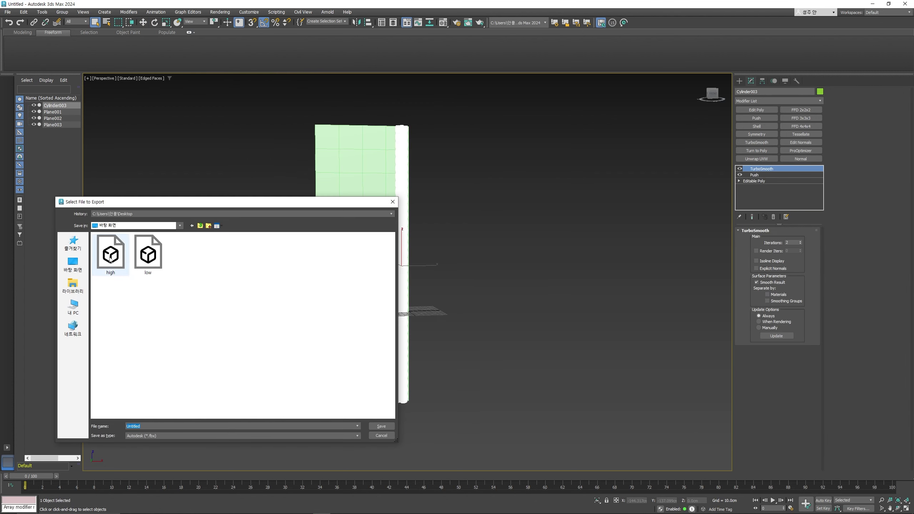
{"action": "double_click", "coordinate": [110, 259]}
{"action": "left_click", "coordinate": [472, 267]}
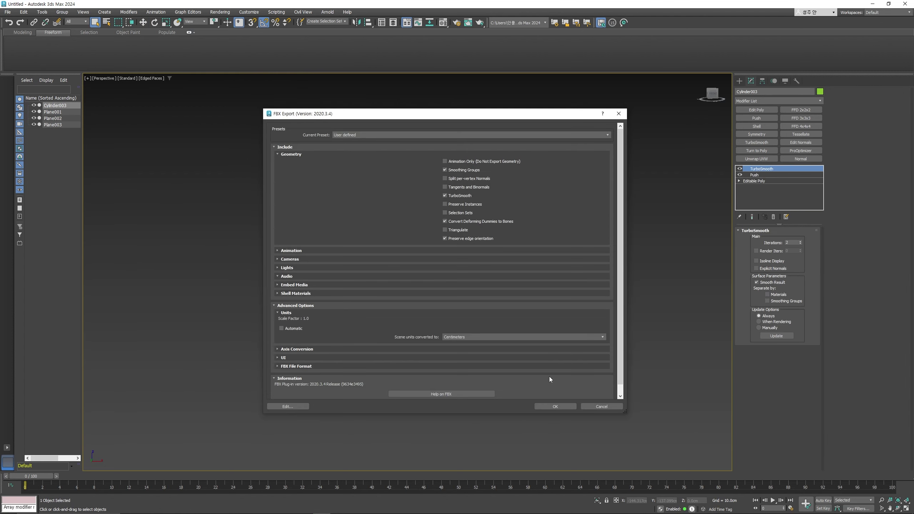
{"action": "left_click", "coordinate": [554, 406]}
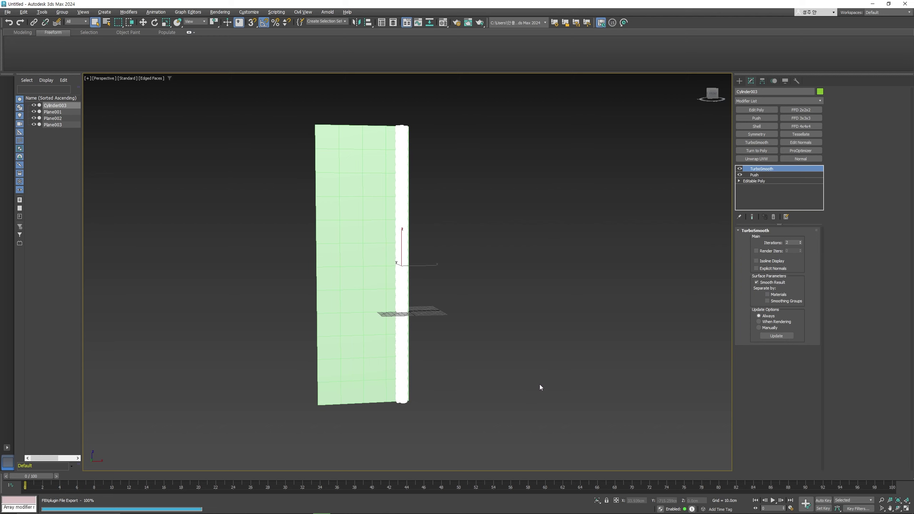
{"action": "key", "text": "alt+Tab"}
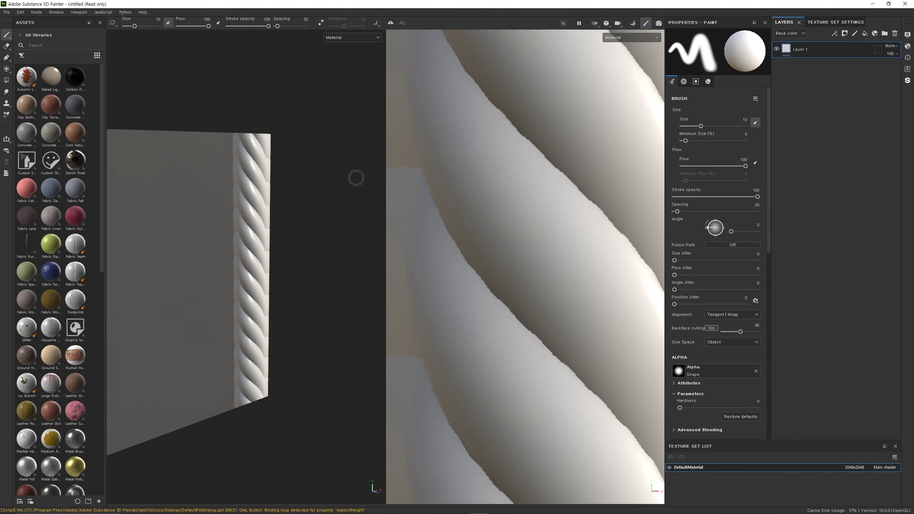
- Reimport the updated low mesh and orbit and zoom to inspect the taller plane
{"action": "scroll", "coordinate": [280, 173], "scroll_direction": "down", "scroll_amount": 3}
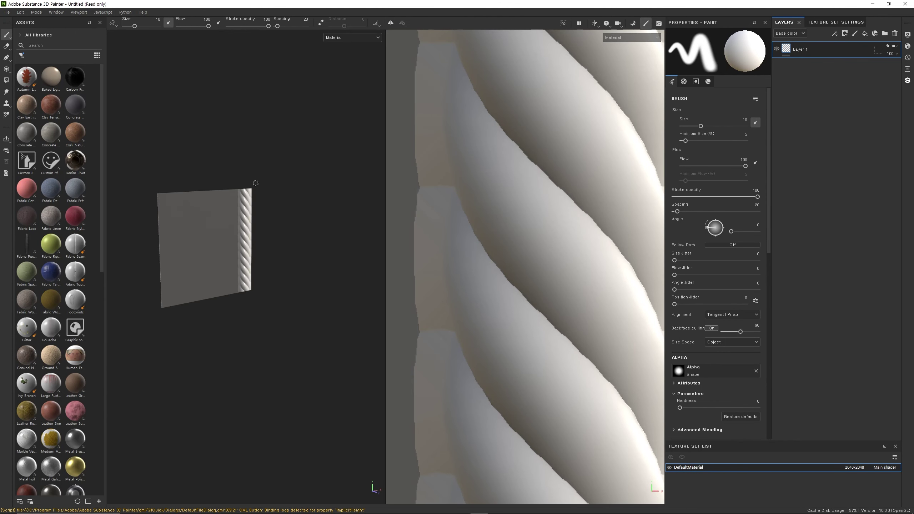
{"action": "left_click", "coordinate": [22, 12]}
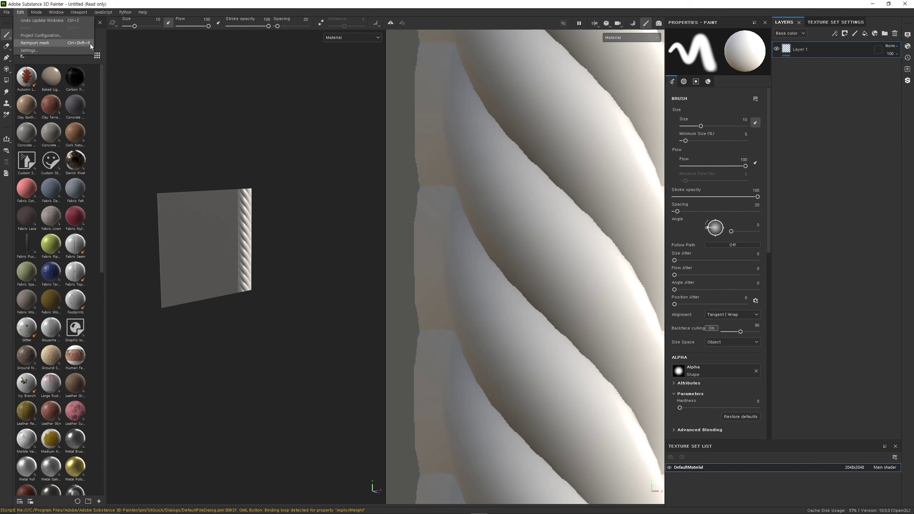
{"action": "left_click", "coordinate": [256, 156]}
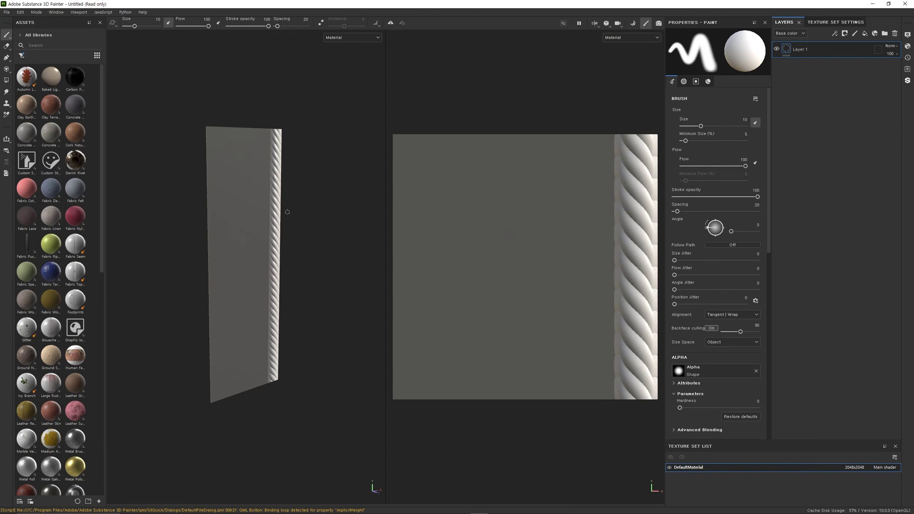
{"action": "left_click_drag", "start_coordinate": [256, 156], "coordinate": [266, 254], "text": "alt"}
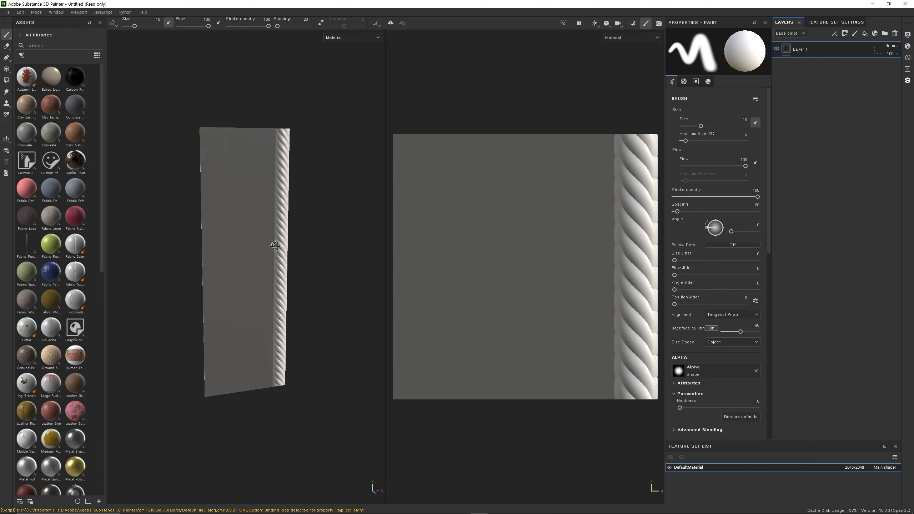
{"action": "scroll", "coordinate": [248, 171], "scroll_direction": "up", "scroll_amount": 2}
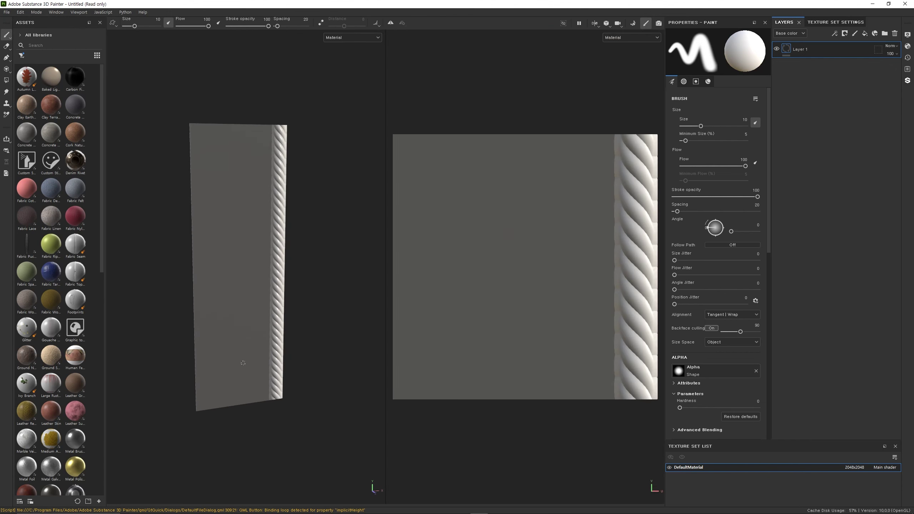
{"action": "scroll", "coordinate": [243, 363], "scroll_direction": "up", "scroll_amount": 2}
{"action": "scroll", "coordinate": [335, 280], "scroll_direction": "up", "scroll_amount": 1}
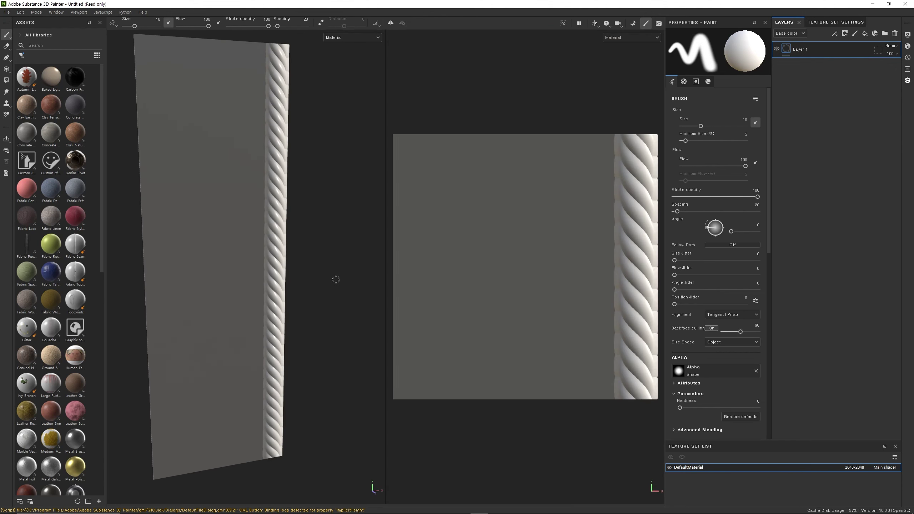
- Open Bake Mesh Maps mode, zoom in on the high-poly rope overlay, then return to 3ds Max
{"action": "left_click", "coordinate": [632, 23]}
{"action": "scroll", "coordinate": [487, 189], "scroll_direction": "up", "scroll_amount": 5}
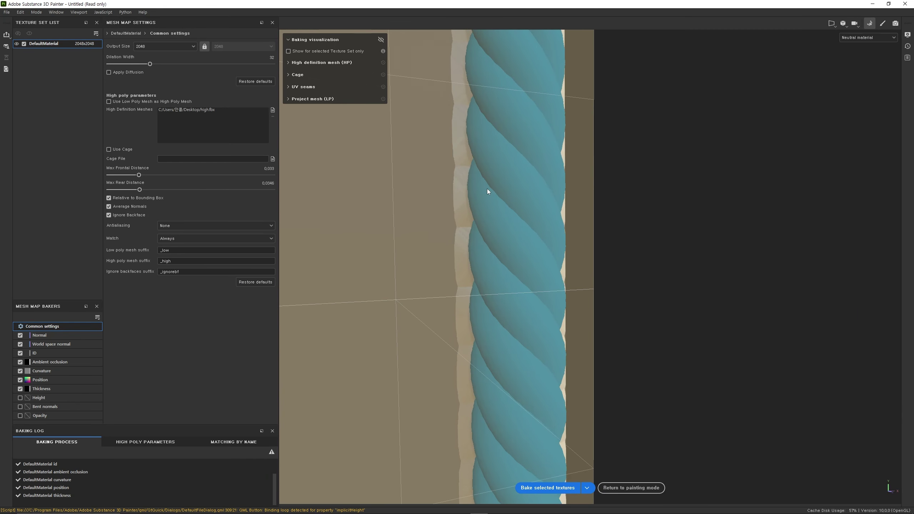
{"action": "scroll", "coordinate": [487, 188], "scroll_direction": "up", "scroll_amount": 1}
{"action": "scroll", "coordinate": [478, 239], "scroll_direction": "up", "scroll_amount": 1}
{"action": "scroll", "coordinate": [479, 247], "scroll_direction": "up", "scroll_amount": 1}
{"action": "scroll", "coordinate": [491, 281], "scroll_direction": "up", "scroll_amount": 2}
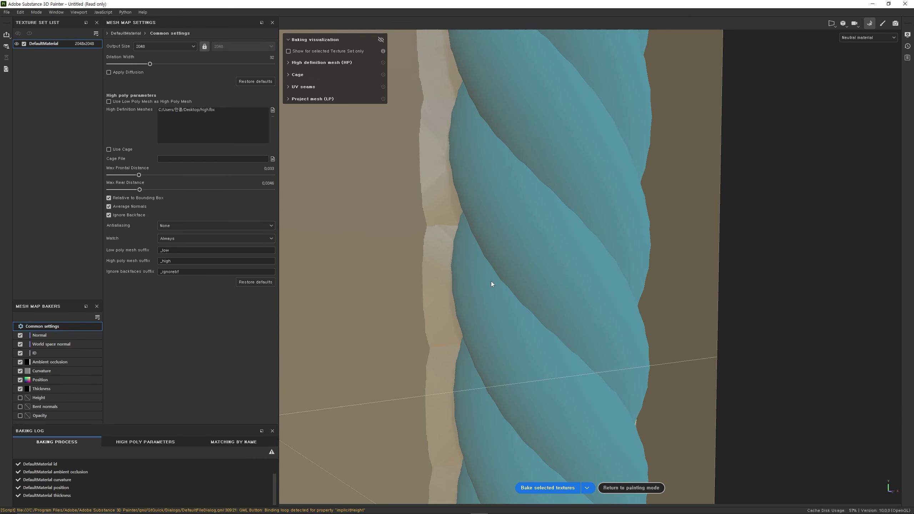
{"action": "scroll", "coordinate": [513, 289], "scroll_direction": "up", "scroll_amount": 1}
{"action": "scroll", "coordinate": [589, 361], "scroll_direction": "down", "scroll_amount": 2}
{"action": "scroll", "coordinate": [546, 330], "scroll_direction": "up", "scroll_amount": 1}
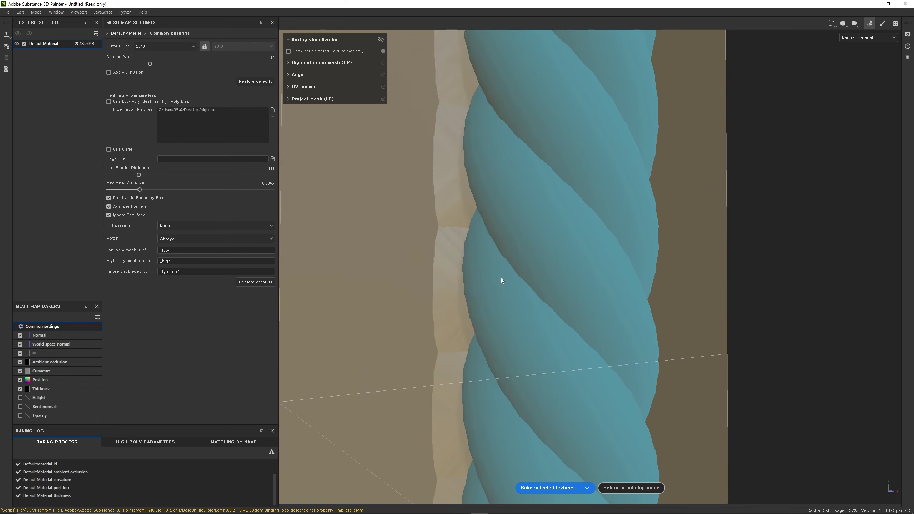
{"action": "key", "text": "alt+Tab"}
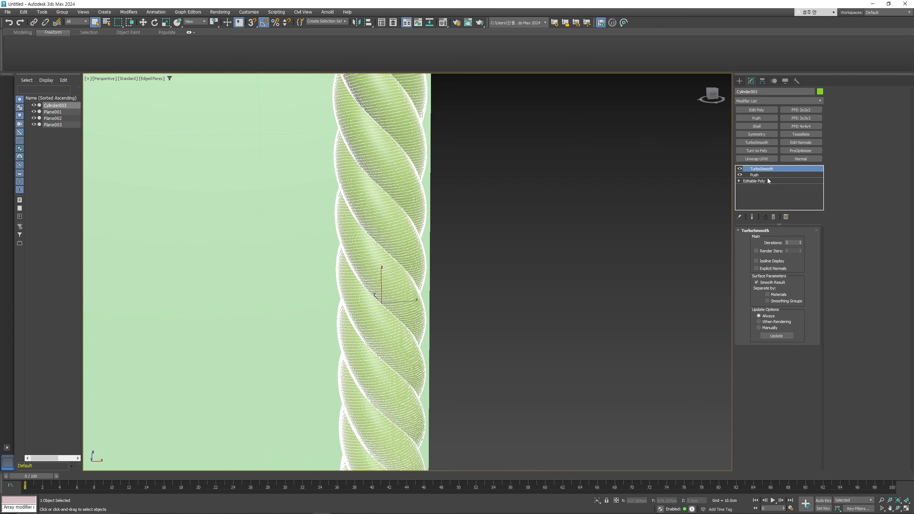
- Collapse Cylinder003's modifier stack into an Editable Poly
{"action": "scroll", "coordinate": [526, 215], "scroll_direction": "down", "scroll_amount": 4}
{"action": "scroll", "coordinate": [507, 241], "scroll_direction": "down", "scroll_amount": 2}
{"action": "right_click", "coordinate": [491, 242]}
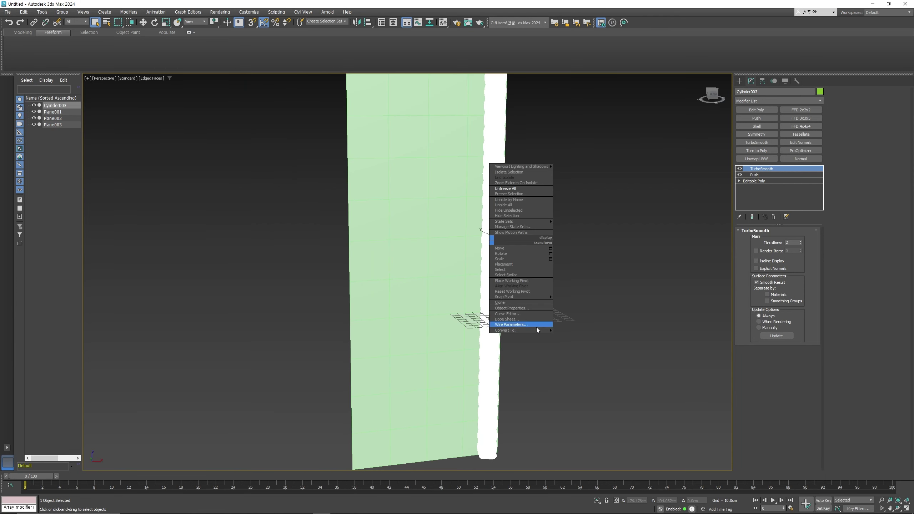
{"action": "key", "text": "Escape"}
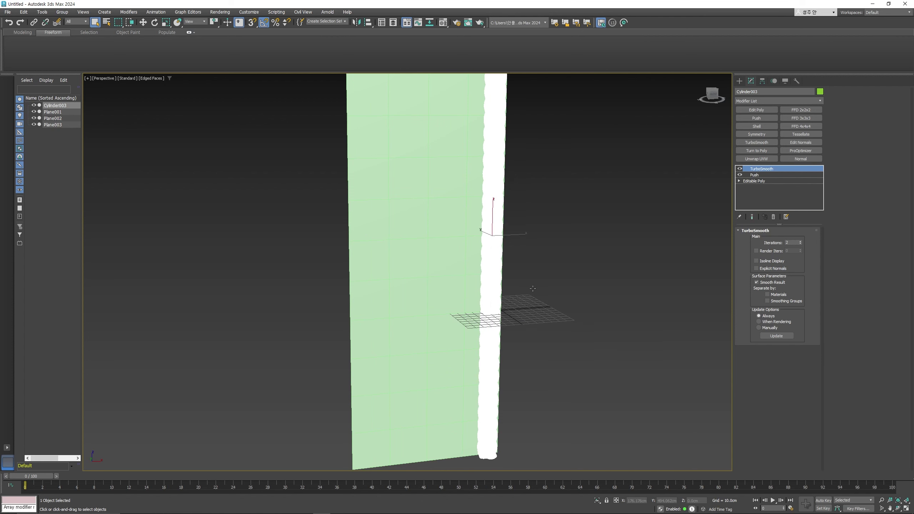
{"action": "key", "text": "w"}
{"action": "scroll", "coordinate": [531, 244], "scroll_direction": "up", "scroll_amount": 3}
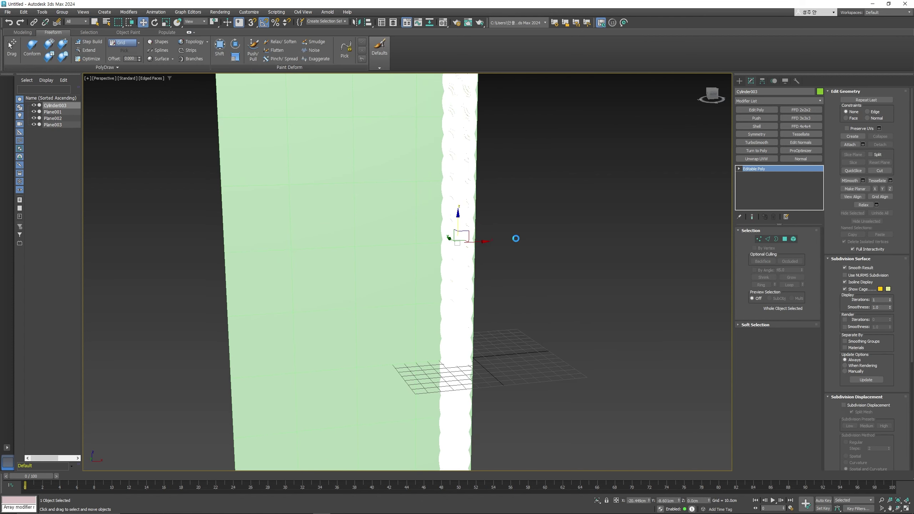
- Export the rope over high.fbx, accepting replace and FBX options, then return to Painter
{"action": "left_click", "coordinate": [112, 261]}
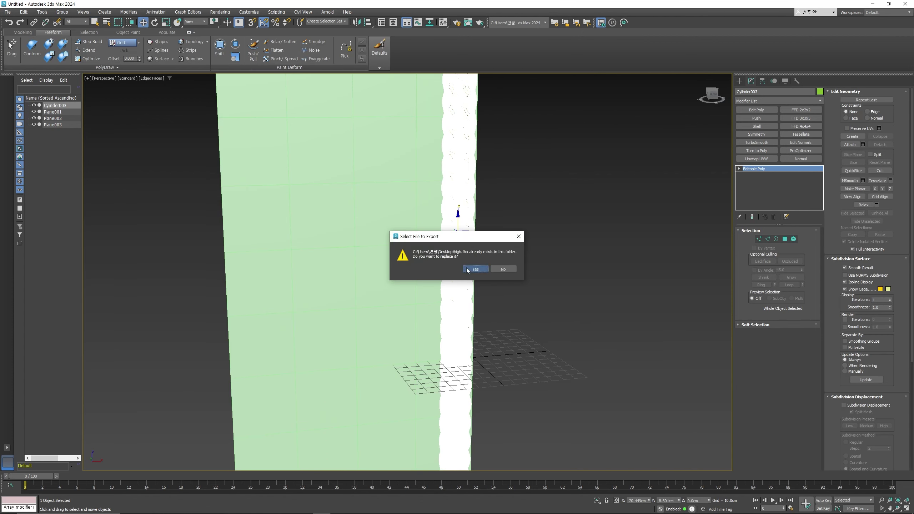
{"action": "left_click", "coordinate": [467, 270]}
{"action": "left_click", "coordinate": [550, 402]}
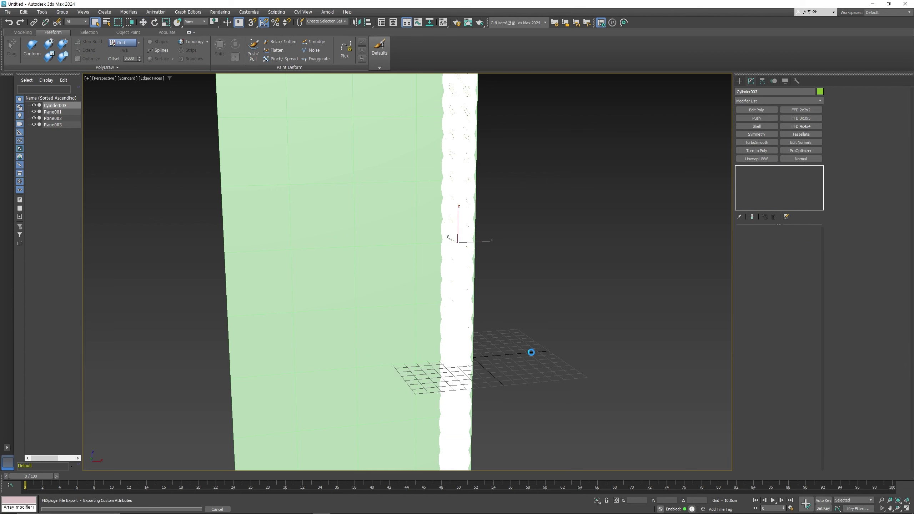
{"action": "key", "text": "alt+Tab"}
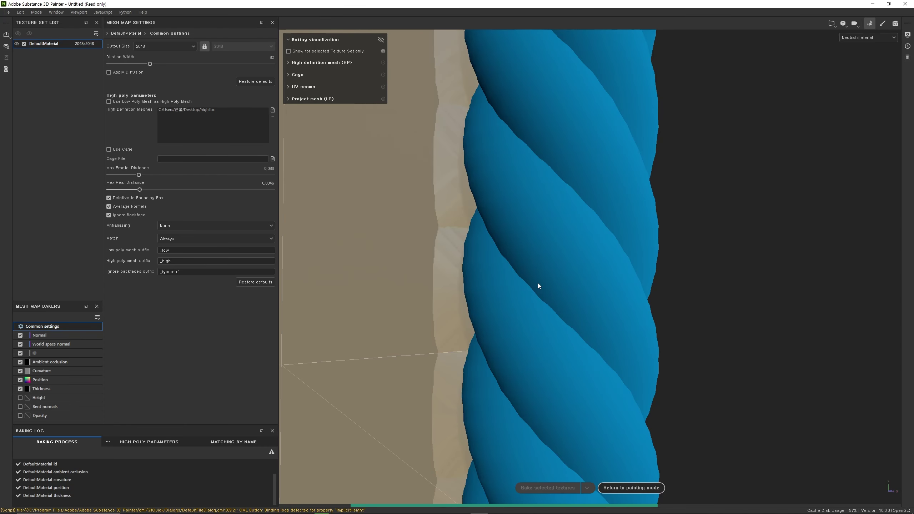
- Bake selected textures from the updated high.fbx rope and return to painting mode
{"action": "scroll", "coordinate": [589, 340], "scroll_direction": "up", "scroll_amount": 2}
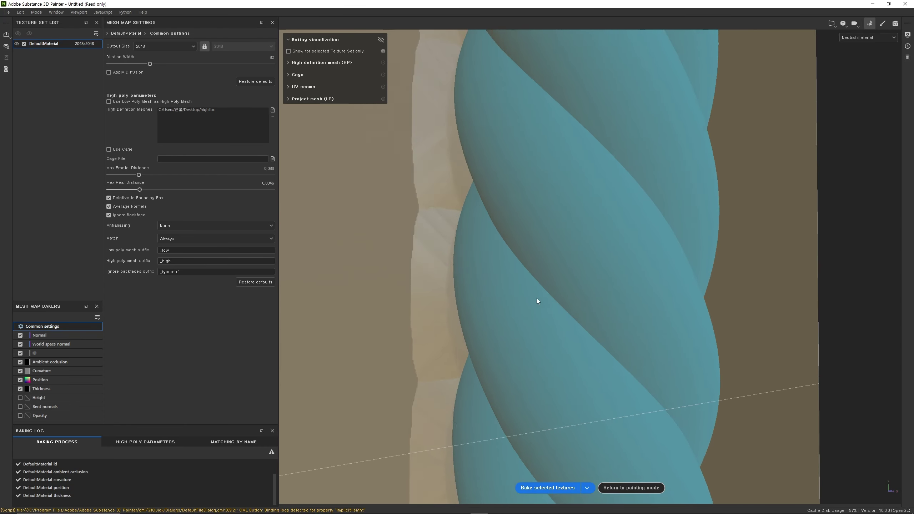
{"action": "scroll", "coordinate": [537, 298], "scroll_direction": "up", "scroll_amount": 2}
{"action": "scroll", "coordinate": [660, 364], "scroll_direction": "down", "scroll_amount": 2}
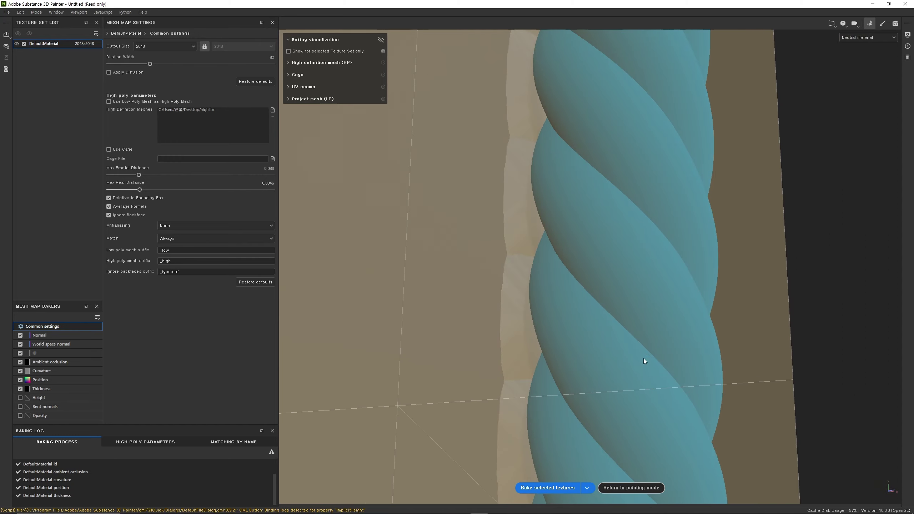
{"action": "left_click", "coordinate": [556, 488]}
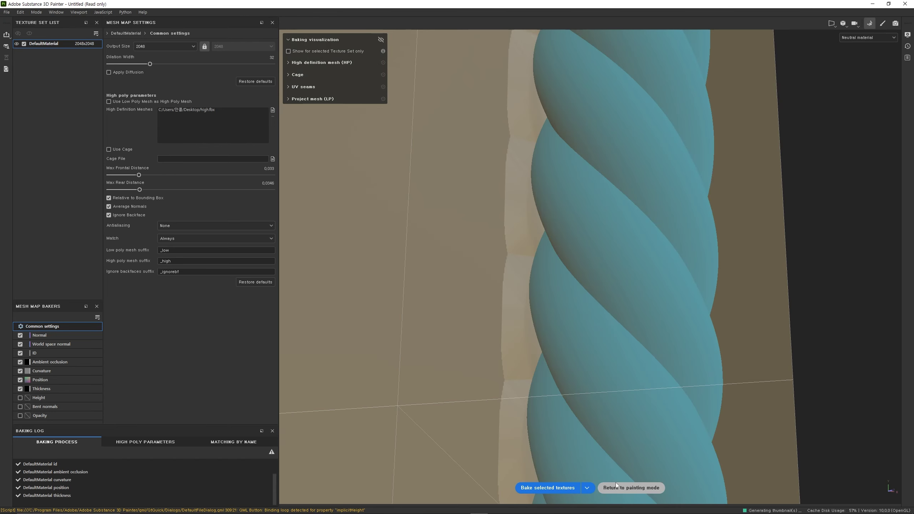
{"action": "left_click", "coordinate": [619, 487]}
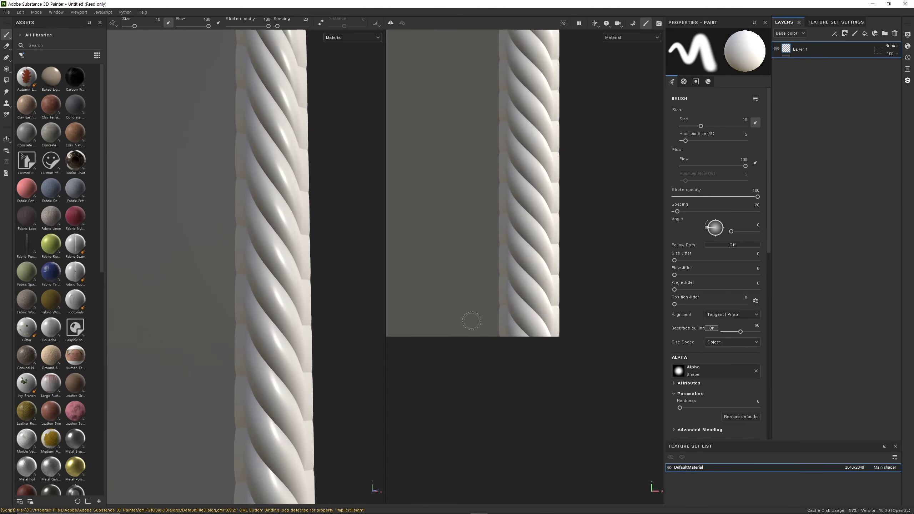
- Add a fill layer with a bright red base colour
{"action": "middle_click_drag", "start_coordinate": [294, 101], "coordinate": [285, 111]}
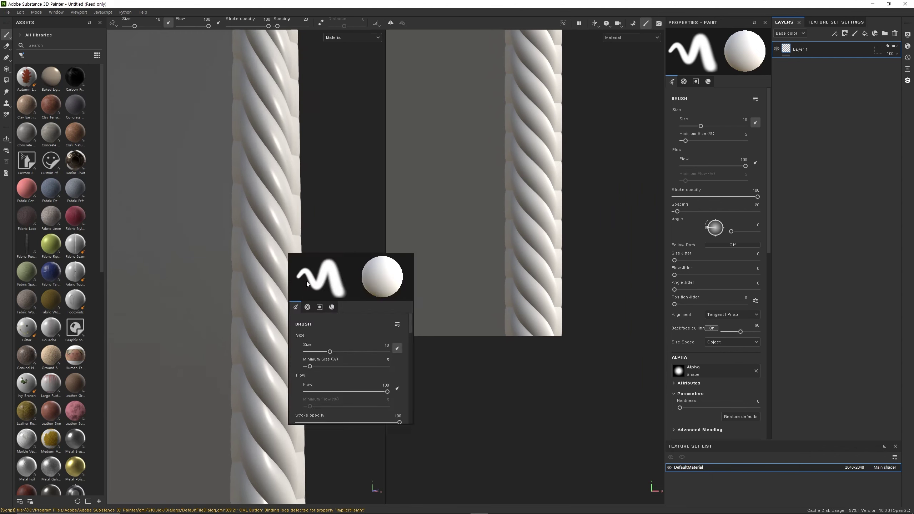
{"action": "left_click_drag", "start_coordinate": [285, 111], "coordinate": [229, 308], "text": "alt"}
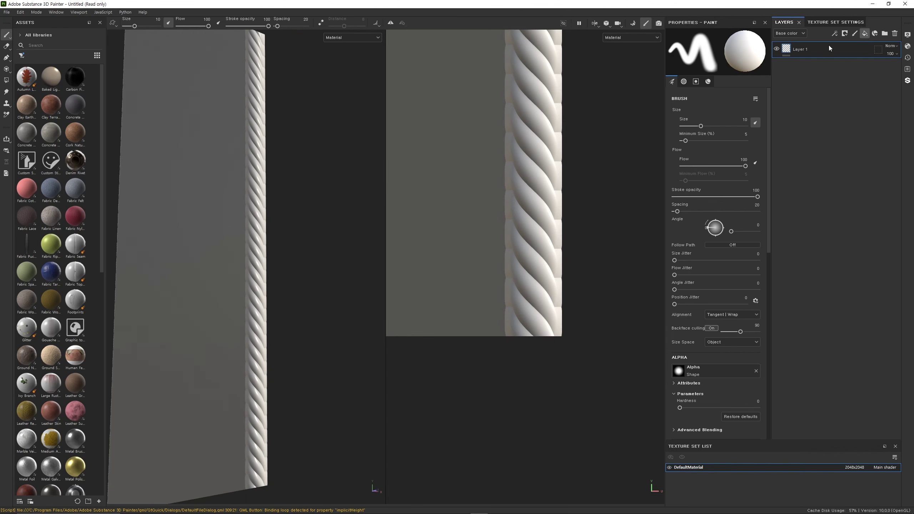
{"action": "left_click", "coordinate": [679, 172]}
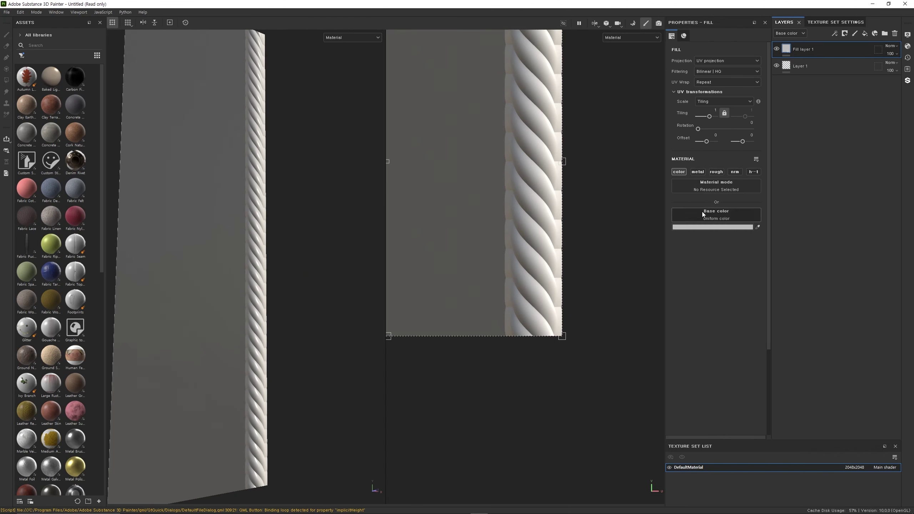
{"action": "left_click", "coordinate": [712, 227]}
{"action": "left_click_drag", "start_coordinate": [762, 267], "coordinate": [789, 244]}
{"action": "left_click", "coordinate": [802, 234]}
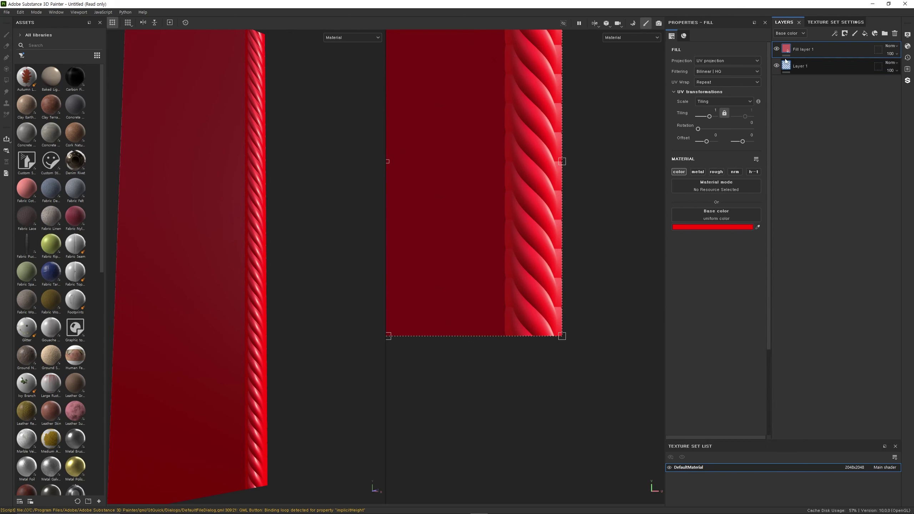
- Give the red fill a black mask with a Paint effect and paint red spots on the rope
{"action": "right_click", "coordinate": [800, 55]}
{"action": "left_click", "coordinate": [801, 62]}
{"action": "right_click", "coordinate": [801, 61]}
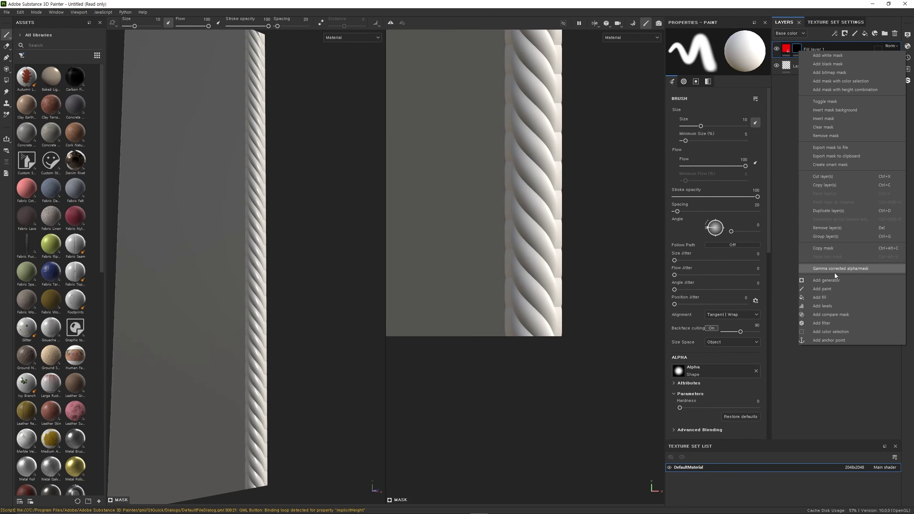
{"action": "left_click", "coordinate": [834, 289]}
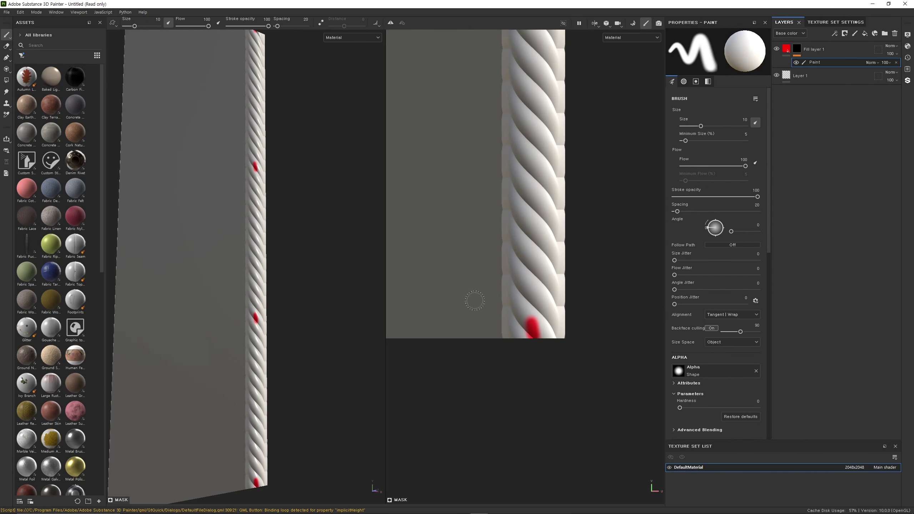
{"action": "scroll", "coordinate": [474, 300], "scroll_direction": "down", "scroll_amount": 2}
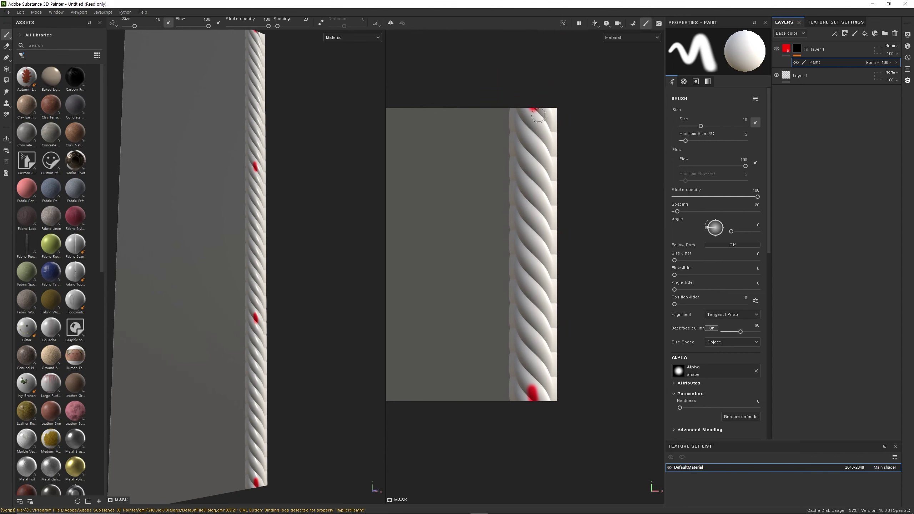
{"action": "scroll", "coordinate": [248, 192], "scroll_direction": "up", "scroll_amount": 1}
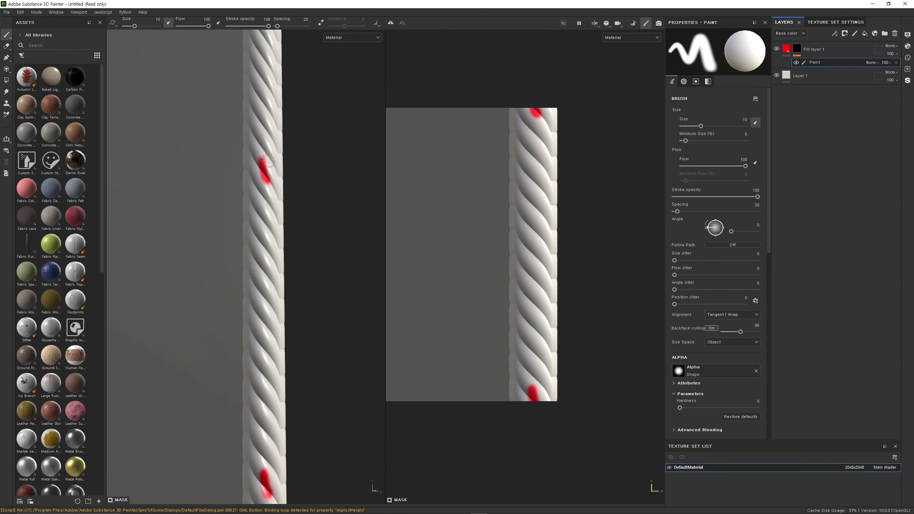
{"action": "scroll", "coordinate": [248, 192], "scroll_direction": "up", "scroll_amount": 4}
{"action": "scroll", "coordinate": [247, 193], "scroll_direction": "up", "scroll_amount": 2}
{"action": "scroll", "coordinate": [276, 202], "scroll_direction": "up", "scroll_amount": 2}
{"action": "mouse_move", "coordinate": [279, 198]}
{"action": "left_mouse_down", "text": "alt"}
{"action": "mouse_move", "coordinate": [314, 199]}
{"action": "mouse_move", "coordinate": [286, 193]}
{"action": "left_mouse_up", "text": "alt"}
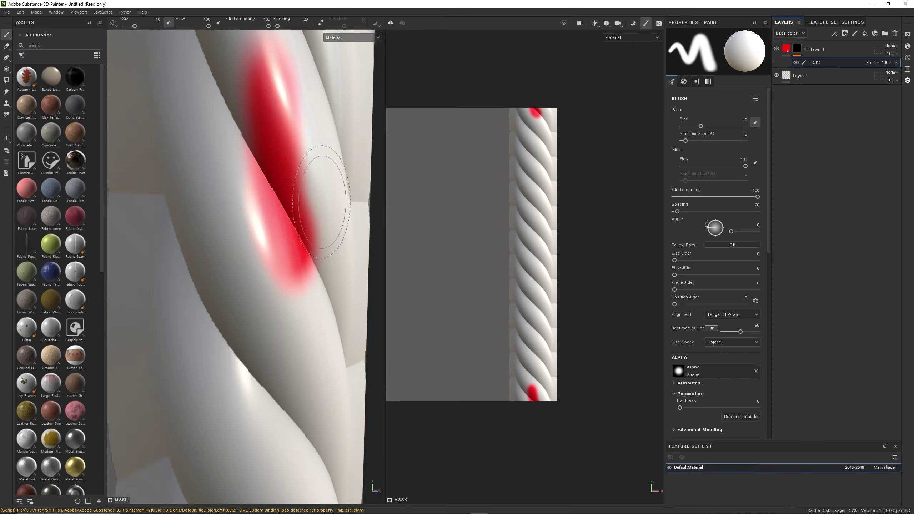
- Drop the Fabric Linen material onto the rope, open texture export settings, and select the three planes
{"action": "scroll", "coordinate": [286, 204], "scroll_direction": "down", "scroll_amount": 3}
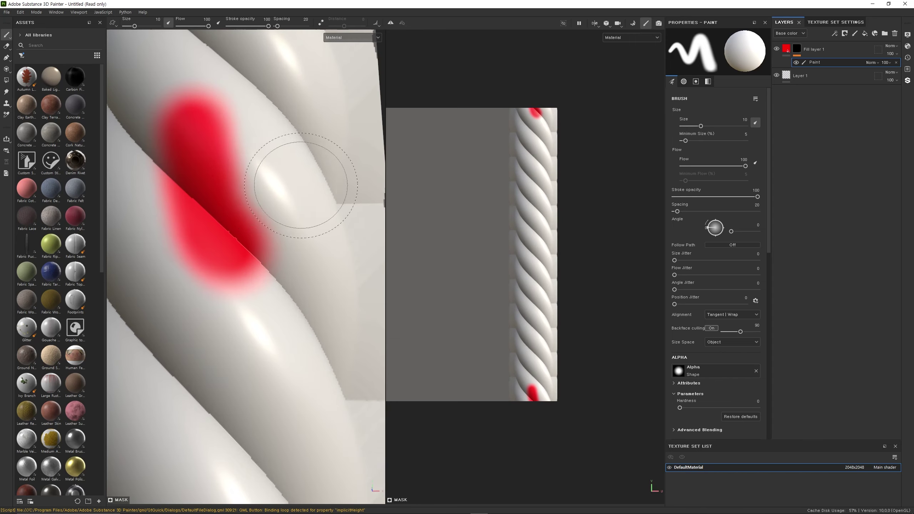
{"action": "left_click_drag", "start_coordinate": [53, 221], "coordinate": [242, 224]}
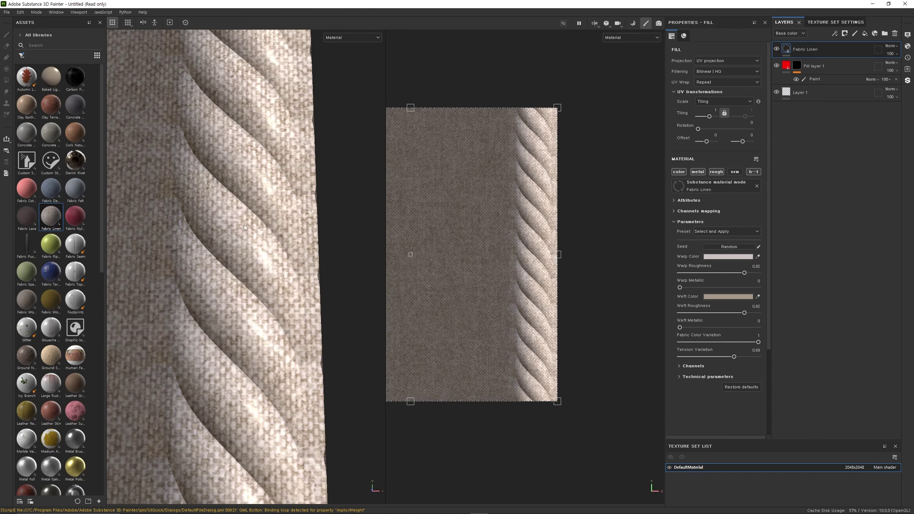
{"action": "scroll", "coordinate": [238, 202], "scroll_direction": "up", "scroll_amount": 2}
{"action": "scroll", "coordinate": [221, 210], "scroll_direction": "up", "scroll_amount": 2}
{"action": "scroll", "coordinate": [255, 220], "scroll_direction": "up", "scroll_amount": 3}
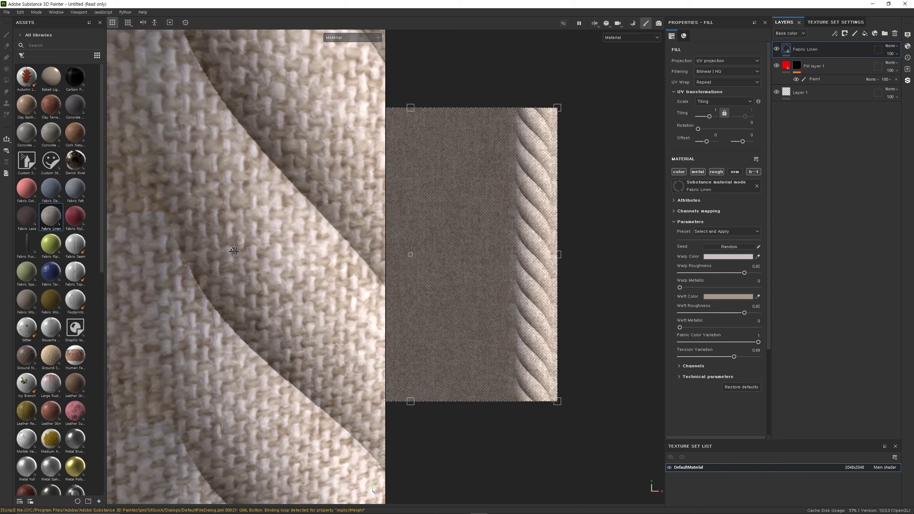
{"action": "scroll", "coordinate": [294, 199], "scroll_direction": "down", "scroll_amount": 5}
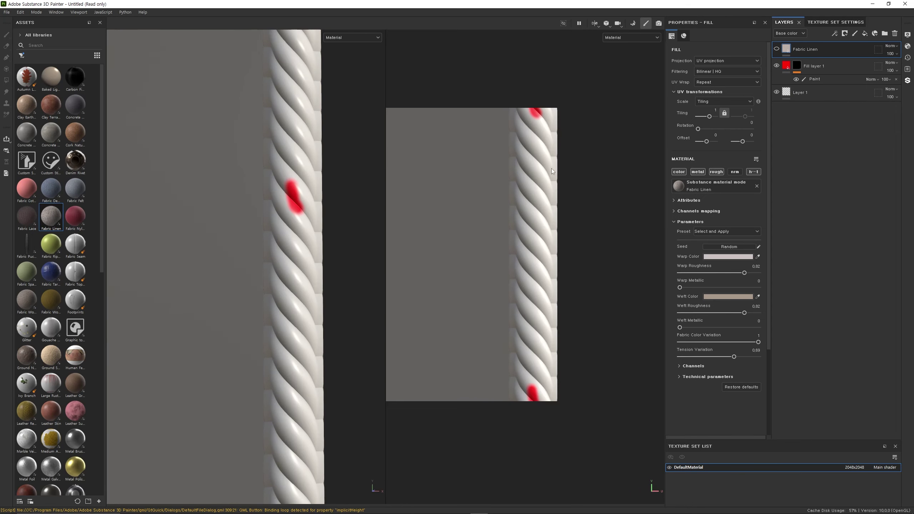
{"action": "key", "text": "ctrl+shift+e"}
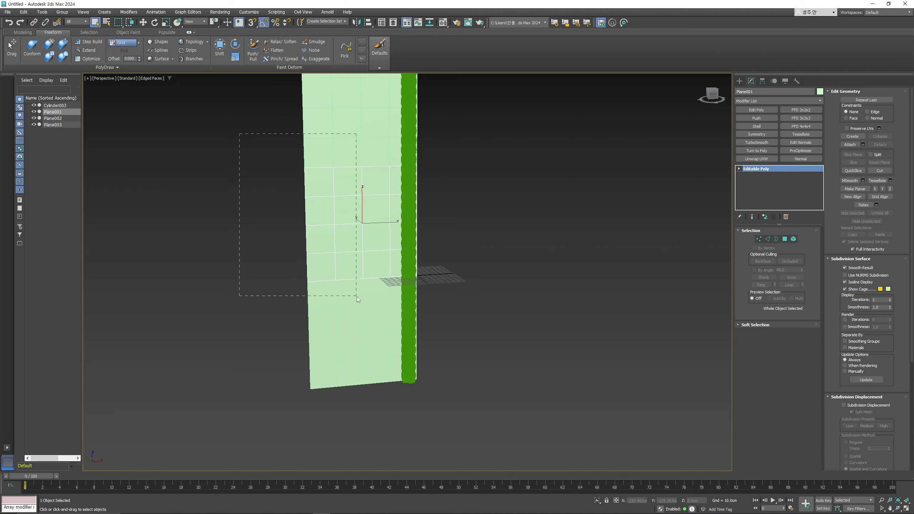
{"action": "left_click_drag", "start_coordinate": [357, 297], "coordinate": [352, 298]}
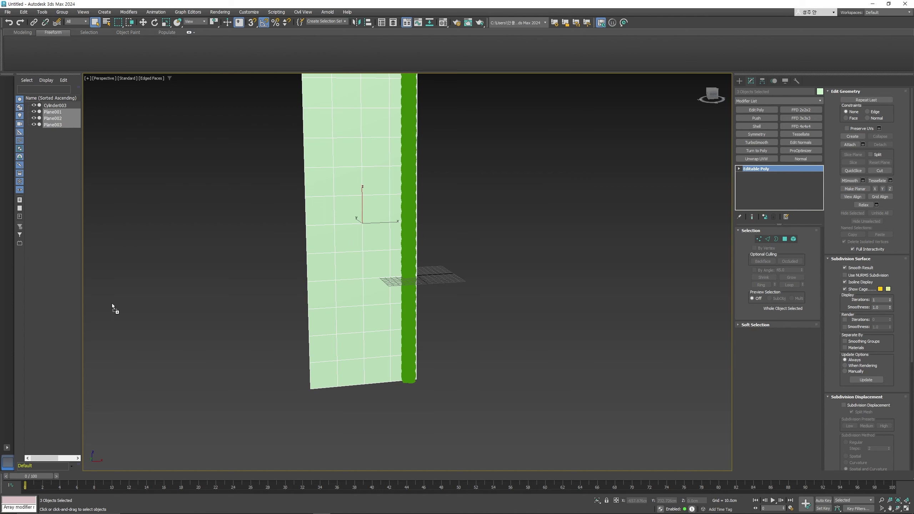
- Drag the rope normal-map material from the Slate editor onto the three planes and orbit to check
{"action": "left_click_drag", "start_coordinate": [112, 305], "coordinate": [336, 205]}
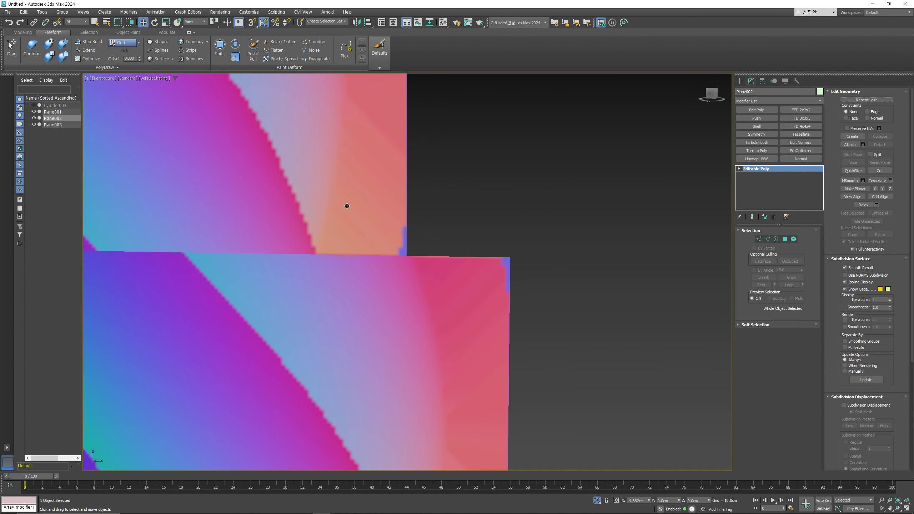
{"action": "middle_click_drag", "start_coordinate": [283, 224], "coordinate": [410, 230], "text": "alt"}
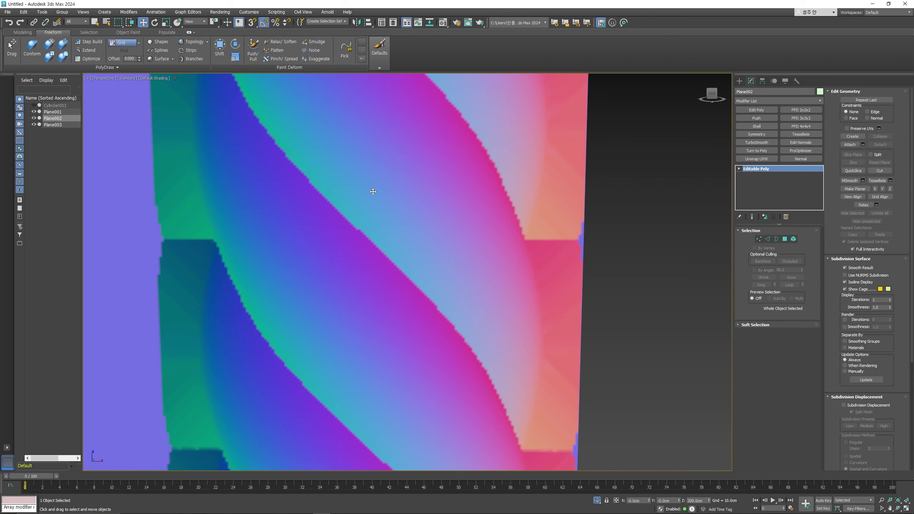
{"action": "mouse_move", "coordinate": [373, 191]}
{"action": "middle_mouse_down", "text": "alt"}
{"action": "mouse_move", "coordinate": [391, 191]}
{"action": "mouse_move", "coordinate": [316, 186]}
{"action": "mouse_move", "coordinate": [407, 195]}
{"action": "mouse_move", "coordinate": [330, 194]}
{"action": "mouse_move", "coordinate": [373, 204]}
{"action": "middle_mouse_up", "text": "alt"}
{"action": "scroll", "coordinate": [295, 245], "scroll_direction": "up", "scroll_amount": 5}
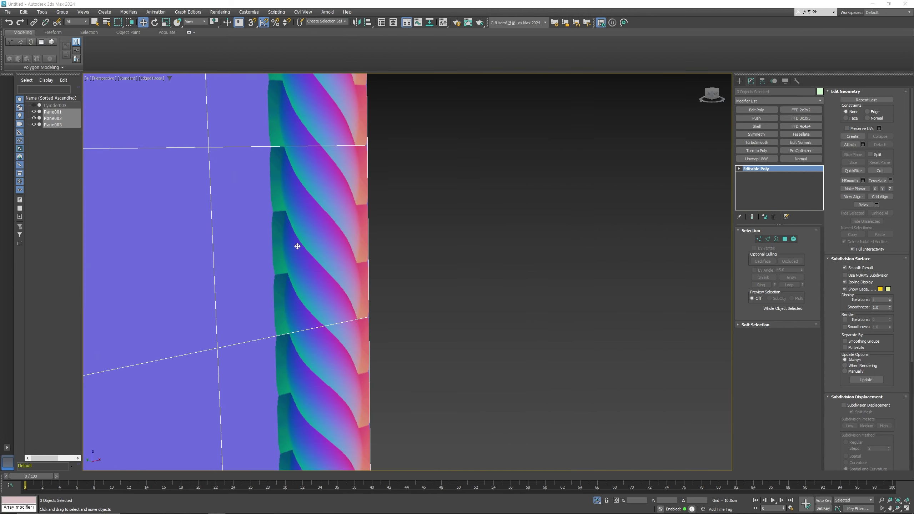
{"action": "scroll", "coordinate": [298, 246], "scroll_direction": "down", "scroll_amount": 3}
- Draw a new cylinder beside the planes
{"action": "left_click", "coordinate": [739, 82]}
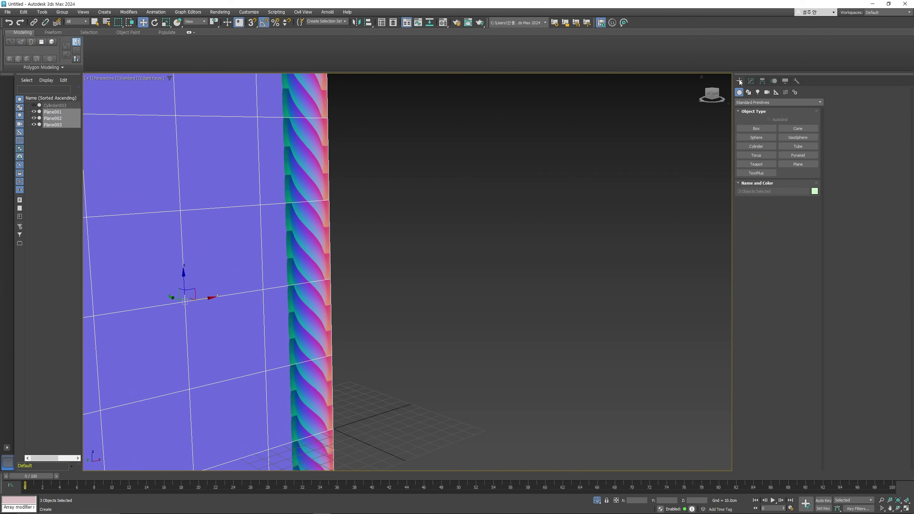
{"action": "left_click", "coordinate": [755, 146]}
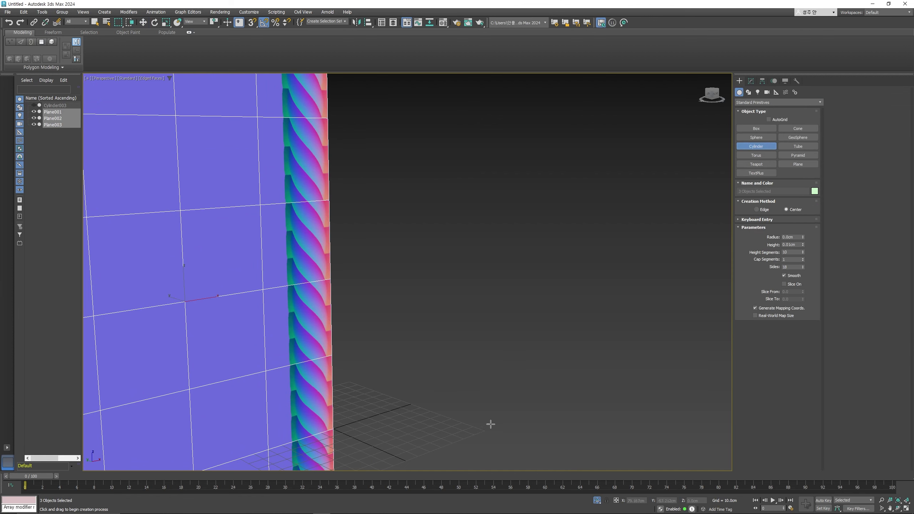
{"action": "left_click_drag", "start_coordinate": [486, 412], "coordinate": [457, 392]}
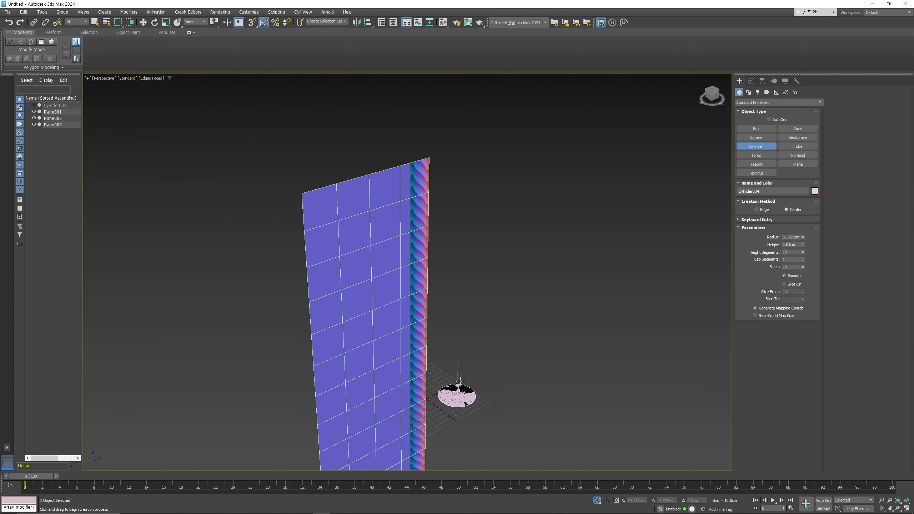
{"action": "left_click", "coordinate": [469, 135]}
- Set the cylinder's height to 200 cm and make it much thinner
{"action": "key", "text": "w"}
{"action": "scroll", "coordinate": [465, 261], "scroll_direction": "up", "scroll_amount": 5}
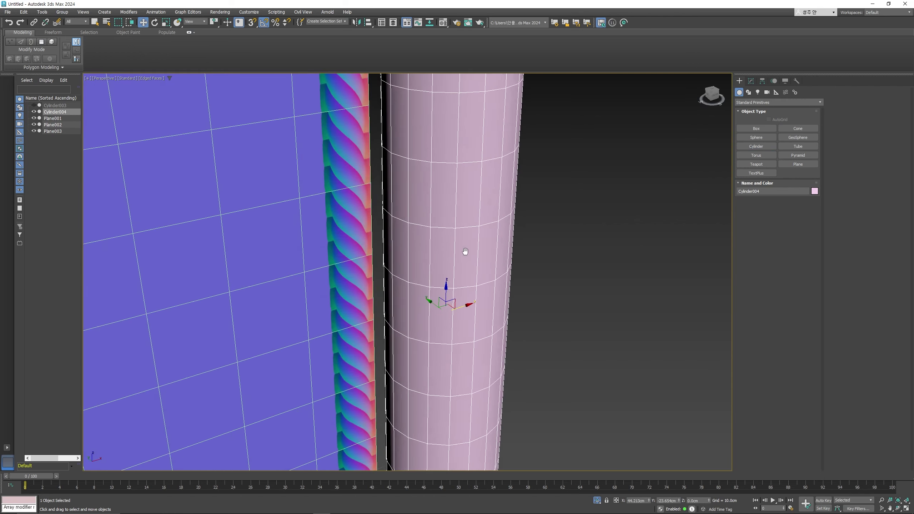
{"action": "scroll", "coordinate": [465, 251], "scroll_direction": "down", "scroll_amount": 3}
{"action": "left_click", "coordinate": [750, 81]}
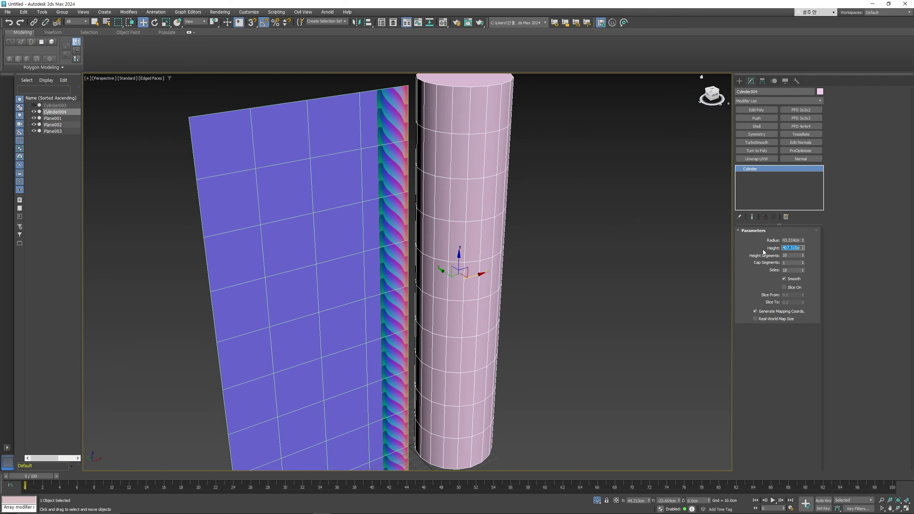
{"action": "type", "text": "20000"}
{"action": "key", "text": "Return"}
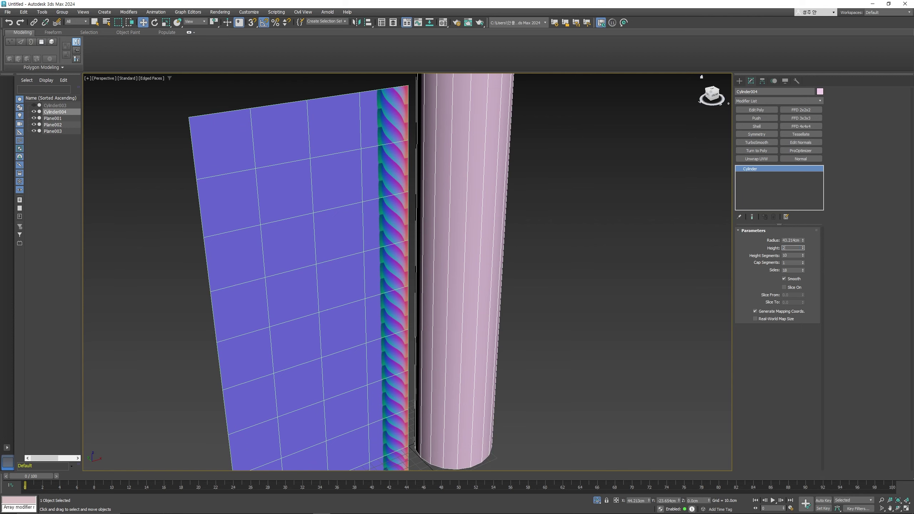
{"action": "key", "text": "Return"}
{"action": "left_click_drag", "start_coordinate": [804, 244], "coordinate": [796, 270]}
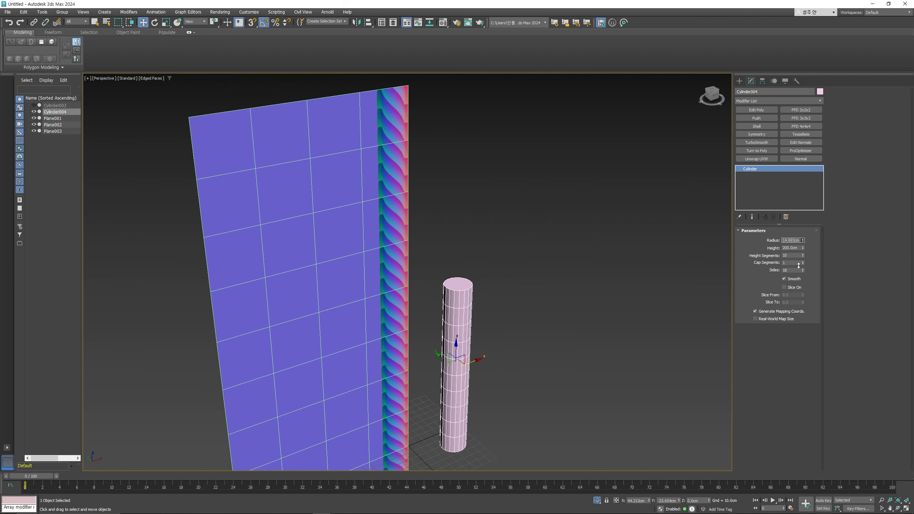
- In Top view, unhide the green rope cylinder and centre the pink cylinder on it
{"action": "key", "text": "t"}
{"action": "scroll", "coordinate": [535, 264], "scroll_direction": "down", "scroll_amount": 3}
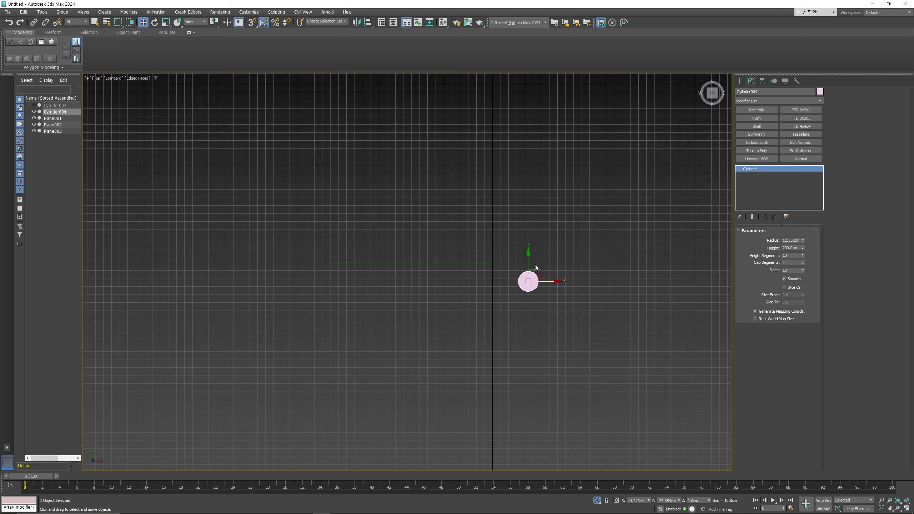
{"action": "scroll", "coordinate": [531, 271], "scroll_direction": "up", "scroll_amount": 3}
{"action": "right_click", "coordinate": [454, 265]}
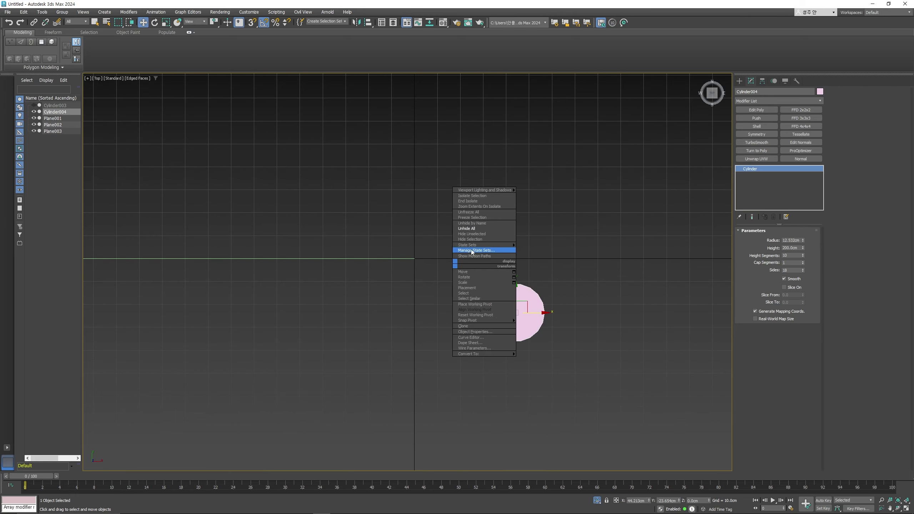
{"action": "left_click", "coordinate": [474, 230]}
{"action": "left_click_drag", "start_coordinate": [524, 302], "coordinate": [386, 257]}
{"action": "key", "text": "F3"}
{"action": "scroll", "coordinate": [385, 258], "scroll_direction": "up", "scroll_amount": 3}
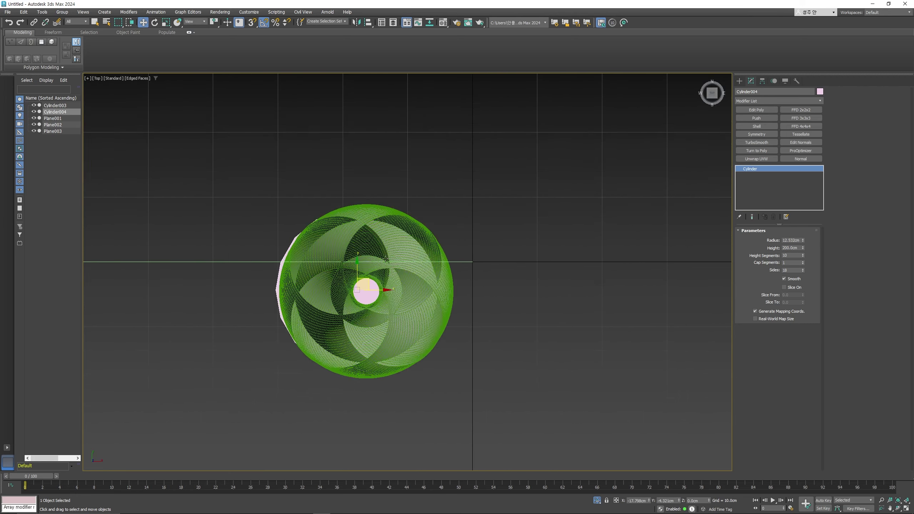
{"action": "scroll", "coordinate": [385, 258], "scroll_direction": "up", "scroll_amount": 3}
{"action": "left_click_drag", "start_coordinate": [334, 300], "coordinate": [350, 303]}
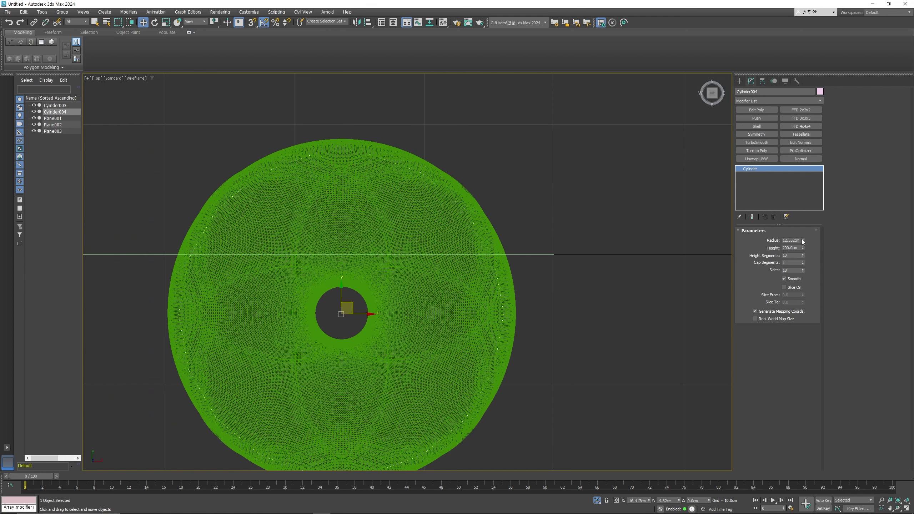
- Adjust the radius to 13.706 cm and return to the shaded perspective view
{"action": "left_click_drag", "start_coordinate": [802, 241], "coordinate": [803, 240]}
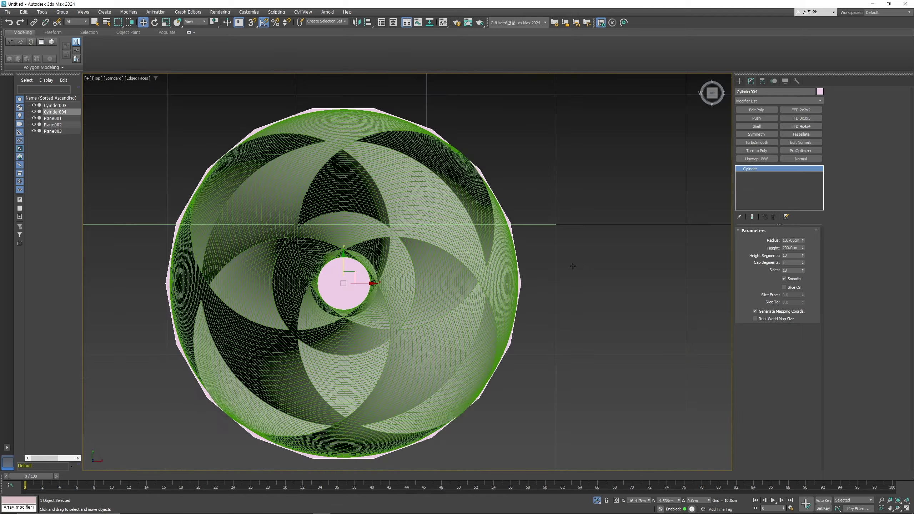
{"action": "key", "text": "p"}
{"action": "key", "text": "F3"}
{"action": "scroll", "coordinate": [495, 238], "scroll_direction": "down", "scroll_amount": 5}
- Convert the pink cylinder to Editable Poly and inspect its end polygons in wireframe
{"action": "scroll", "coordinate": [495, 235], "scroll_direction": "down", "scroll_amount": 5}
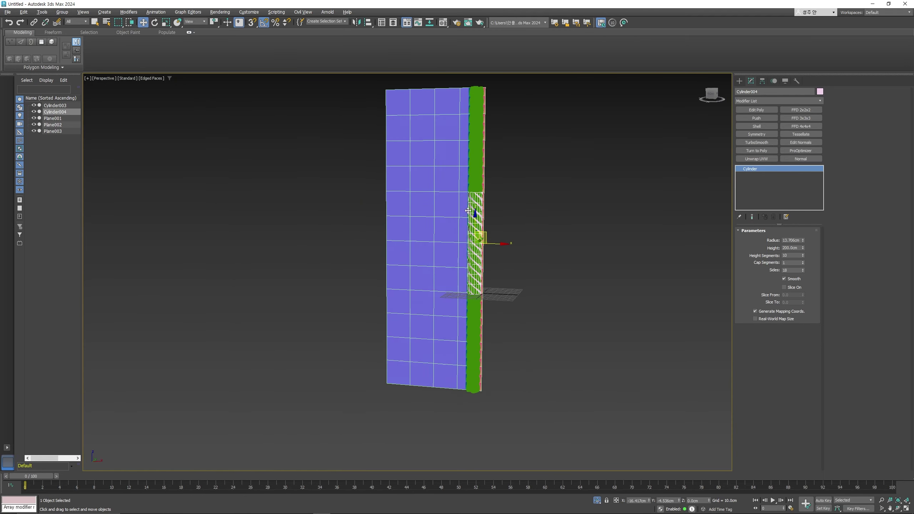
{"action": "scroll", "coordinate": [491, 224], "scroll_direction": "up", "scroll_amount": 5}
{"action": "right_click", "coordinate": [512, 226]}
{"action": "left_click", "coordinate": [583, 335]}
{"action": "key", "text": "4"}
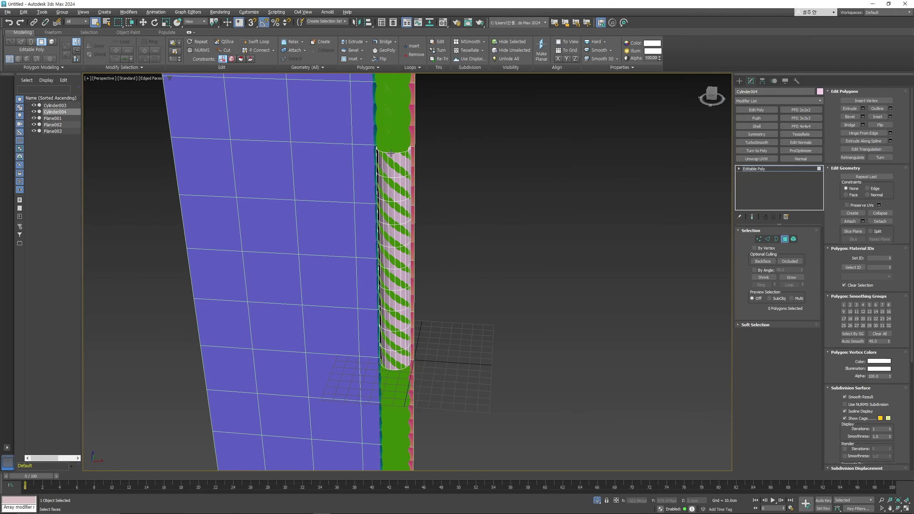
{"action": "key", "text": "F3"}
{"action": "key", "text": "F3"}
{"action": "left_click", "coordinate": [395, 148]}
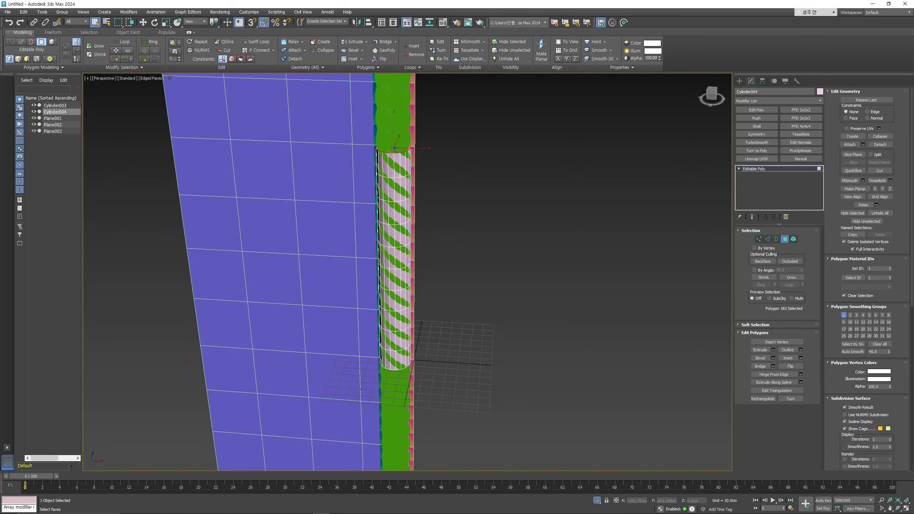
{"action": "middle_click_drag", "start_coordinate": [394, 147], "coordinate": [382, 323], "text": "alt"}
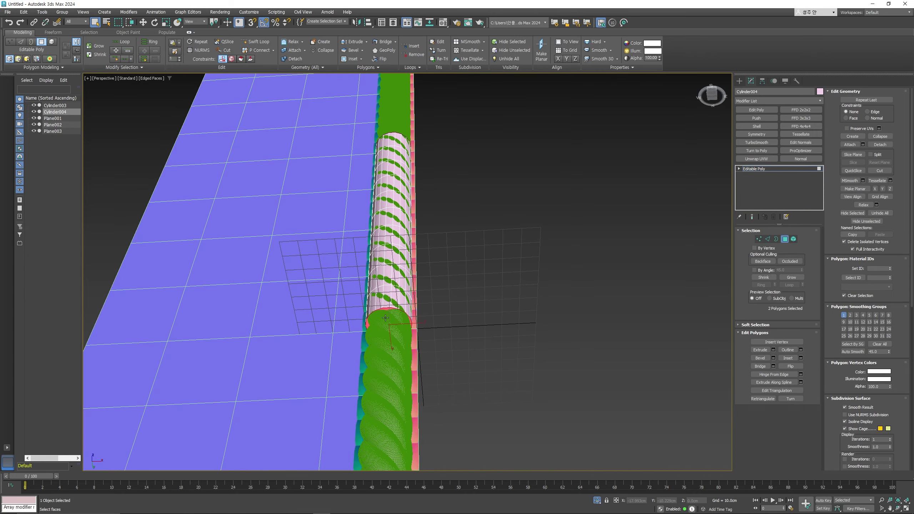
{"action": "middle_click_drag", "start_coordinate": [351, 264], "coordinate": [351, 304], "text": "alt"}
{"action": "left_click", "coordinate": [756, 159]}
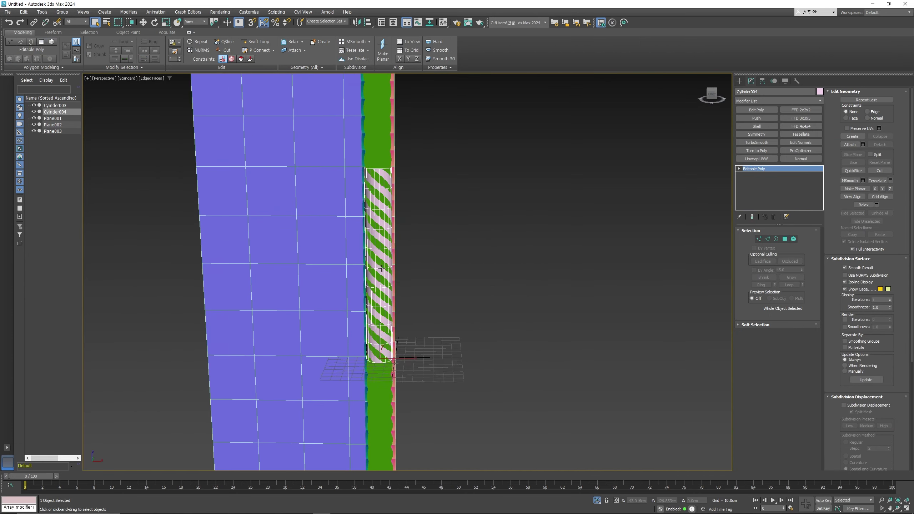
- Add Unwrap UVW and show the grey CheckerPattern in the UV Editor
{"action": "left_click", "coordinate": [776, 380]}
{"action": "left_click_drag", "start_coordinate": [326, 51], "coordinate": [488, 119]}
{"action": "left_click", "coordinate": [636, 138]}
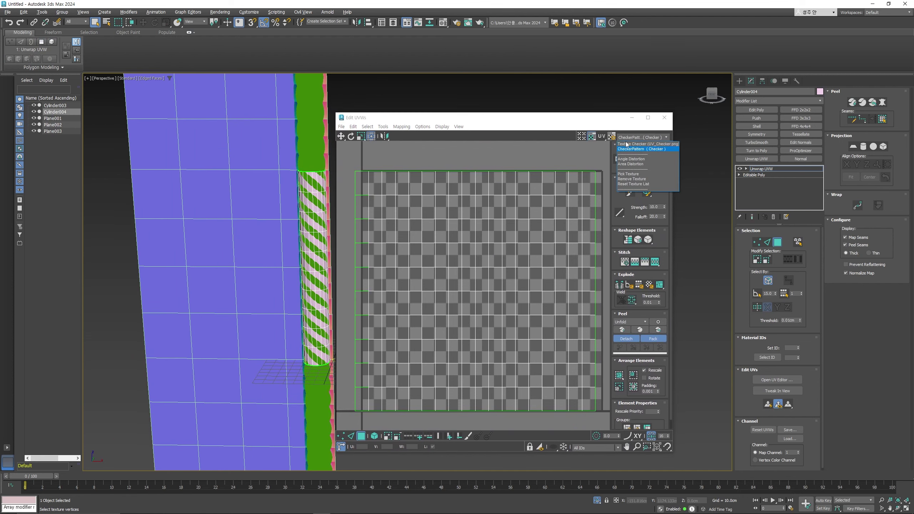
{"action": "left_click", "coordinate": [627, 147]}
{"action": "middle_click_drag", "start_coordinate": [275, 209], "coordinate": [225, 209]}
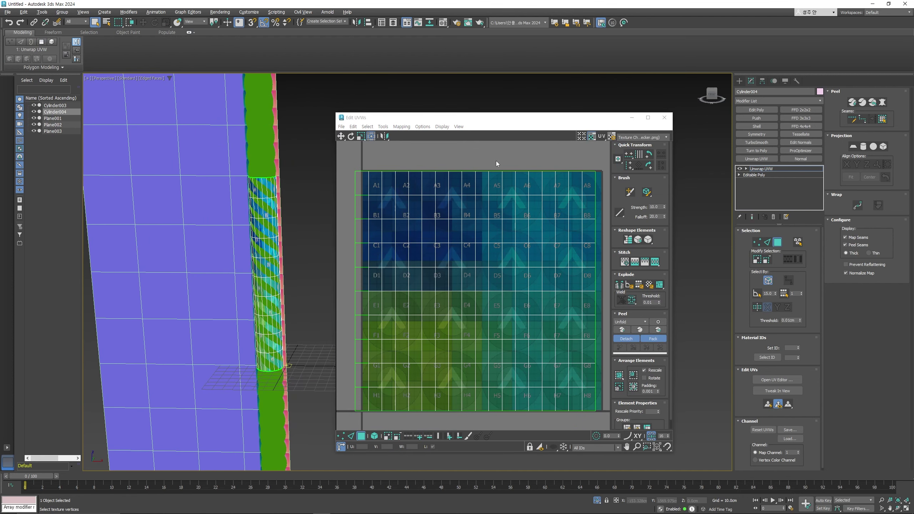
{"action": "key", "text": "z"}
{"action": "left_click", "coordinate": [628, 137]}
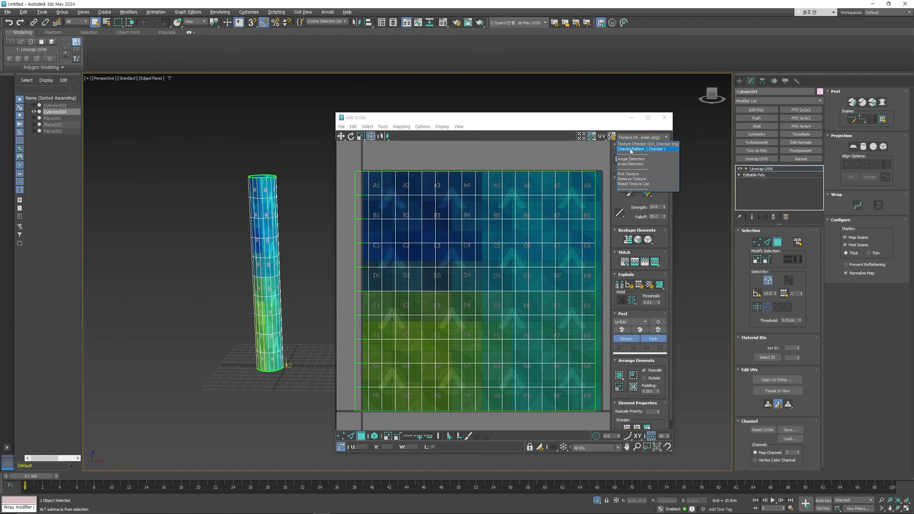
{"action": "left_click", "coordinate": [629, 153]}
{"action": "scroll", "coordinate": [245, 235], "scroll_direction": "up", "scroll_amount": 5}
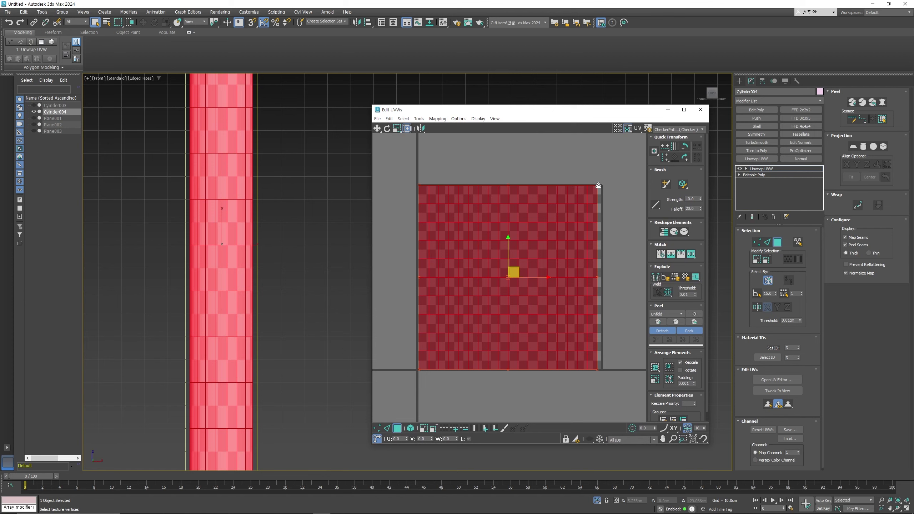
- Scale the UV shell down into the bottom-left corner of the UV square
{"action": "mouse_move", "coordinate": [598, 185]}
{"action": "left_mouse_down"}
{"action": "mouse_move", "coordinate": [563, 196]}
{"action": "mouse_move", "coordinate": [508, 271]}
{"action": "mouse_move", "coordinate": [511, 301]}
{"action": "mouse_move", "coordinate": [496, 264]}
{"action": "mouse_move", "coordinate": [472, 245]}
{"action": "mouse_move", "coordinate": [446, 270]}
{"action": "mouse_move", "coordinate": [454, 278]}
{"action": "left_mouse_up"}
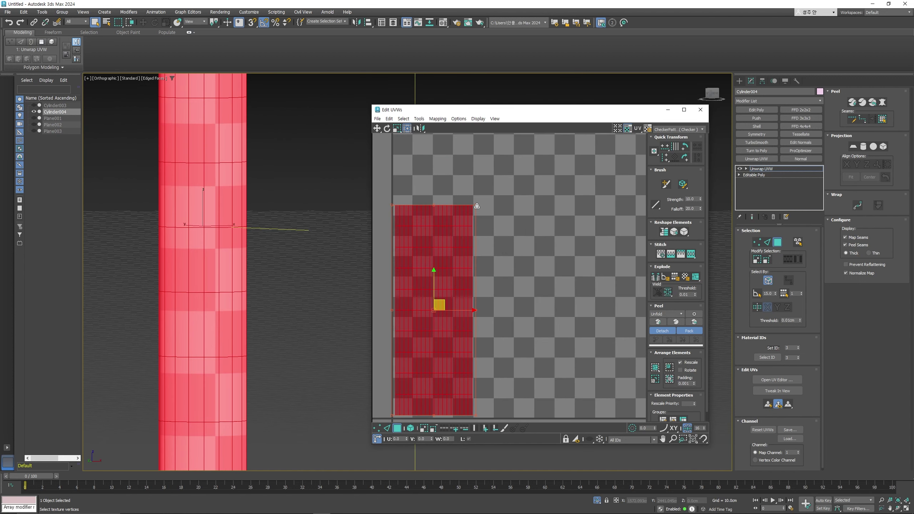
{"action": "mouse_move", "coordinate": [476, 205]}
{"action": "left_mouse_down"}
{"action": "mouse_move", "coordinate": [456, 230]}
{"action": "mouse_move", "coordinate": [437, 308]}
{"action": "mouse_move", "coordinate": [419, 319]}
{"action": "left_mouse_up"}
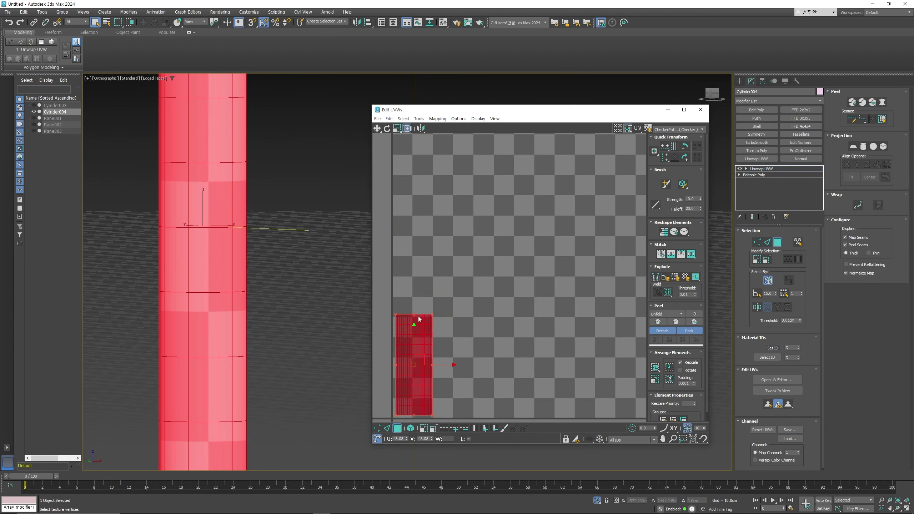
{"action": "scroll", "coordinate": [473, 286], "scroll_direction": "down", "scroll_amount": 3}
{"action": "middle_click_drag", "start_coordinate": [400, 312], "coordinate": [470, 297]}
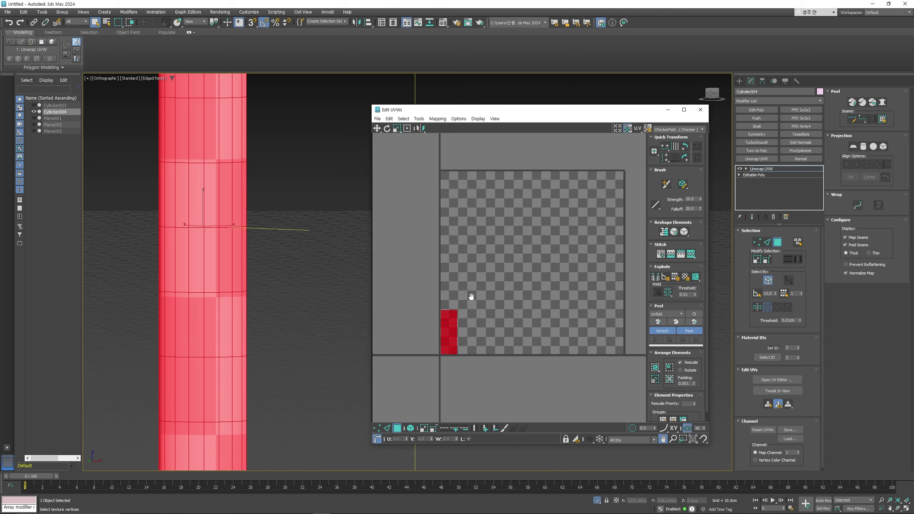
{"action": "scroll", "coordinate": [463, 318], "scroll_direction": "up", "scroll_amount": 3}
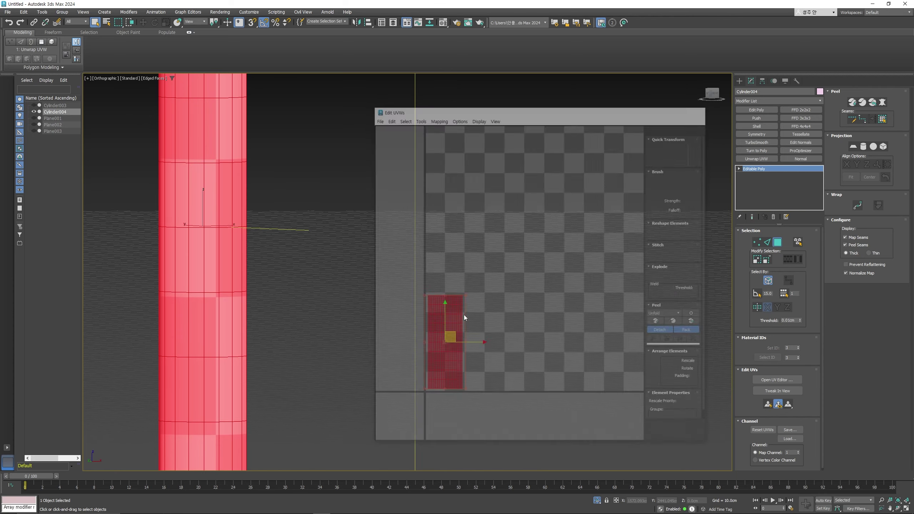
{"action": "scroll", "coordinate": [288, 252], "scroll_direction": "down", "scroll_amount": 4}
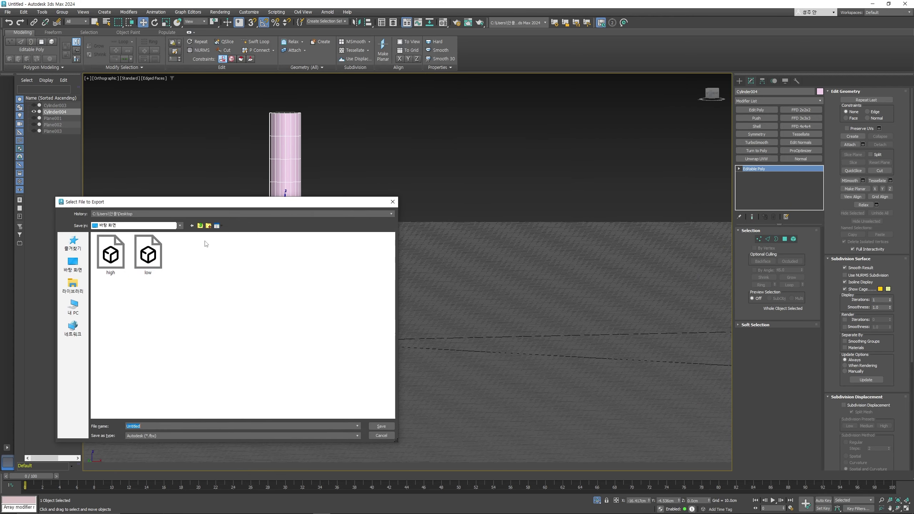
- Export the cylinder to the Desktop as the FBX file low_02
{"action": "left_click", "coordinate": [163, 264]}
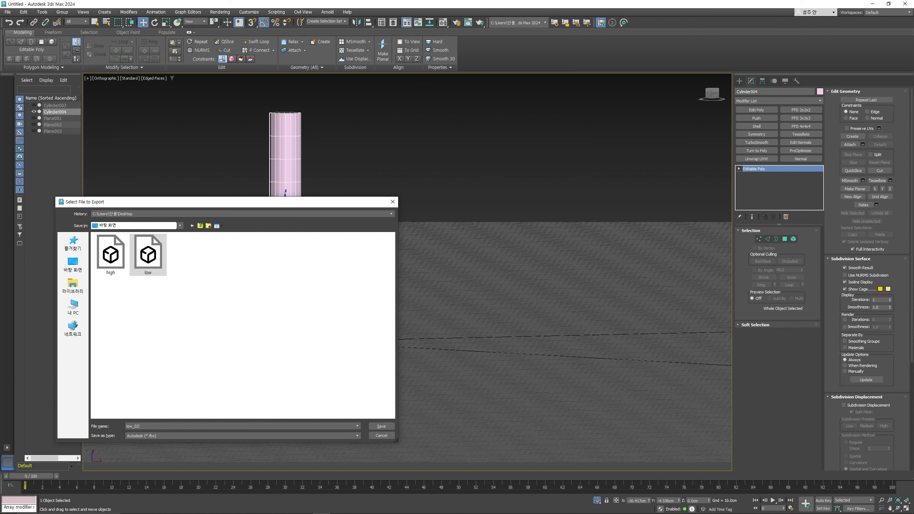
{"action": "key", "text": "Return"}
{"action": "key", "text": "Return"}
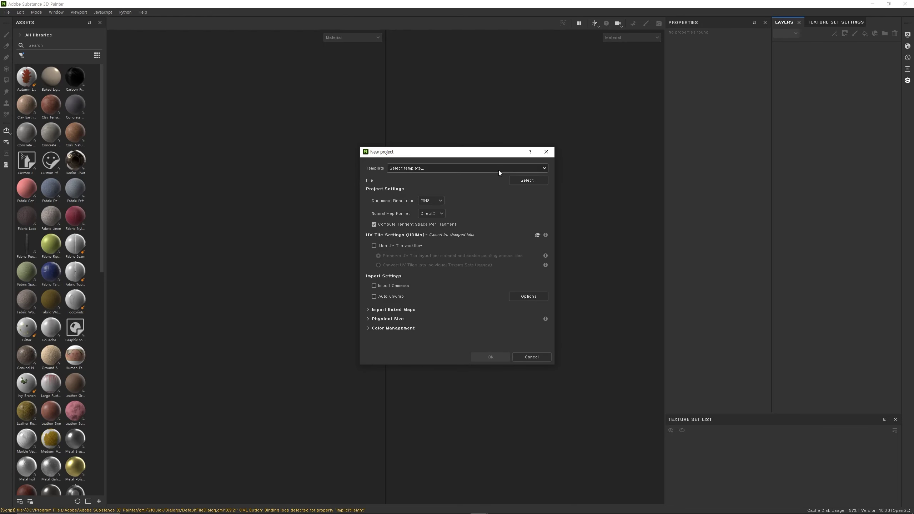
- Create a new Painter project from the low_02 mesh
{"action": "left_click", "coordinate": [520, 179]}
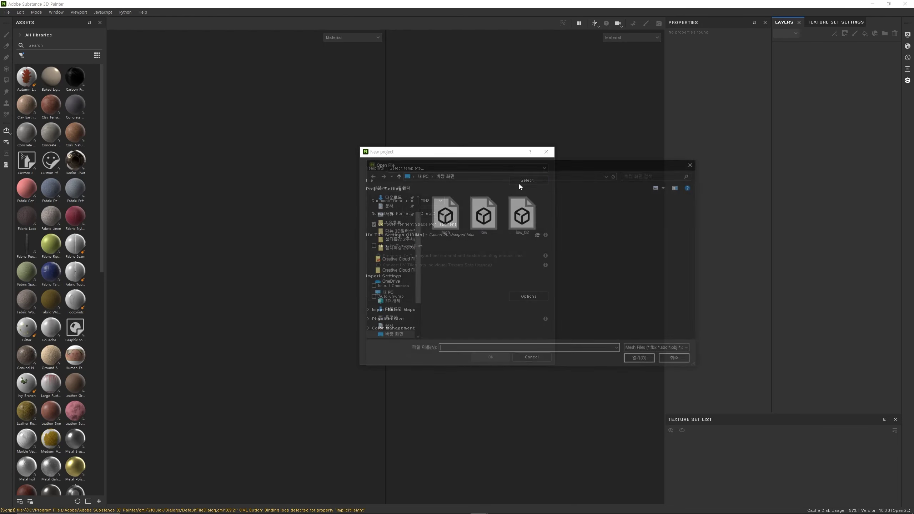
{"action": "double_click", "coordinate": [521, 216]}
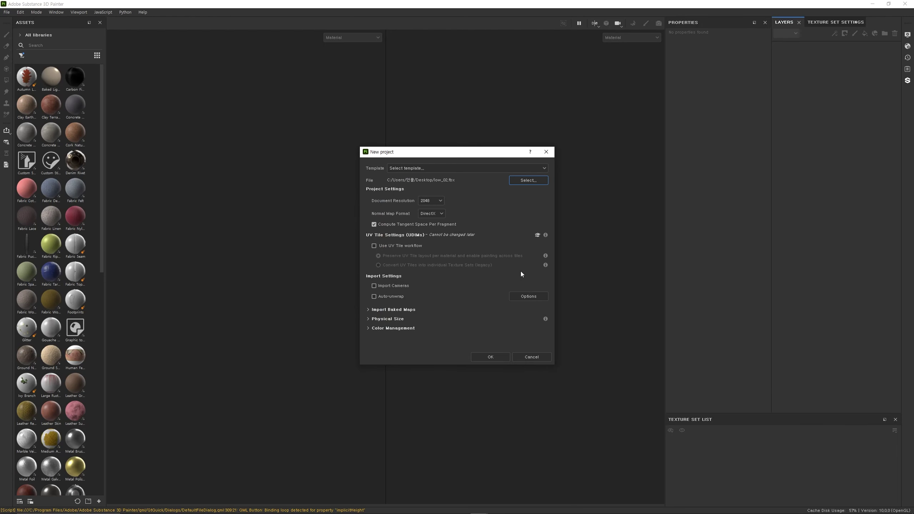
{"action": "left_click", "coordinate": [488, 358]}
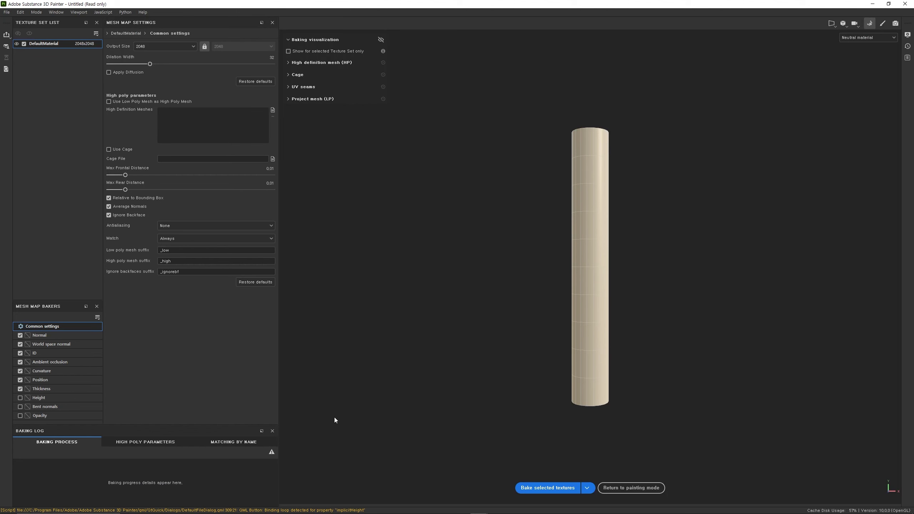
- Bake the mesh maps using the high file as the high-poly mesh
{"action": "left_click", "coordinate": [273, 110]}
{"action": "double_click", "coordinate": [101, 71]}
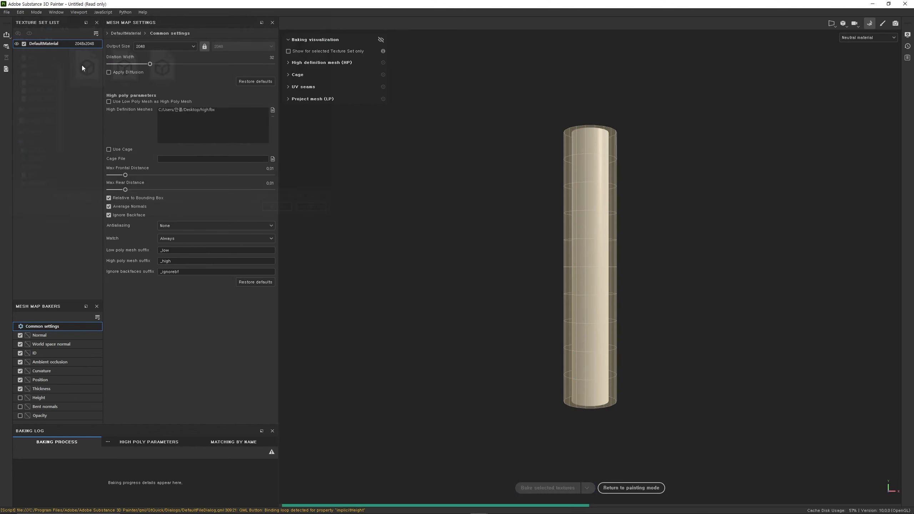
{"action": "left_click", "coordinate": [536, 488]}
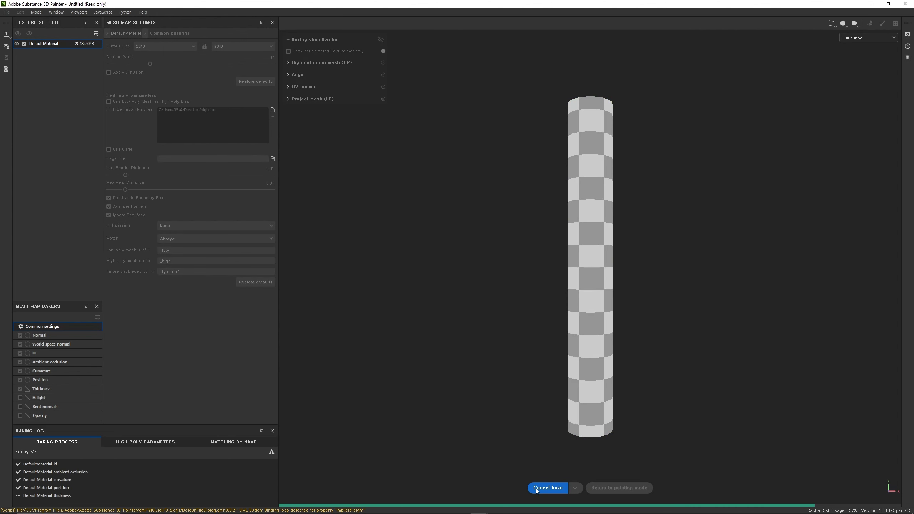
{"action": "left_click", "coordinate": [622, 488]}
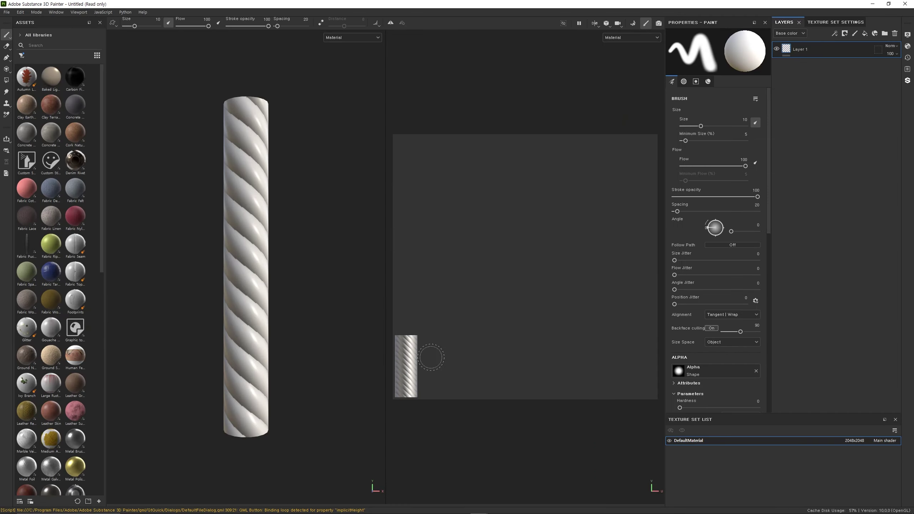
{"action": "scroll", "coordinate": [306, 305], "scroll_direction": "down", "scroll_amount": 3}
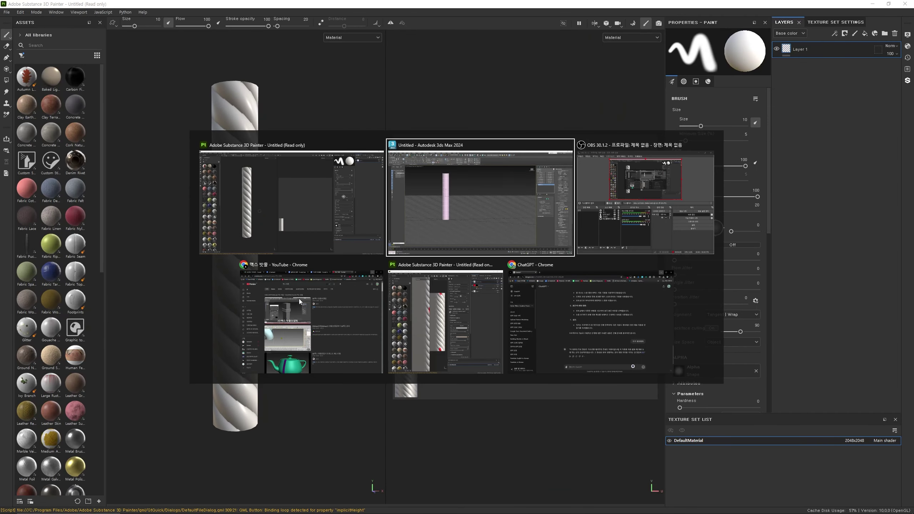
{"action": "key", "text": "alt+Tab"}
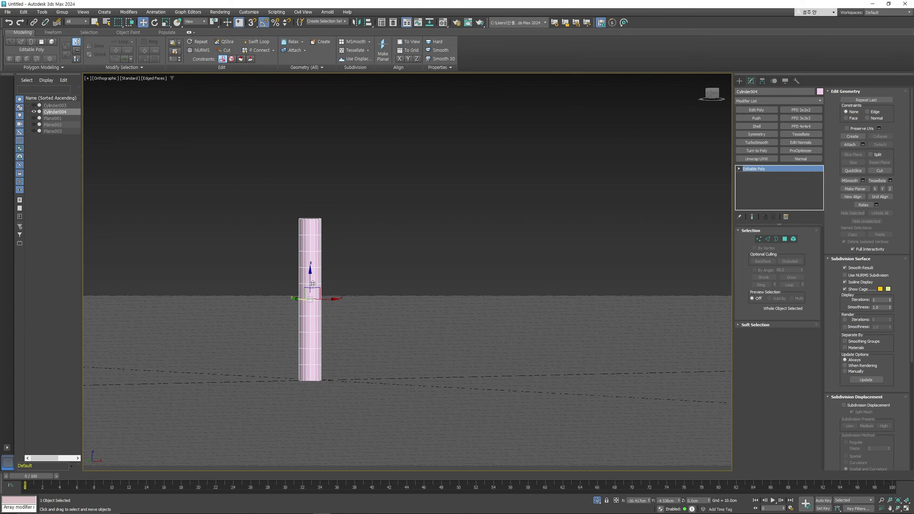
- Clone the cylinder upward to extend the pole
{"action": "left_click_drag", "start_coordinate": [310, 286], "coordinate": [311, 106], "text": "shift"}
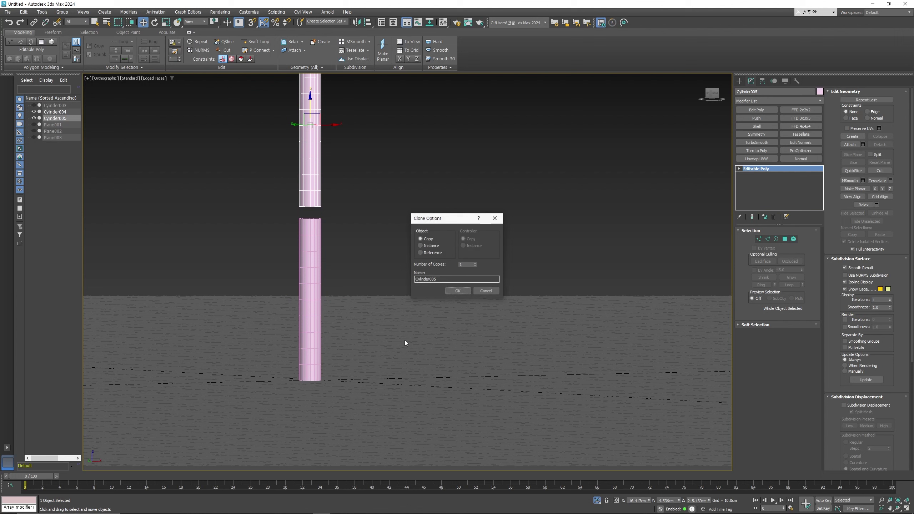
{"action": "left_click", "coordinate": [457, 291]}
{"action": "key", "text": "s"}
{"action": "scroll", "coordinate": [309, 205], "scroll_direction": "up", "scroll_amount": 8}
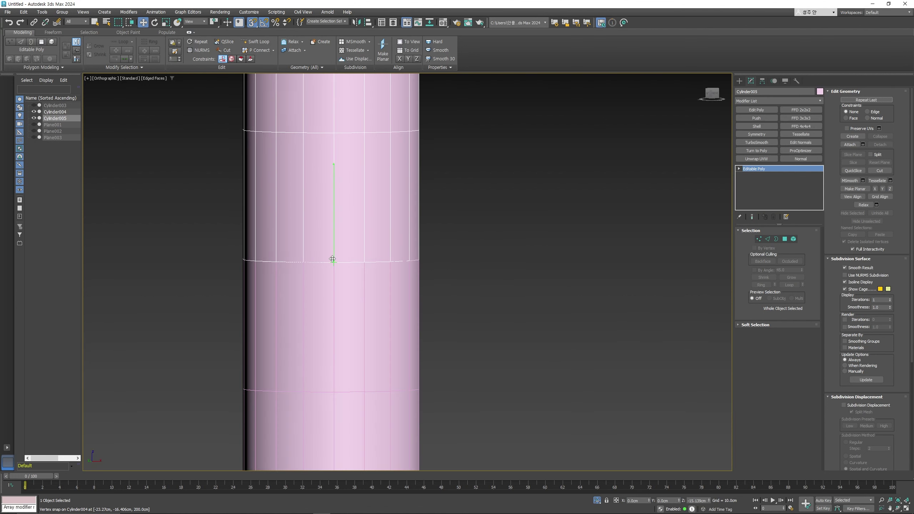
{"action": "scroll", "coordinate": [330, 257], "scroll_direction": "down", "scroll_amount": 10}
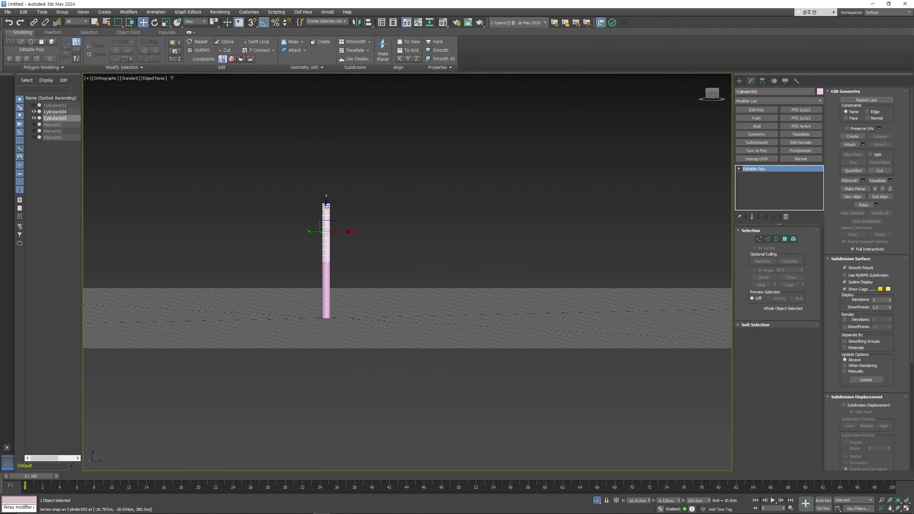
- Clone another copy downward and vertex-snap it under the pole's bottom
{"action": "left_click_drag", "start_coordinate": [326, 204], "coordinate": [311, 327], "text": "shift"}
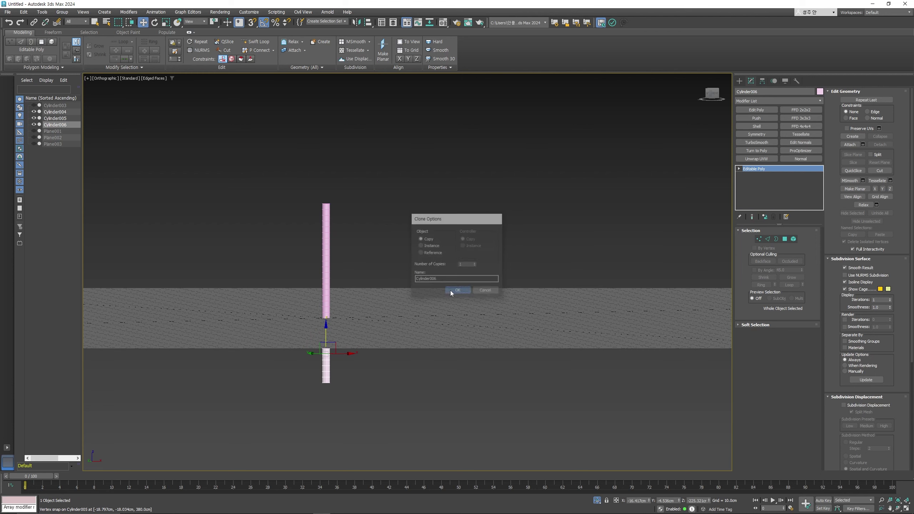
{"action": "left_click", "coordinate": [455, 291]}
{"action": "key", "text": "p"}
{"action": "scroll", "coordinate": [334, 314], "scroll_direction": "up", "scroll_amount": 4}
{"action": "scroll", "coordinate": [227, 346], "scroll_direction": "up", "scroll_amount": 4}
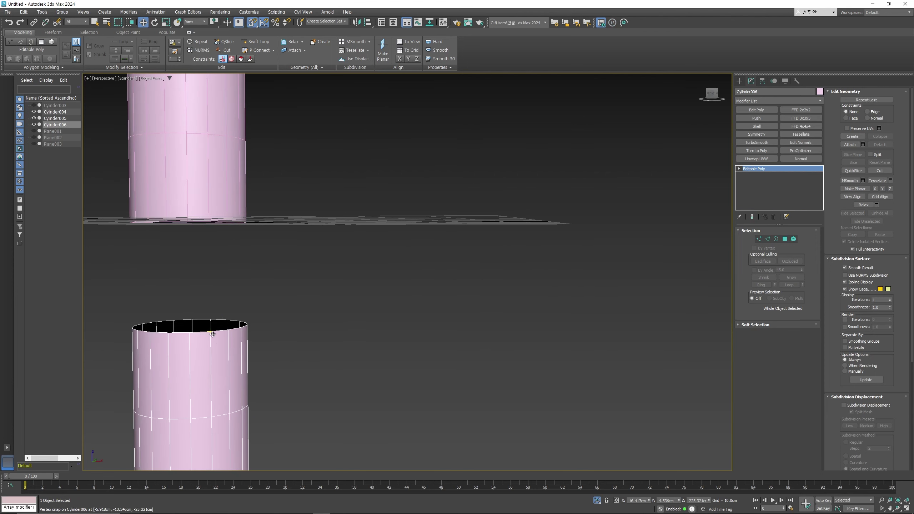
{"action": "left_click_drag", "start_coordinate": [211, 332], "coordinate": [208, 225]}
{"action": "middle_click_drag", "start_coordinate": [209, 231], "coordinate": [307, 261], "text": "alt"}
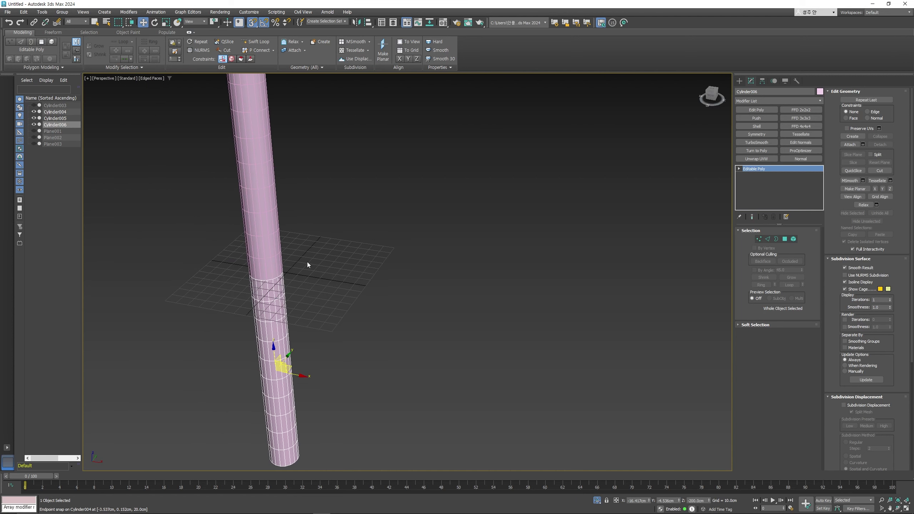
- Place a third cylinder copy beside the pole
{"action": "key", "text": "s"}
{"action": "scroll", "coordinate": [324, 267], "scroll_direction": "down", "scroll_amount": 2}
{"action": "left_click_drag", "start_coordinate": [282, 313], "coordinate": [310, 221], "text": "shift"}
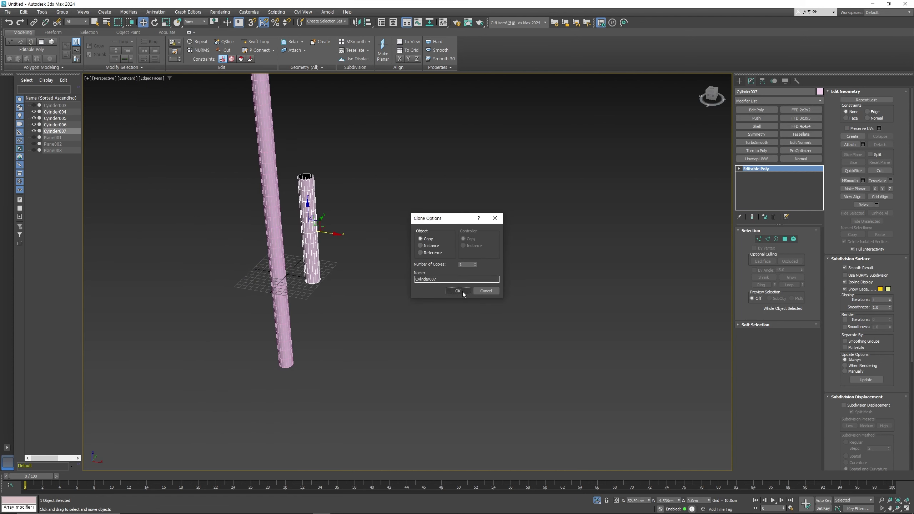
{"action": "left_click", "coordinate": [458, 291]}
{"action": "scroll", "coordinate": [252, 317], "scroll_direction": "up", "scroll_amount": 5}
{"action": "middle_click_drag", "start_coordinate": [249, 320], "coordinate": [257, 312]}
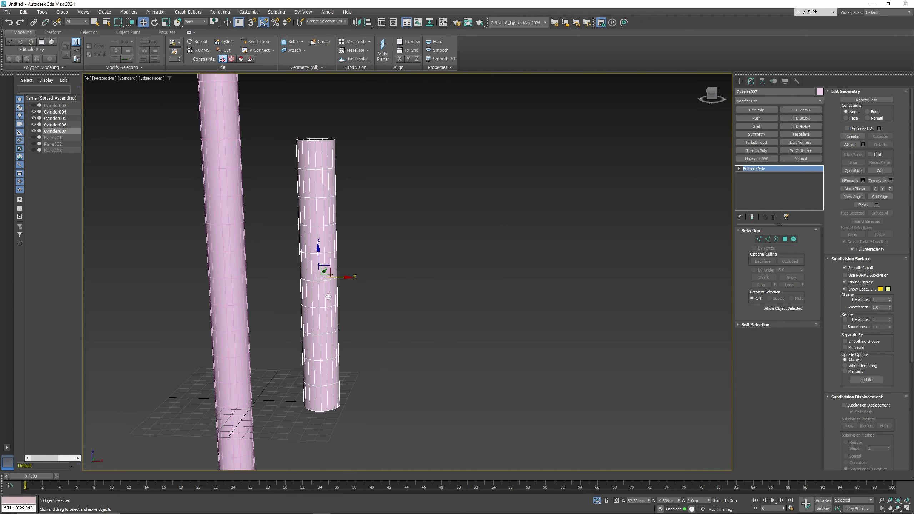
- Add a Bend modifier with a 360° angle to the separate cylinder
{"action": "left_click", "coordinate": [758, 102]}
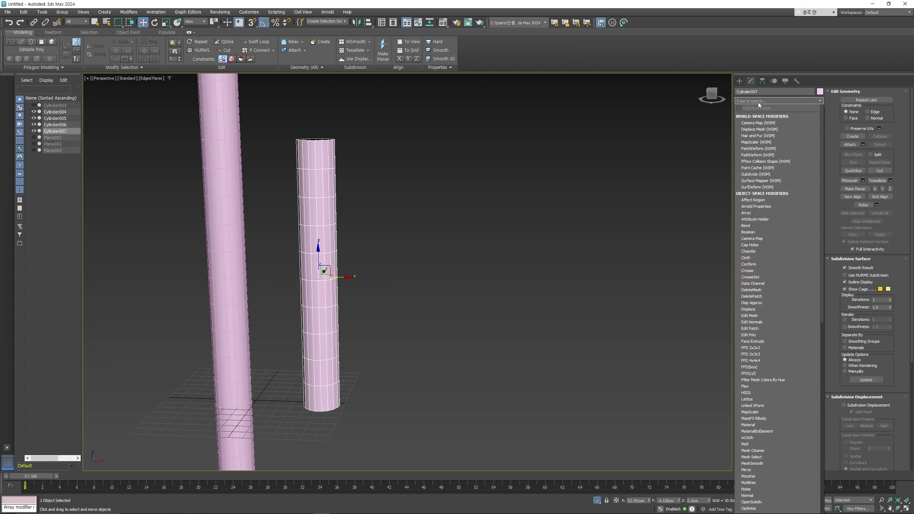
{"action": "type", "text": "b"}
{"action": "left_click", "coordinate": [749, 116]}
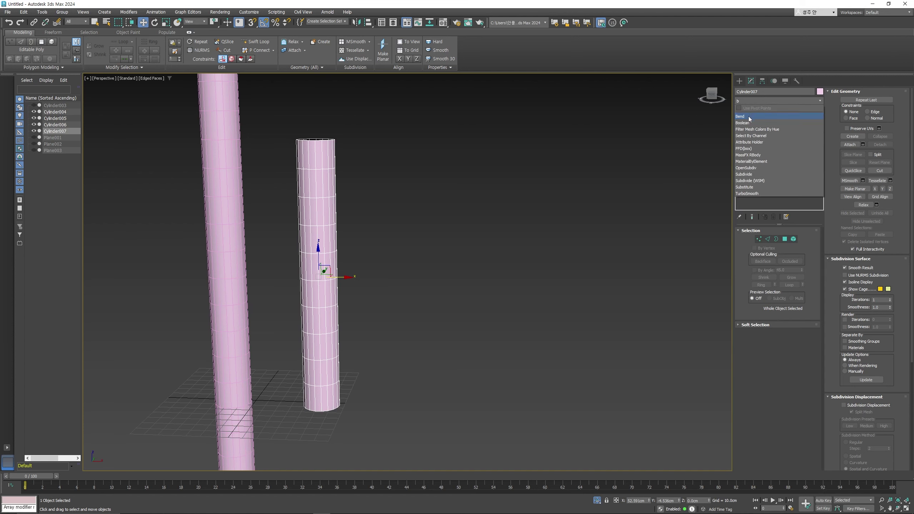
{"action": "mouse_move", "coordinate": [794, 246]}
{"action": "left_mouse_down"}
{"action": "mouse_move", "coordinate": [741, 84]}
{"action": "mouse_move", "coordinate": [741, 4]}
{"action": "left_mouse_up"}
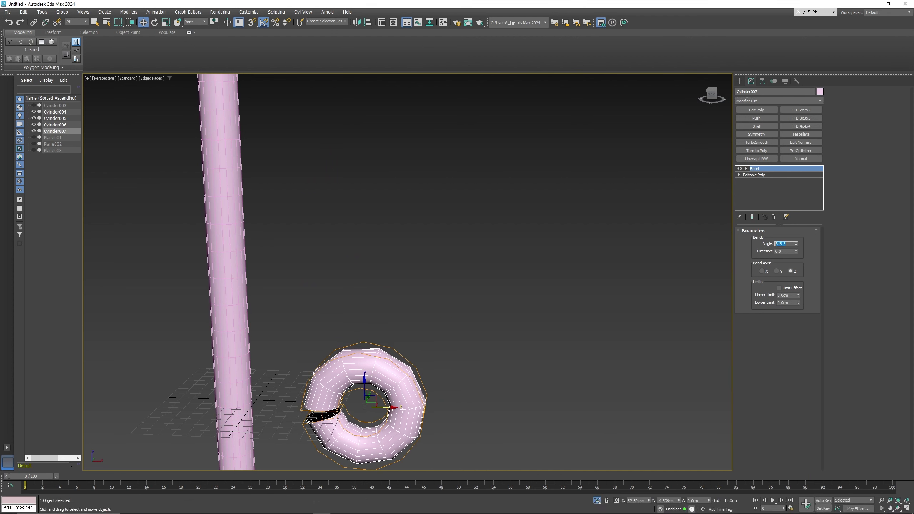
{"action": "type", "text": "360"}
{"action": "key", "text": "Return"}
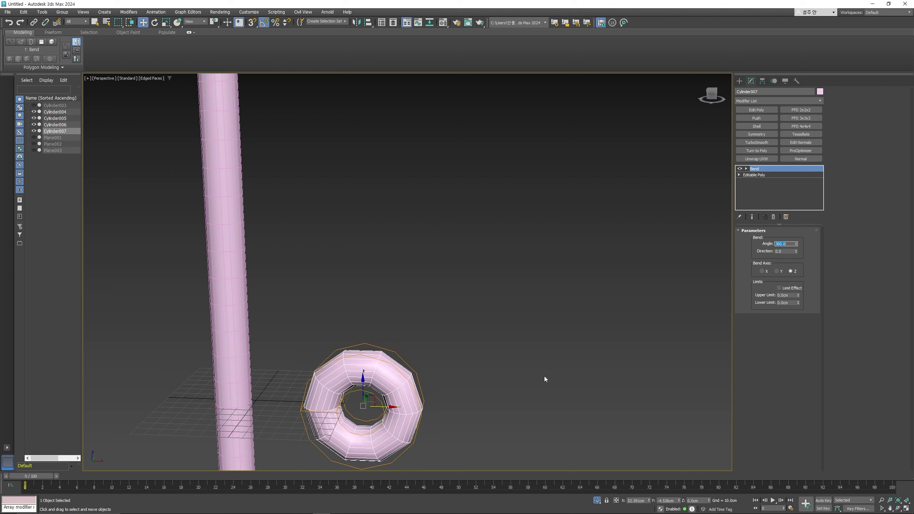
- Collapse the bent ring to an editable poly
{"action": "middle_click_drag", "start_coordinate": [545, 377], "coordinate": [392, 391], "text": "alt"}
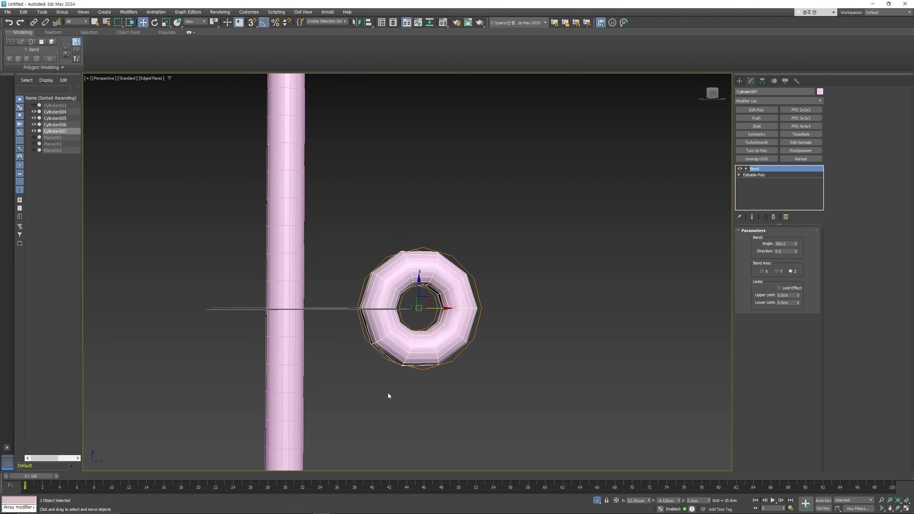
{"action": "scroll", "coordinate": [388, 393], "scroll_direction": "up", "scroll_amount": 3}
{"action": "right_click", "coordinate": [387, 298]}
{"action": "left_click", "coordinate": [478, 401]}
- Weld the vertices along the ring's seam
{"action": "key", "text": "1"}
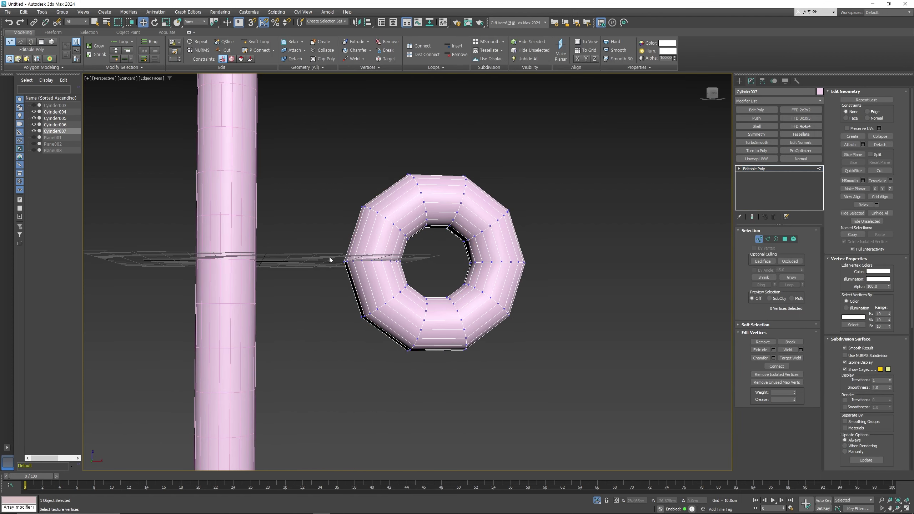
{"action": "key", "text": "F4"}
{"action": "left_click_drag", "start_coordinate": [328, 251], "coordinate": [428, 274]}
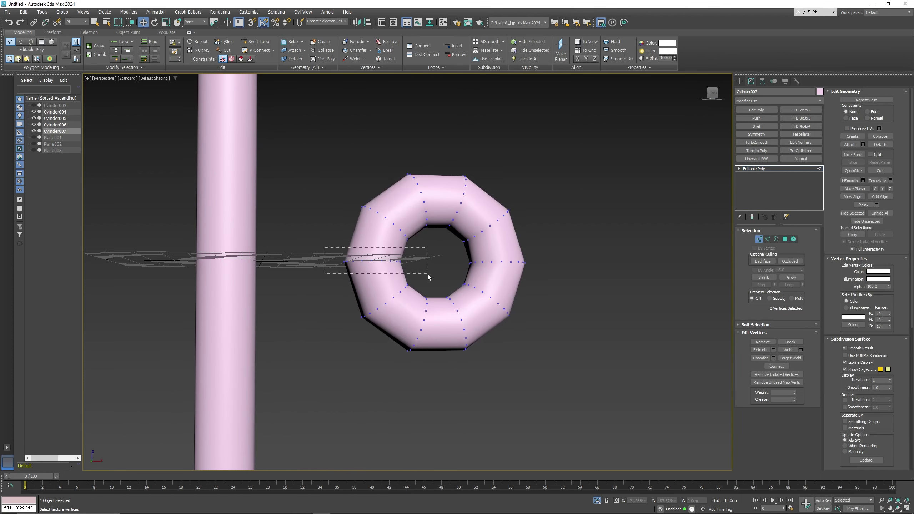
{"action": "left_click", "coordinate": [788, 350]}
{"action": "scroll", "coordinate": [525, 331], "scroll_direction": "down", "scroll_amount": 4}
{"action": "key", "text": "F4"}
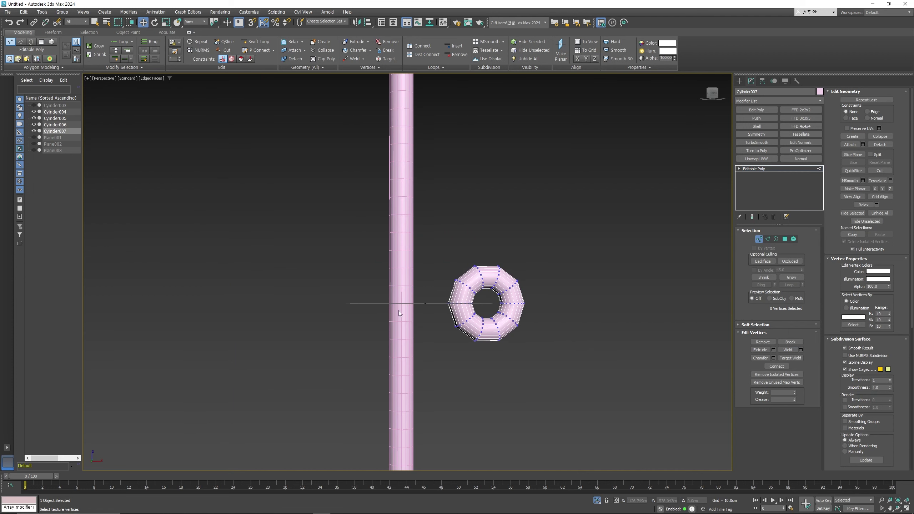
{"action": "key", "text": "1"}
- Attach the upper and lower pieces and the ring to Cylinder004
{"action": "left_click", "coordinate": [401, 190]}
{"action": "left_click", "coordinate": [292, 50]}
{"action": "left_click", "coordinate": [400, 123]}
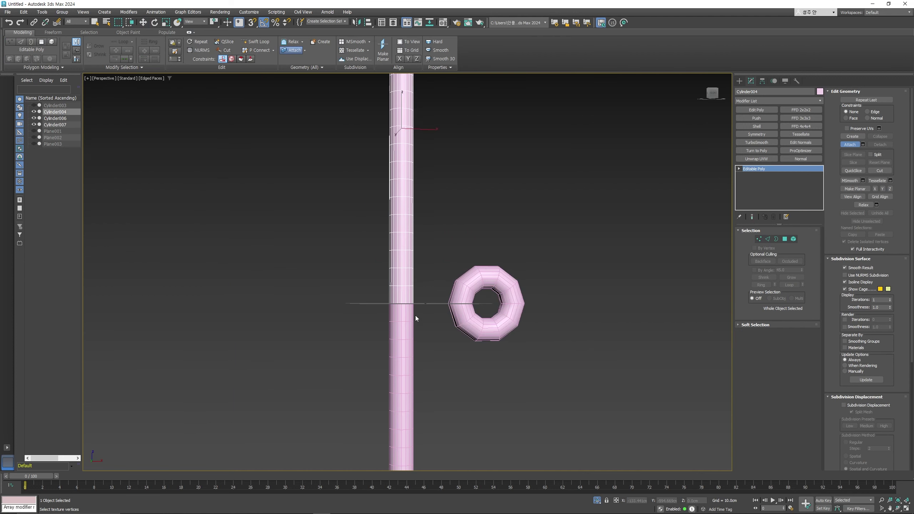
{"action": "left_click", "coordinate": [414, 316]}
{"action": "left_click", "coordinate": [457, 318]}
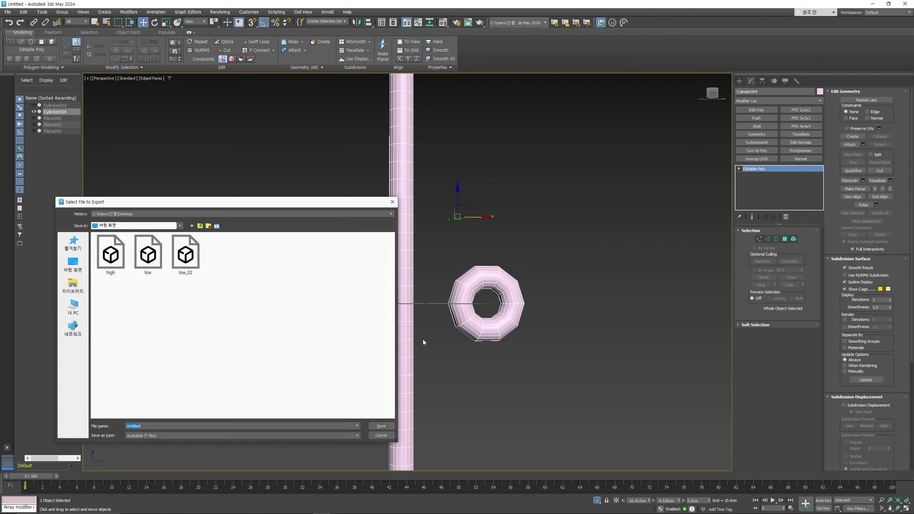
- Export over low_02.fbx and bring Substance 3D Painter to the front
{"action": "double_click", "coordinate": [182, 260]}
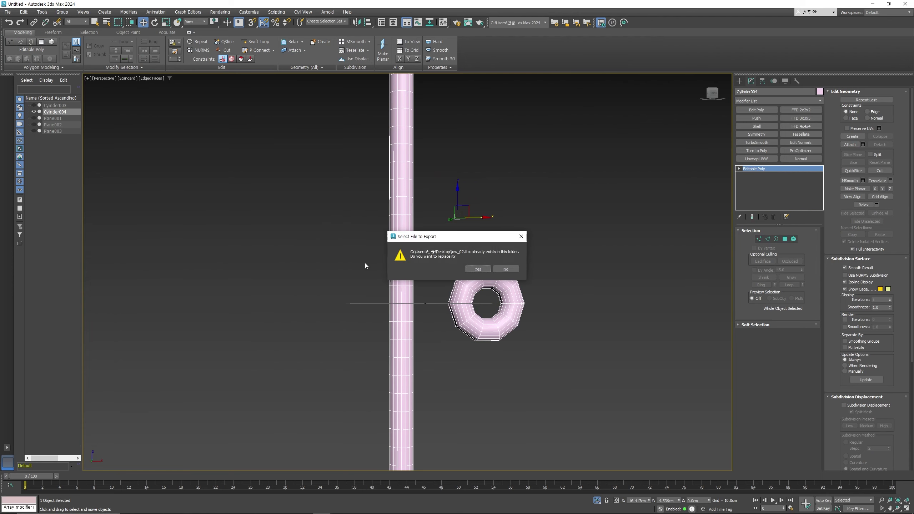
{"action": "left_click", "coordinate": [465, 268]}
{"action": "left_click", "coordinate": [554, 405]}
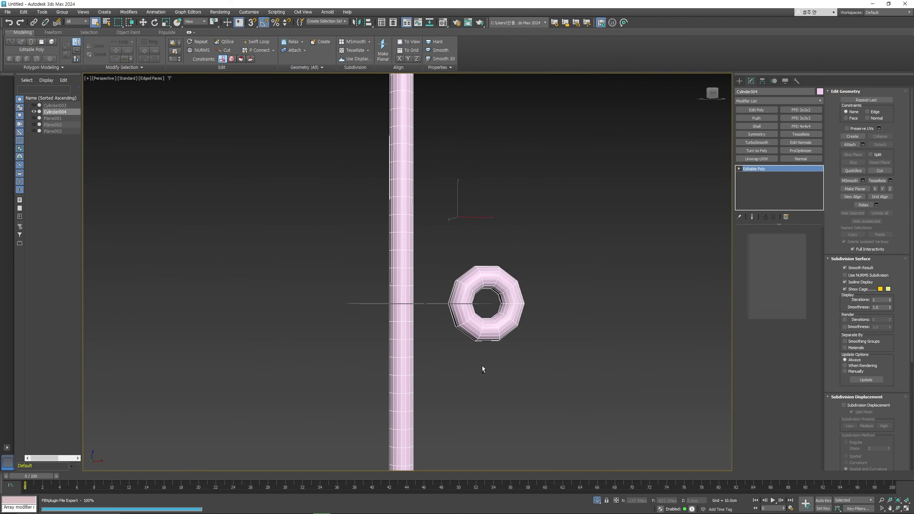
{"action": "key", "text": "alt+Tab"}
{"action": "left_click", "coordinate": [463, 217]}
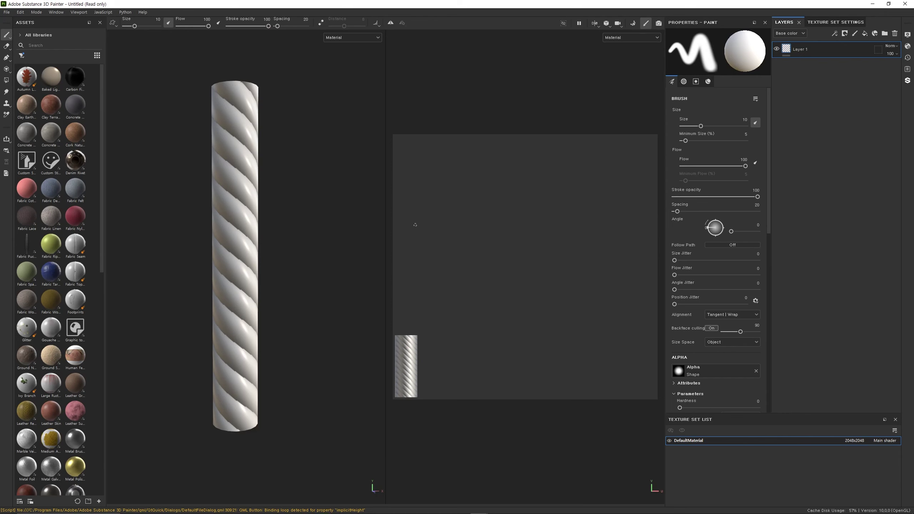
- Zoom in, hide the panels, and orbit to inspect the rope relief on the pole and ring
{"action": "scroll", "coordinate": [224, 273], "scroll_direction": "up", "scroll_amount": 2}
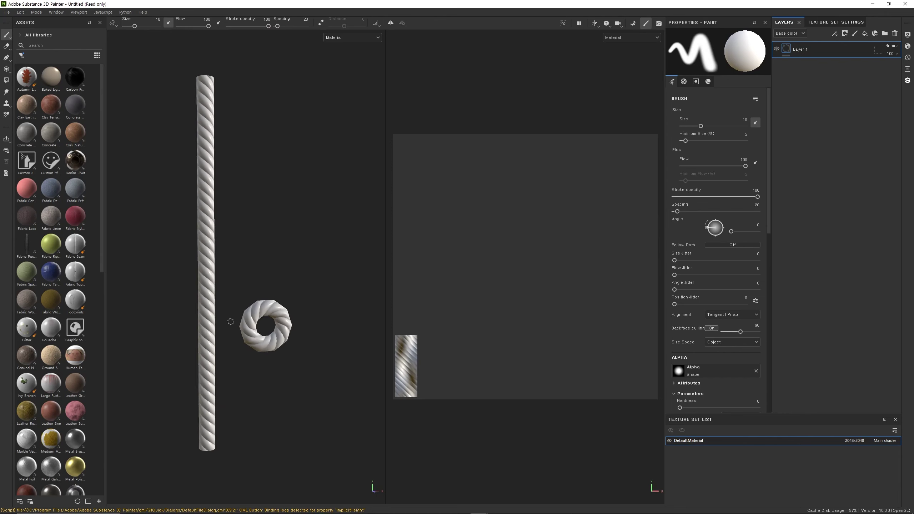
{"action": "scroll", "coordinate": [223, 274], "scroll_direction": "up", "scroll_amount": 3}
{"action": "scroll", "coordinate": [224, 274], "scroll_direction": "up", "scroll_amount": 3}
{"action": "scroll", "coordinate": [223, 273], "scroll_direction": "up", "scroll_amount": 2}
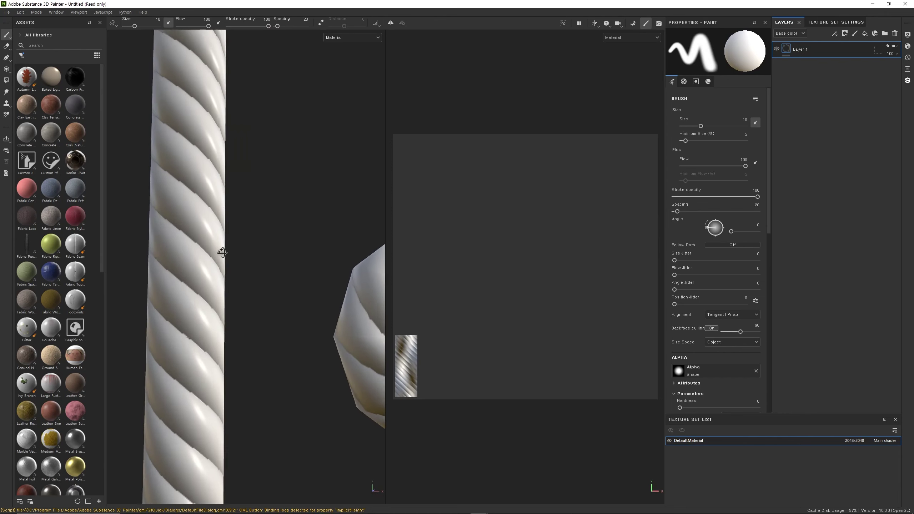
{"action": "scroll", "coordinate": [316, 318], "scroll_direction": "up", "scroll_amount": 3}
{"action": "scroll", "coordinate": [316, 318], "scroll_direction": "up", "scroll_amount": 2}
{"action": "scroll", "coordinate": [315, 318], "scroll_direction": "down", "scroll_amount": 3}
{"action": "key", "text": "Tab"}
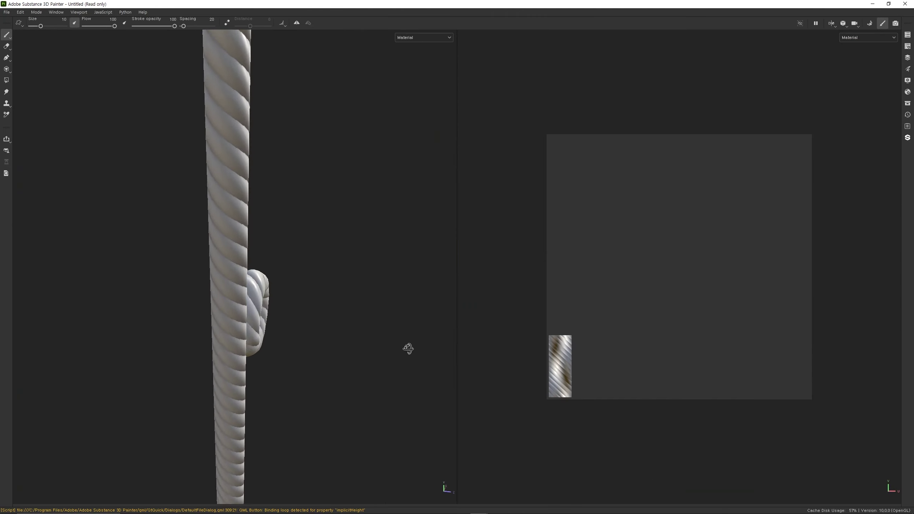
{"action": "mouse_move", "coordinate": [407, 346]}
{"action": "left_mouse_down", "text": "alt"}
{"action": "mouse_move", "coordinate": [310, 422]}
{"action": "mouse_move", "coordinate": [138, 312]}
{"action": "mouse_move", "coordinate": [250, 268]}
{"action": "mouse_move", "coordinate": [182, 318]}
{"action": "mouse_move", "coordinate": [307, 369]}
{"action": "mouse_move", "coordinate": [280, 324]}
{"action": "mouse_move", "coordinate": [300, 351]}
{"action": "left_mouse_up", "text": "alt"}
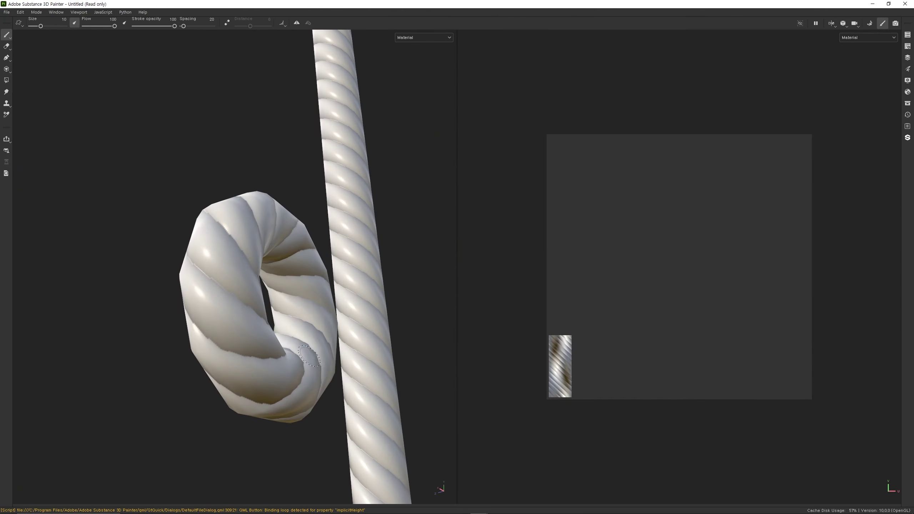
{"action": "mouse_move", "coordinate": [343, 296]}
{"action": "left_mouse_down", "text": "alt"}
{"action": "mouse_move", "coordinate": [423, 291]}
{"action": "mouse_move", "coordinate": [369, 279]}
{"action": "left_mouse_up", "text": "alt"}
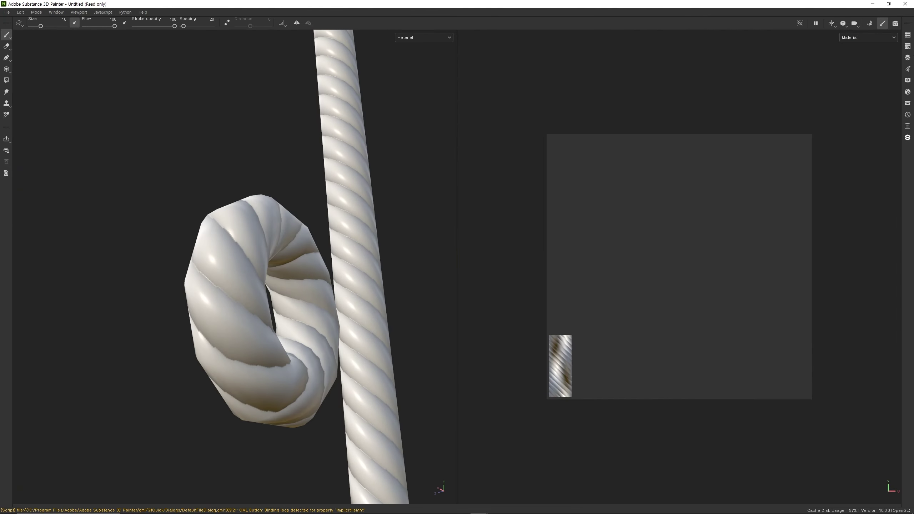